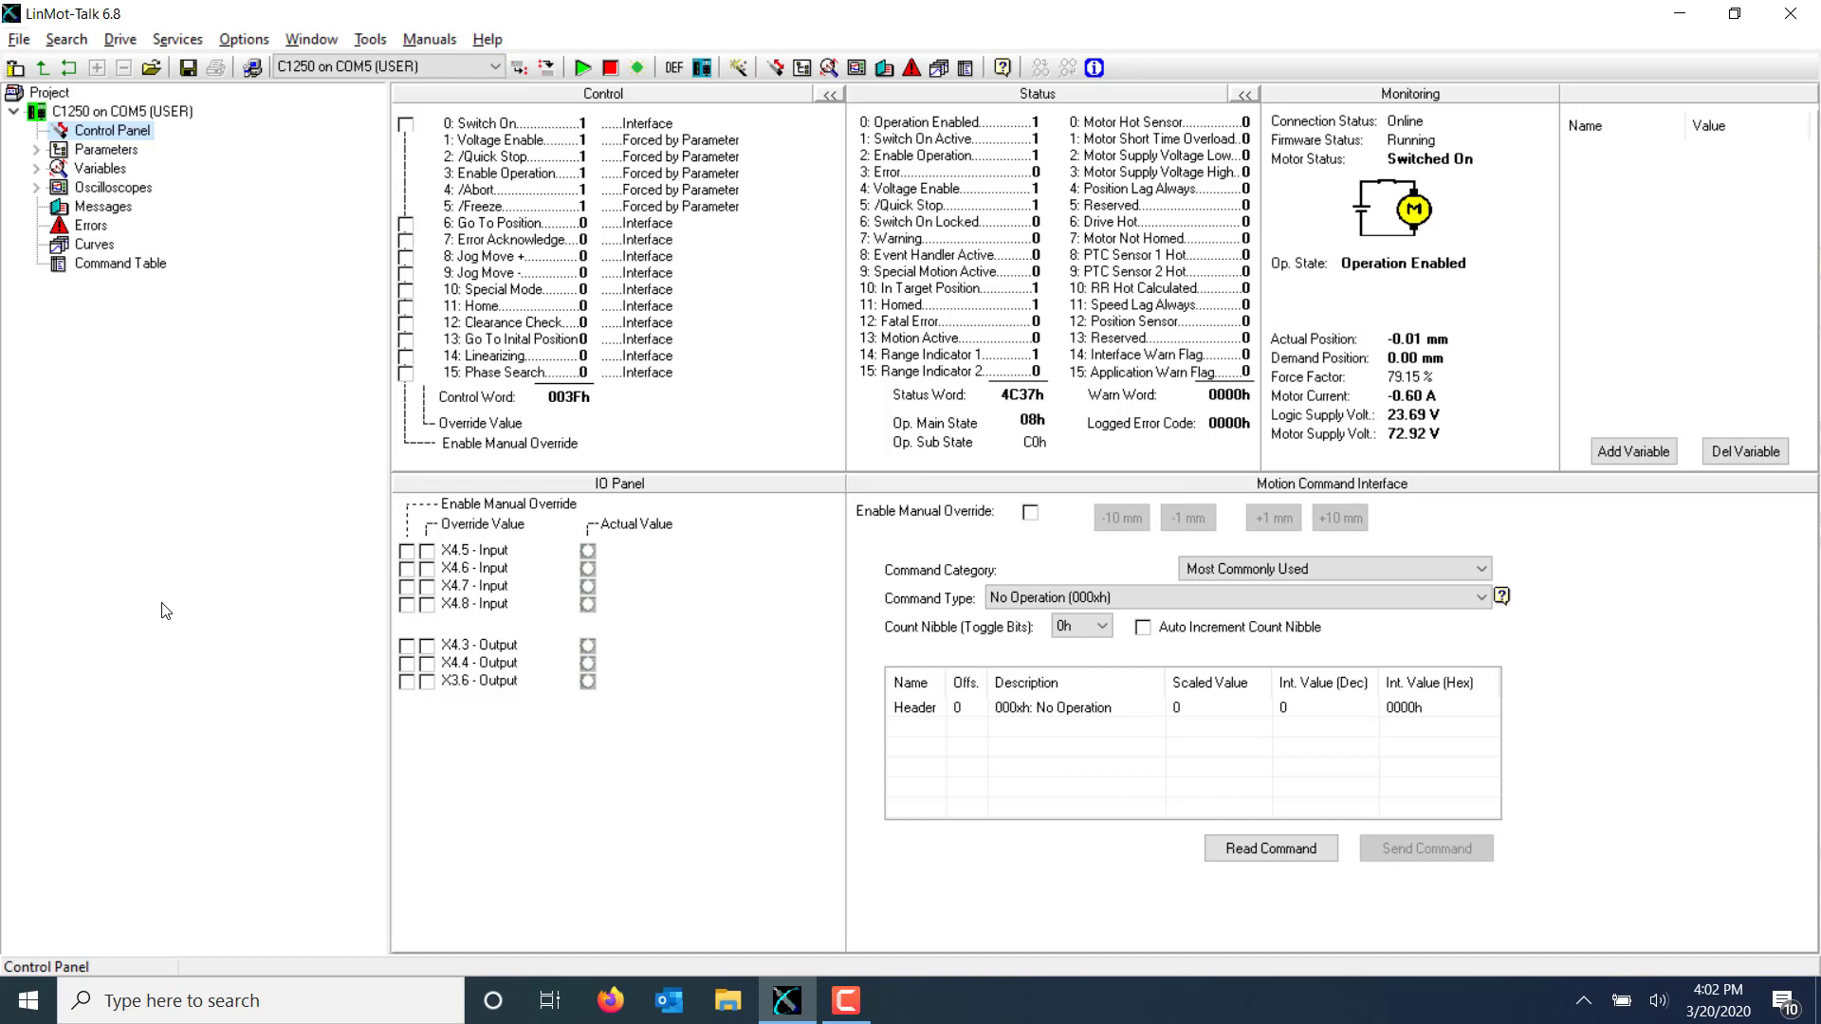
Start a new Position vs. Time curve named Extend with the Sine calculation method
click(95, 246)
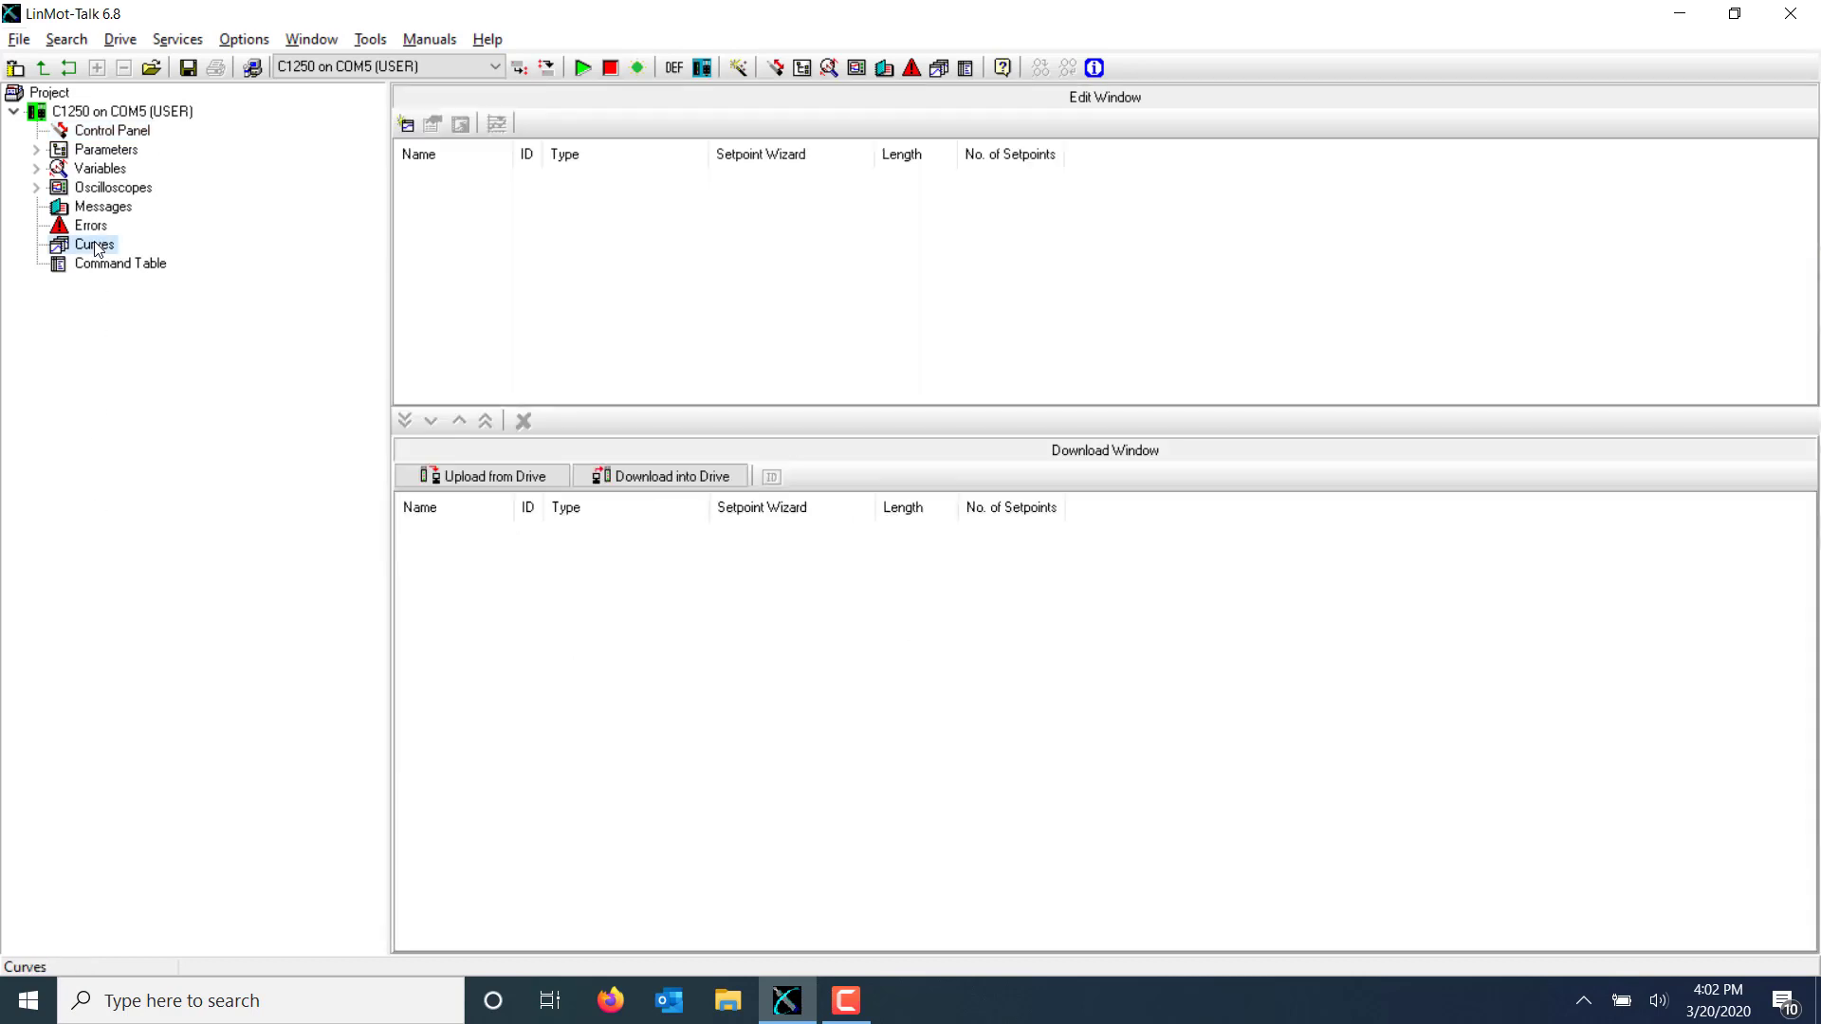
click(407, 125)
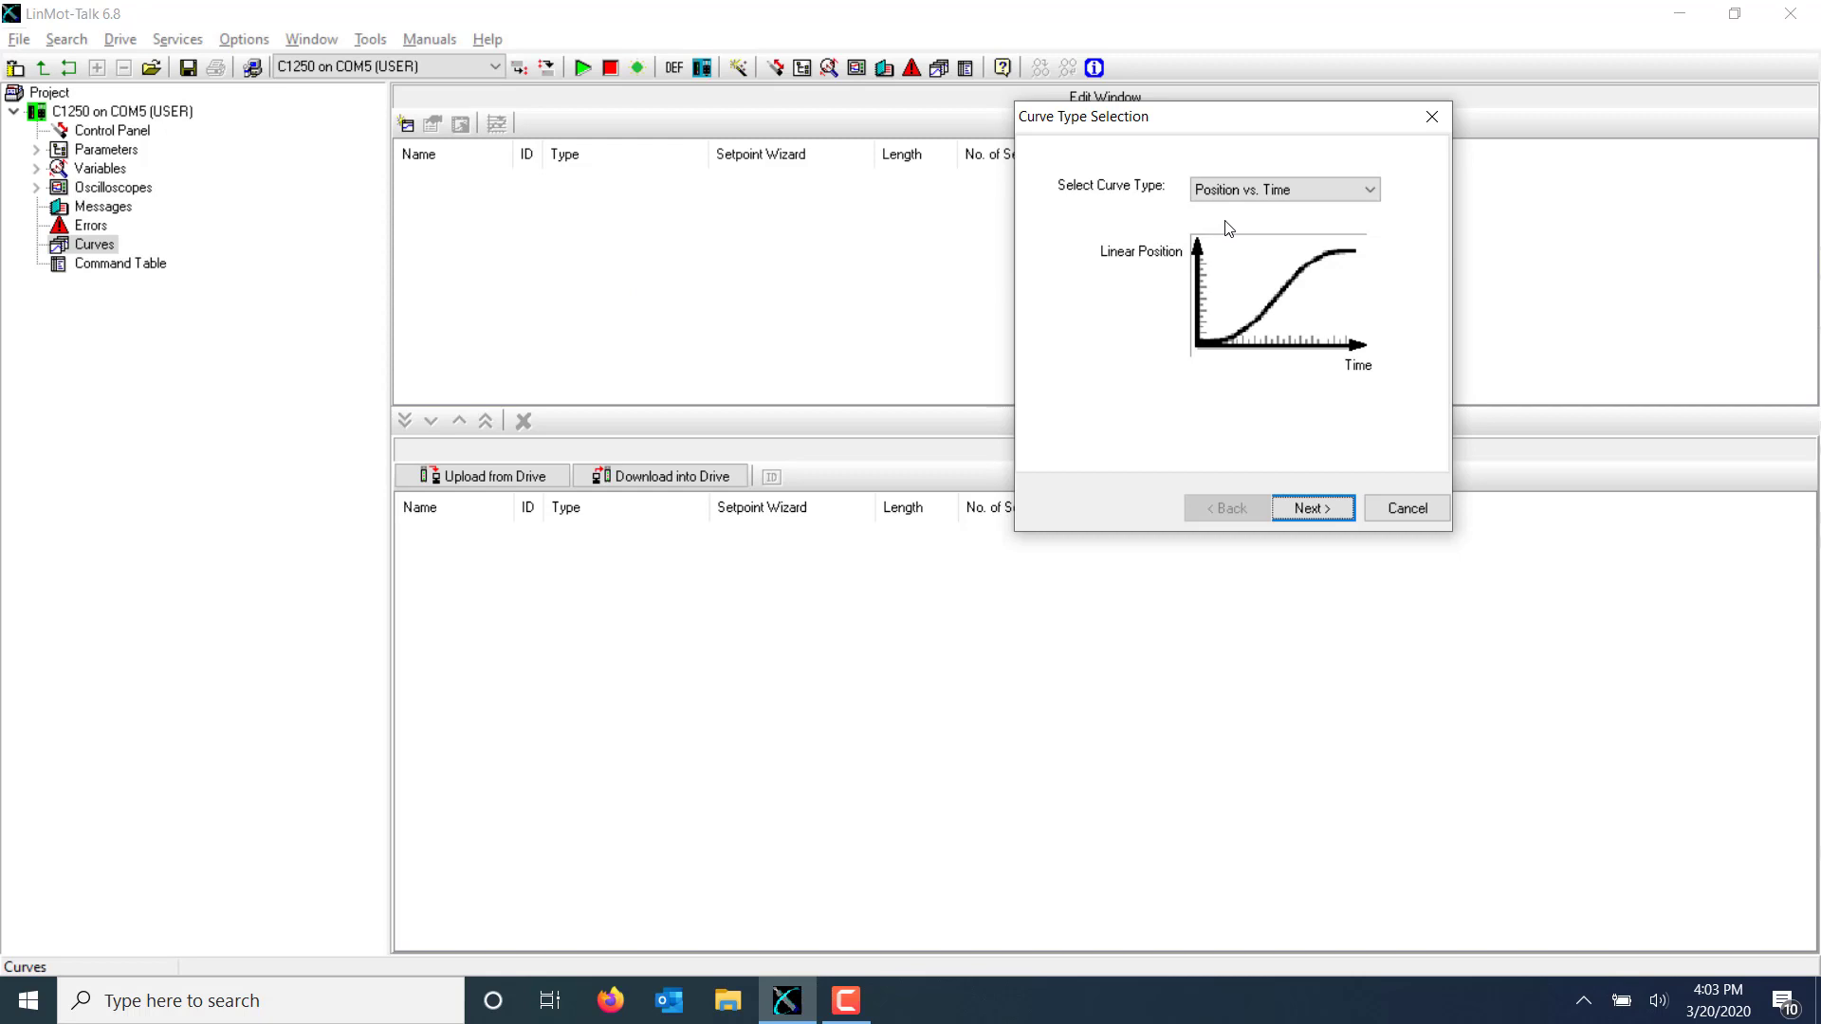
click(1313, 508)
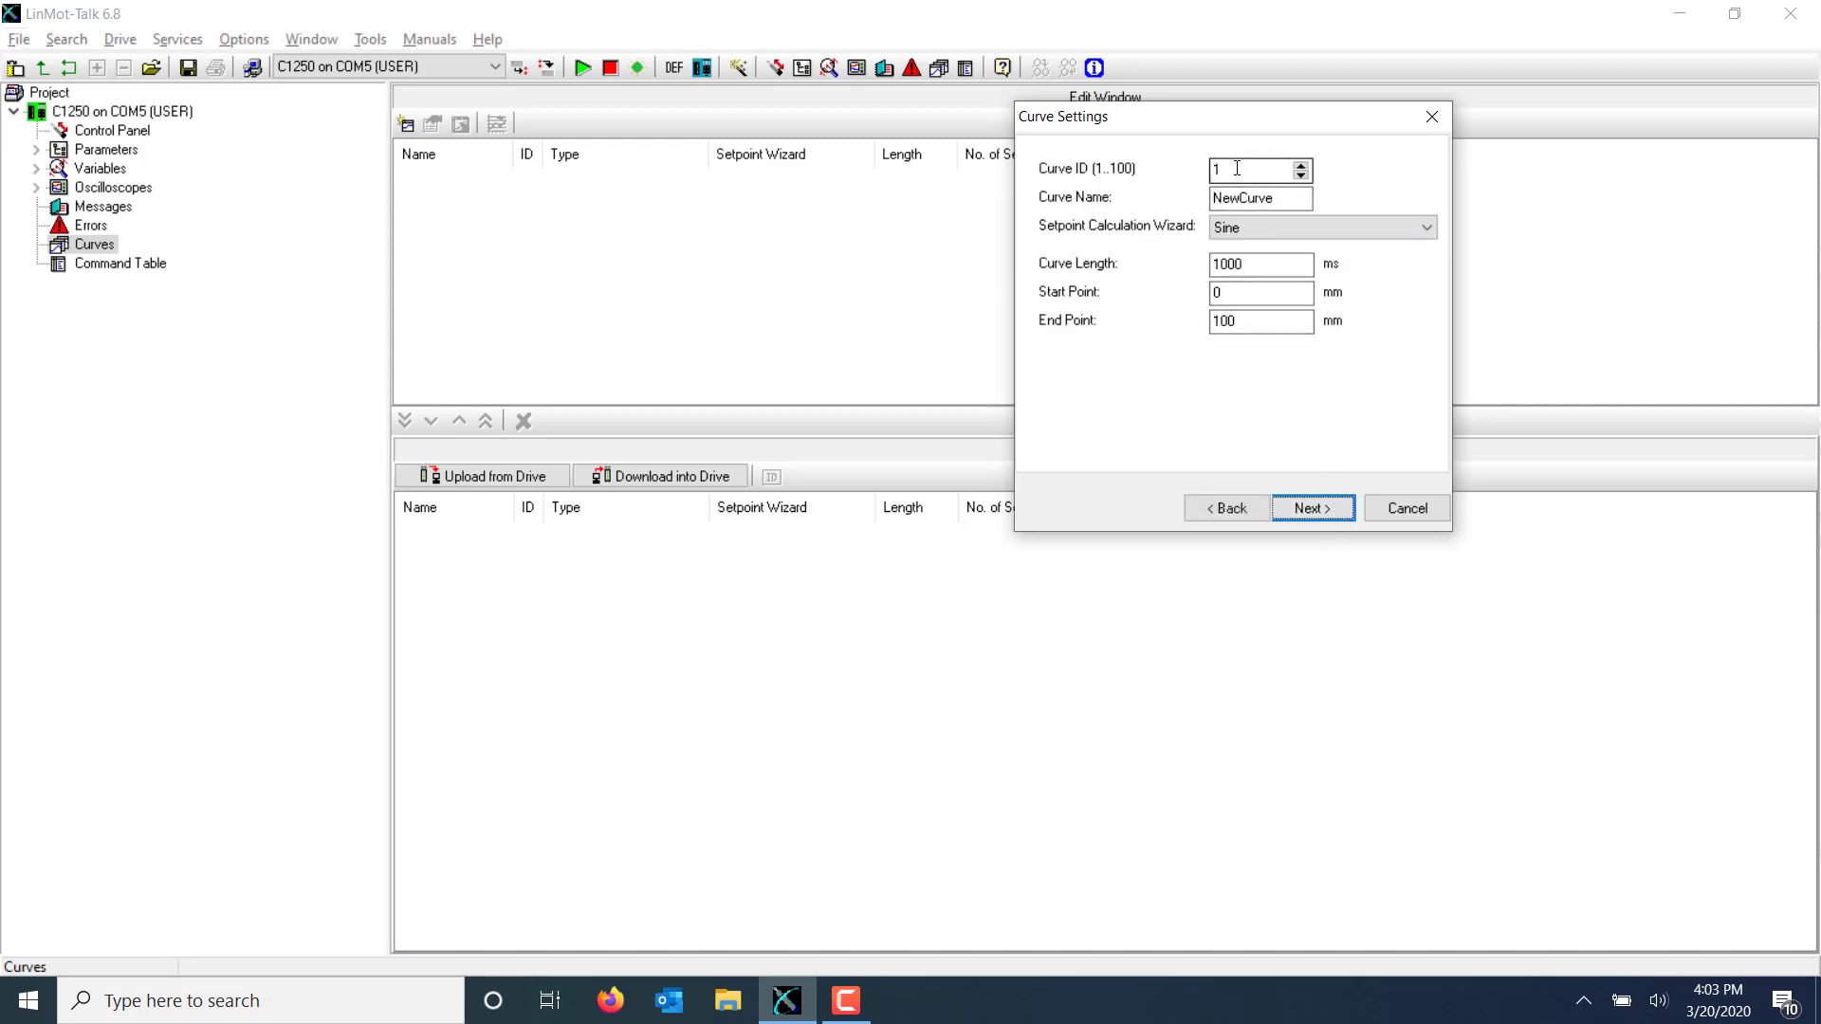
key(Tab)
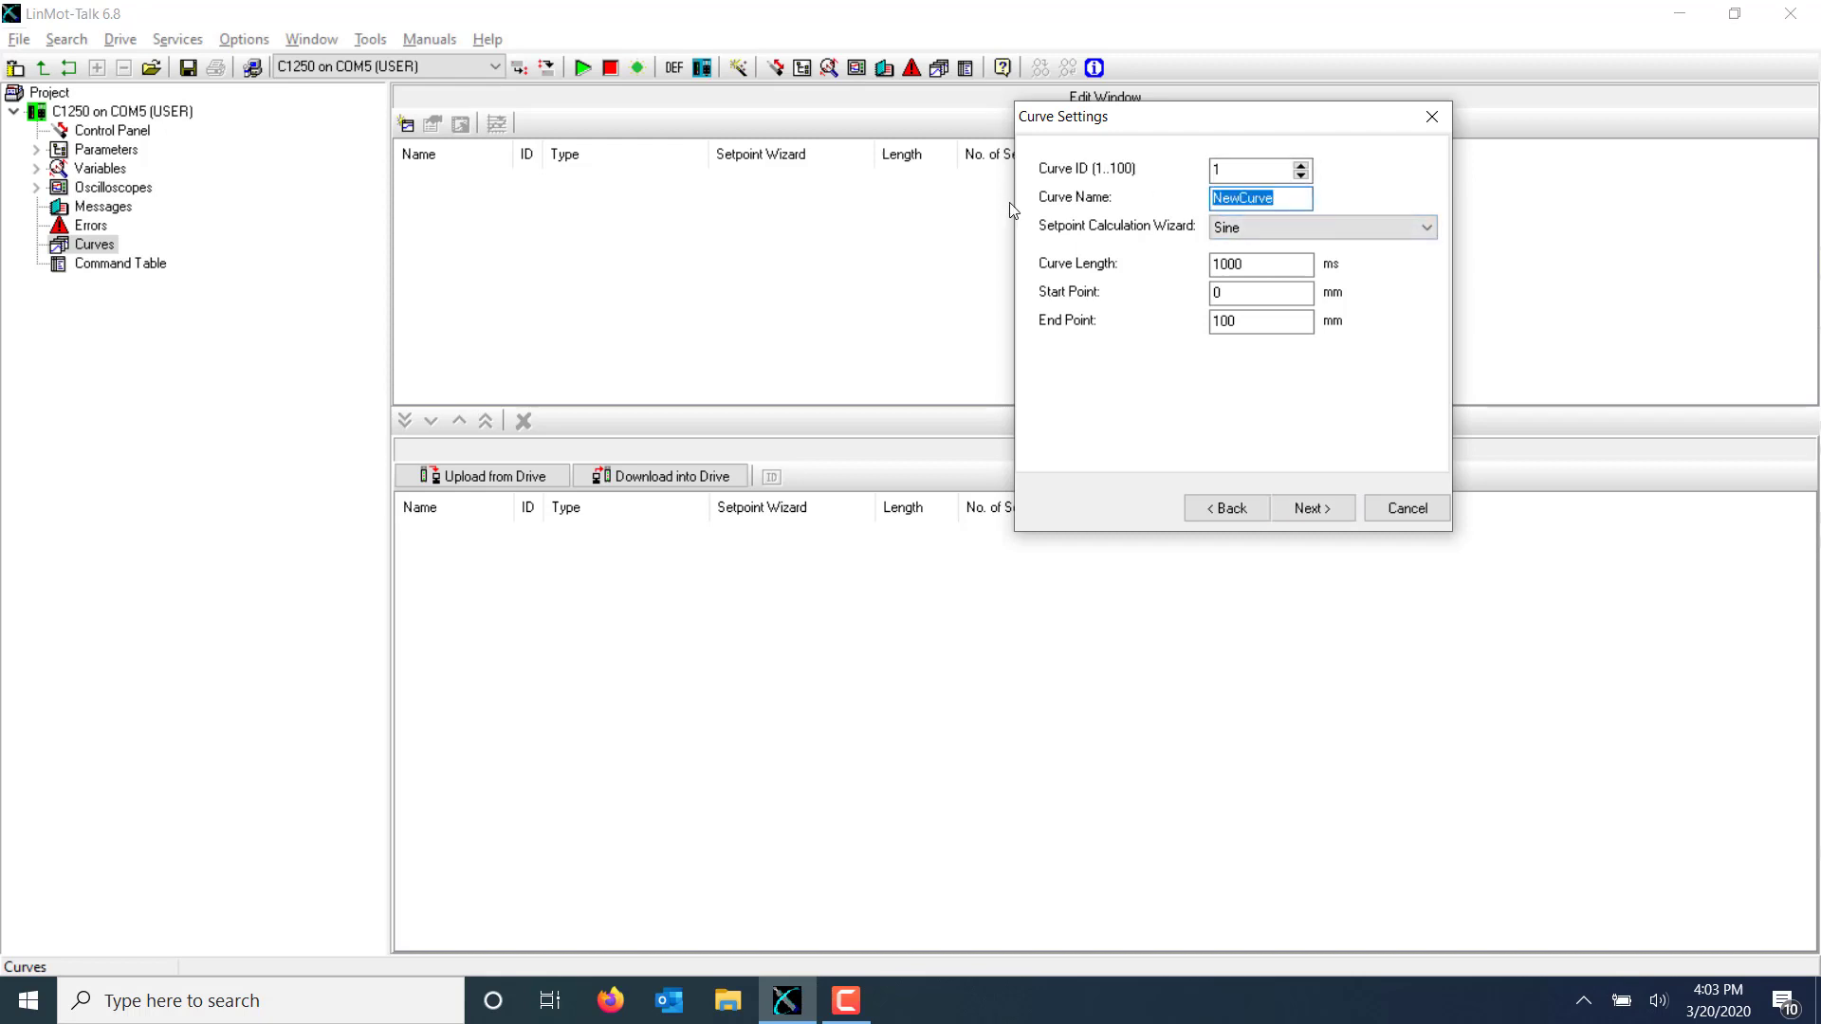
text(Extend)
key(Tab)
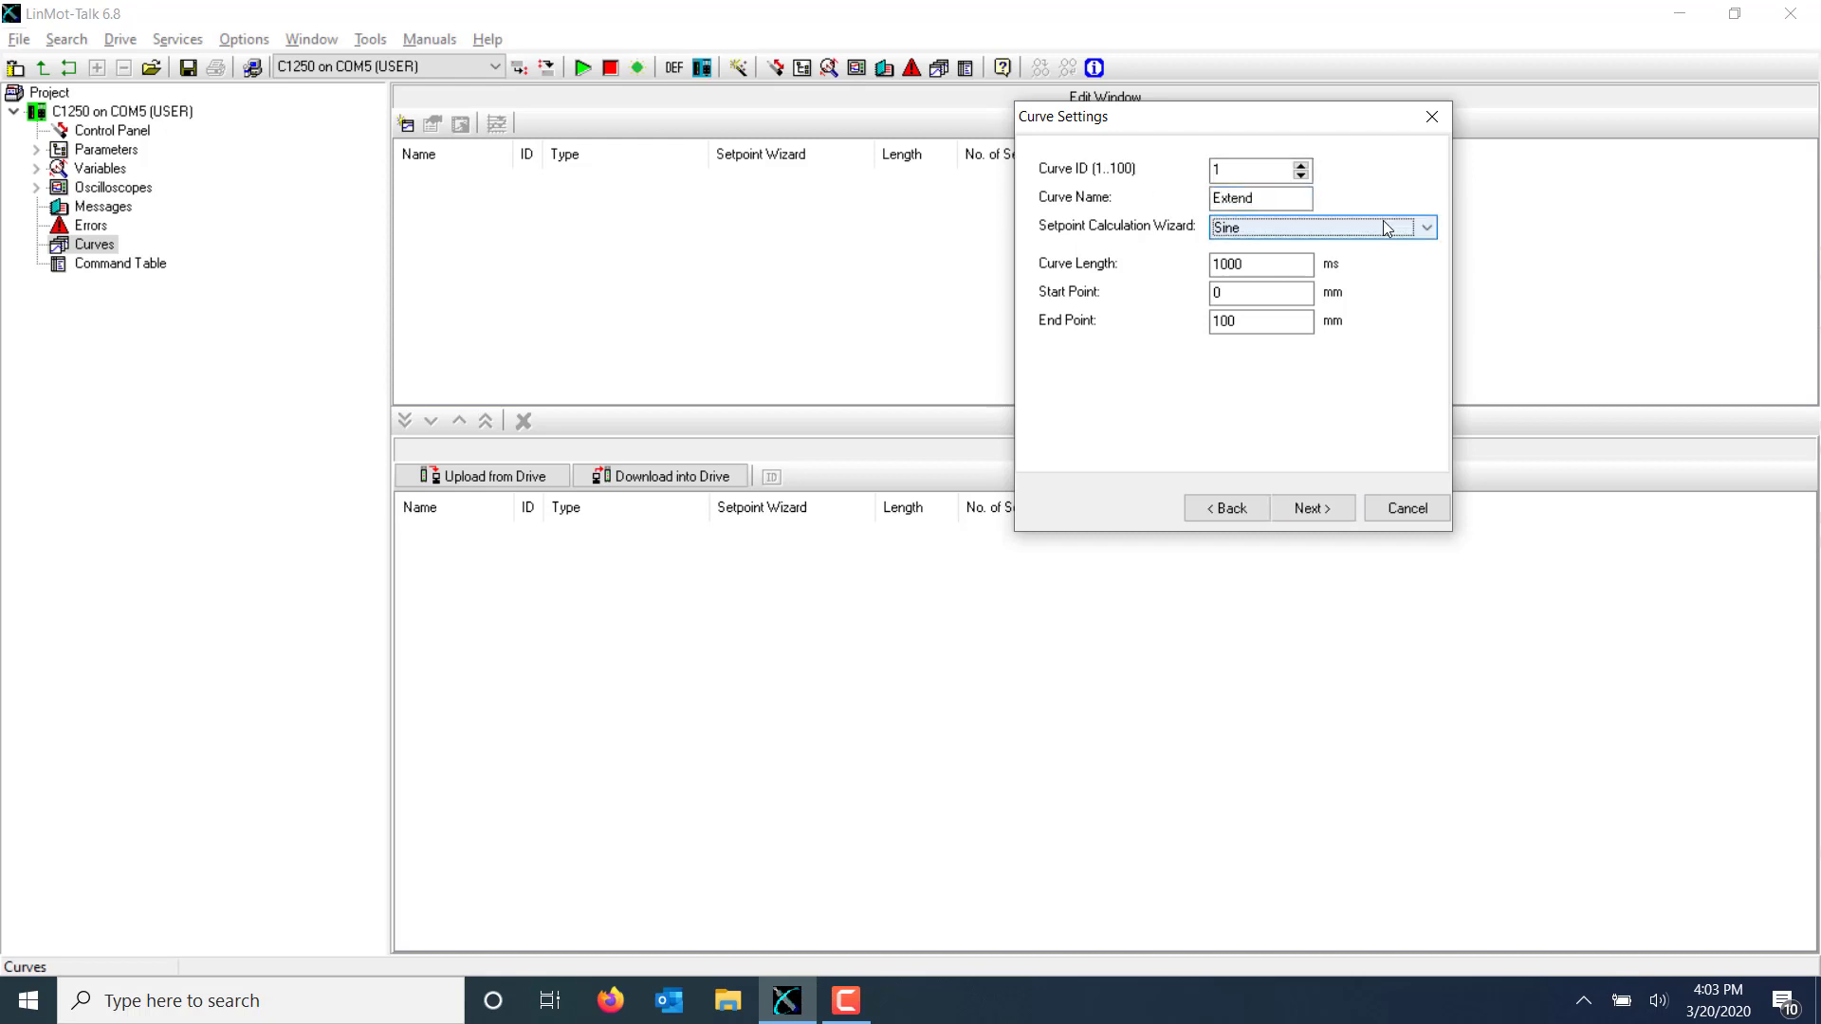
click(1388, 229)
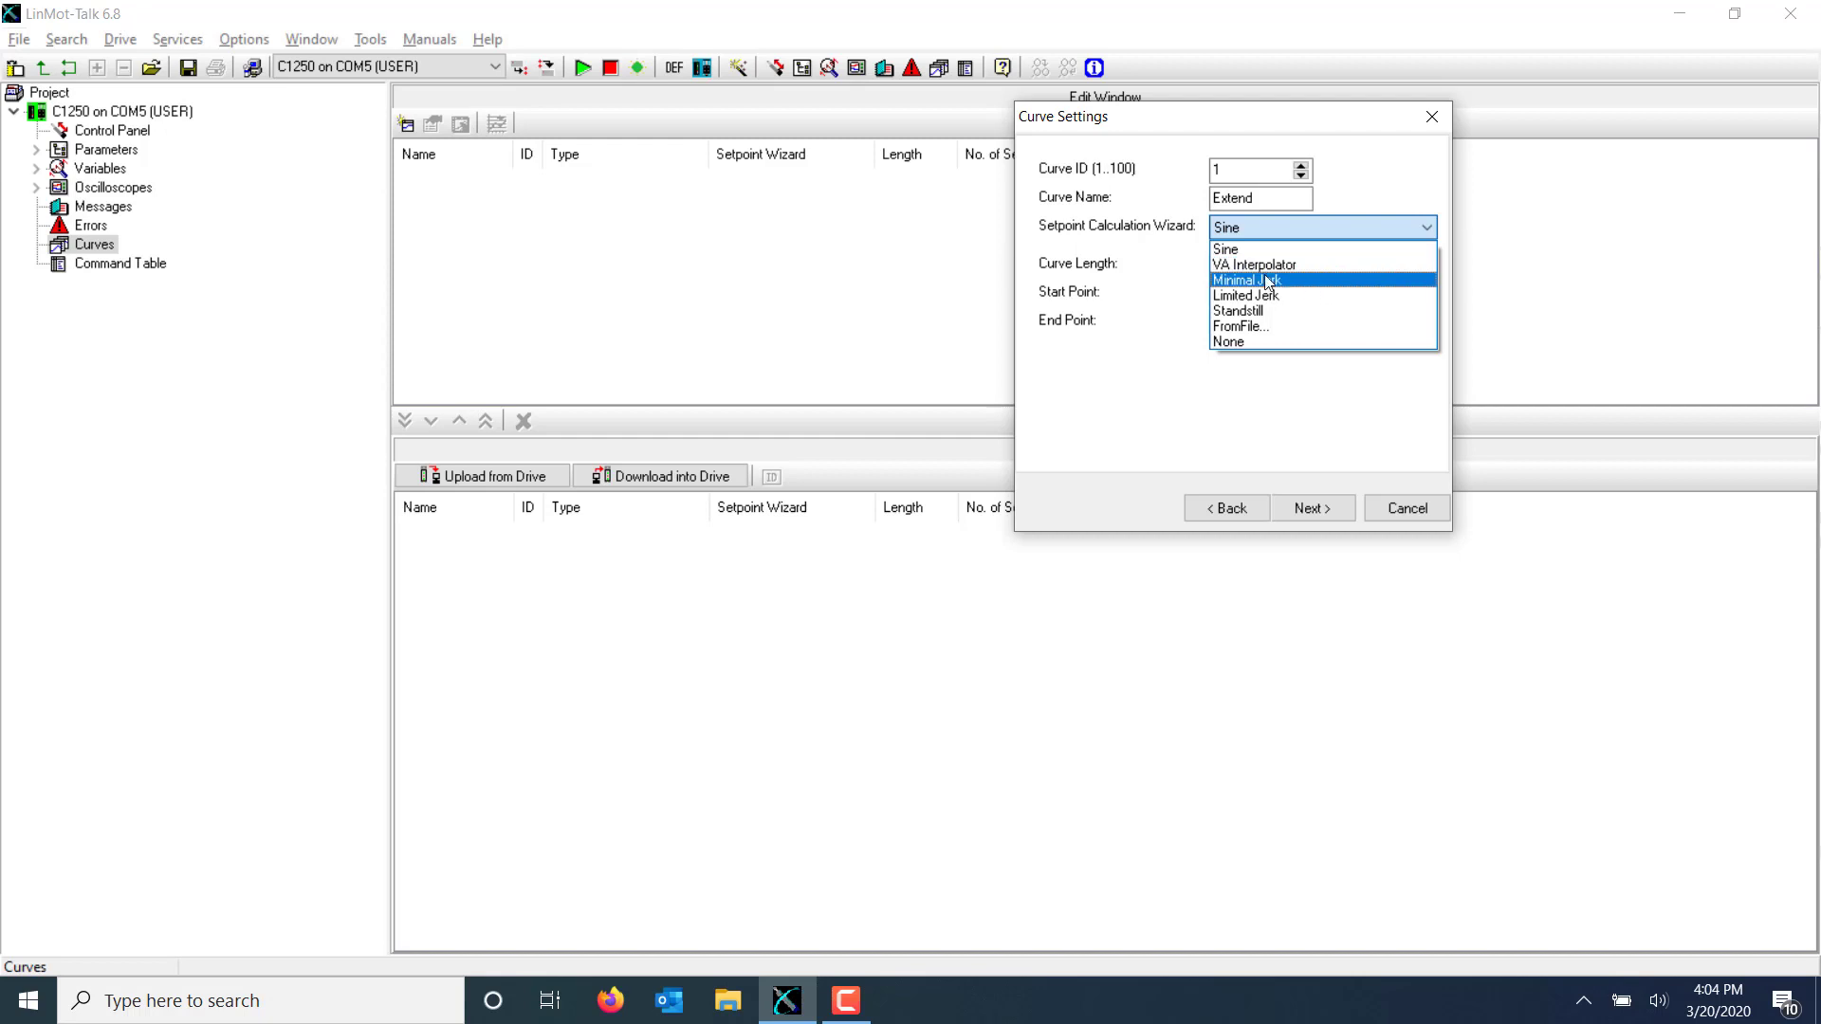
click(1126, 282)
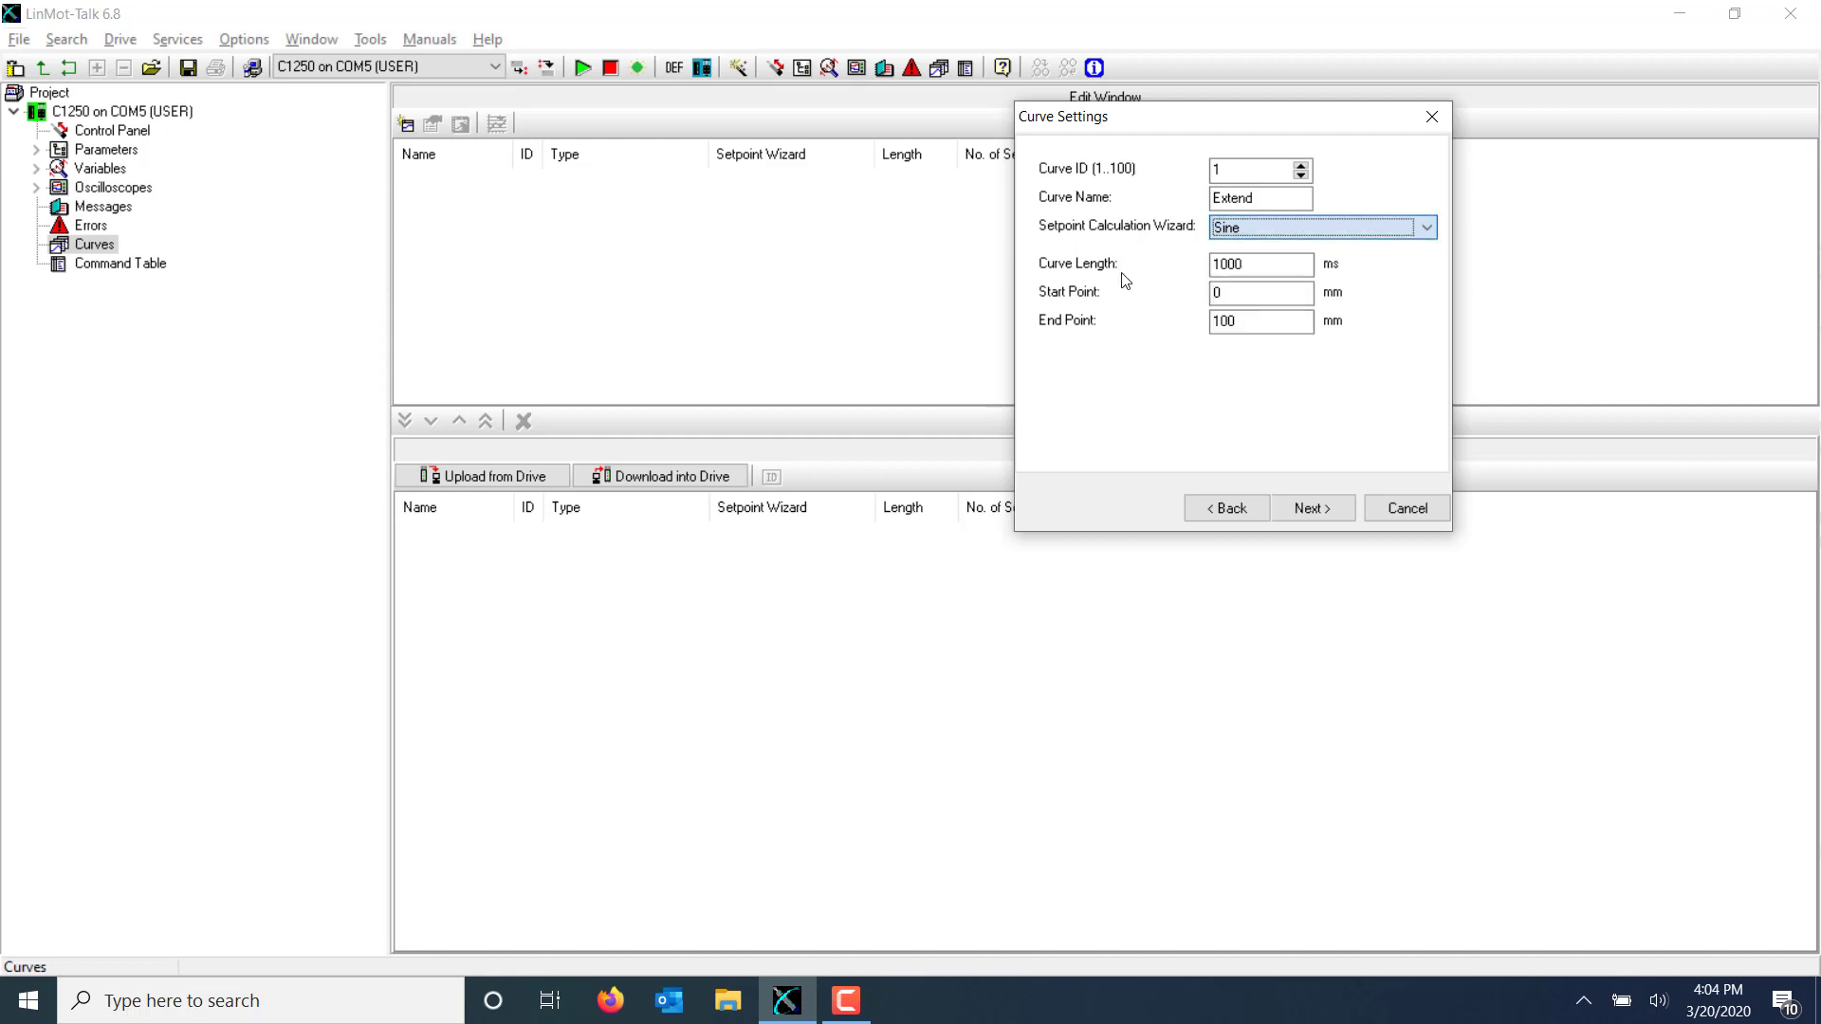
Set the Extend curve length to 500 ms and end point to 150 mm, then finish
double_click(1280, 261)
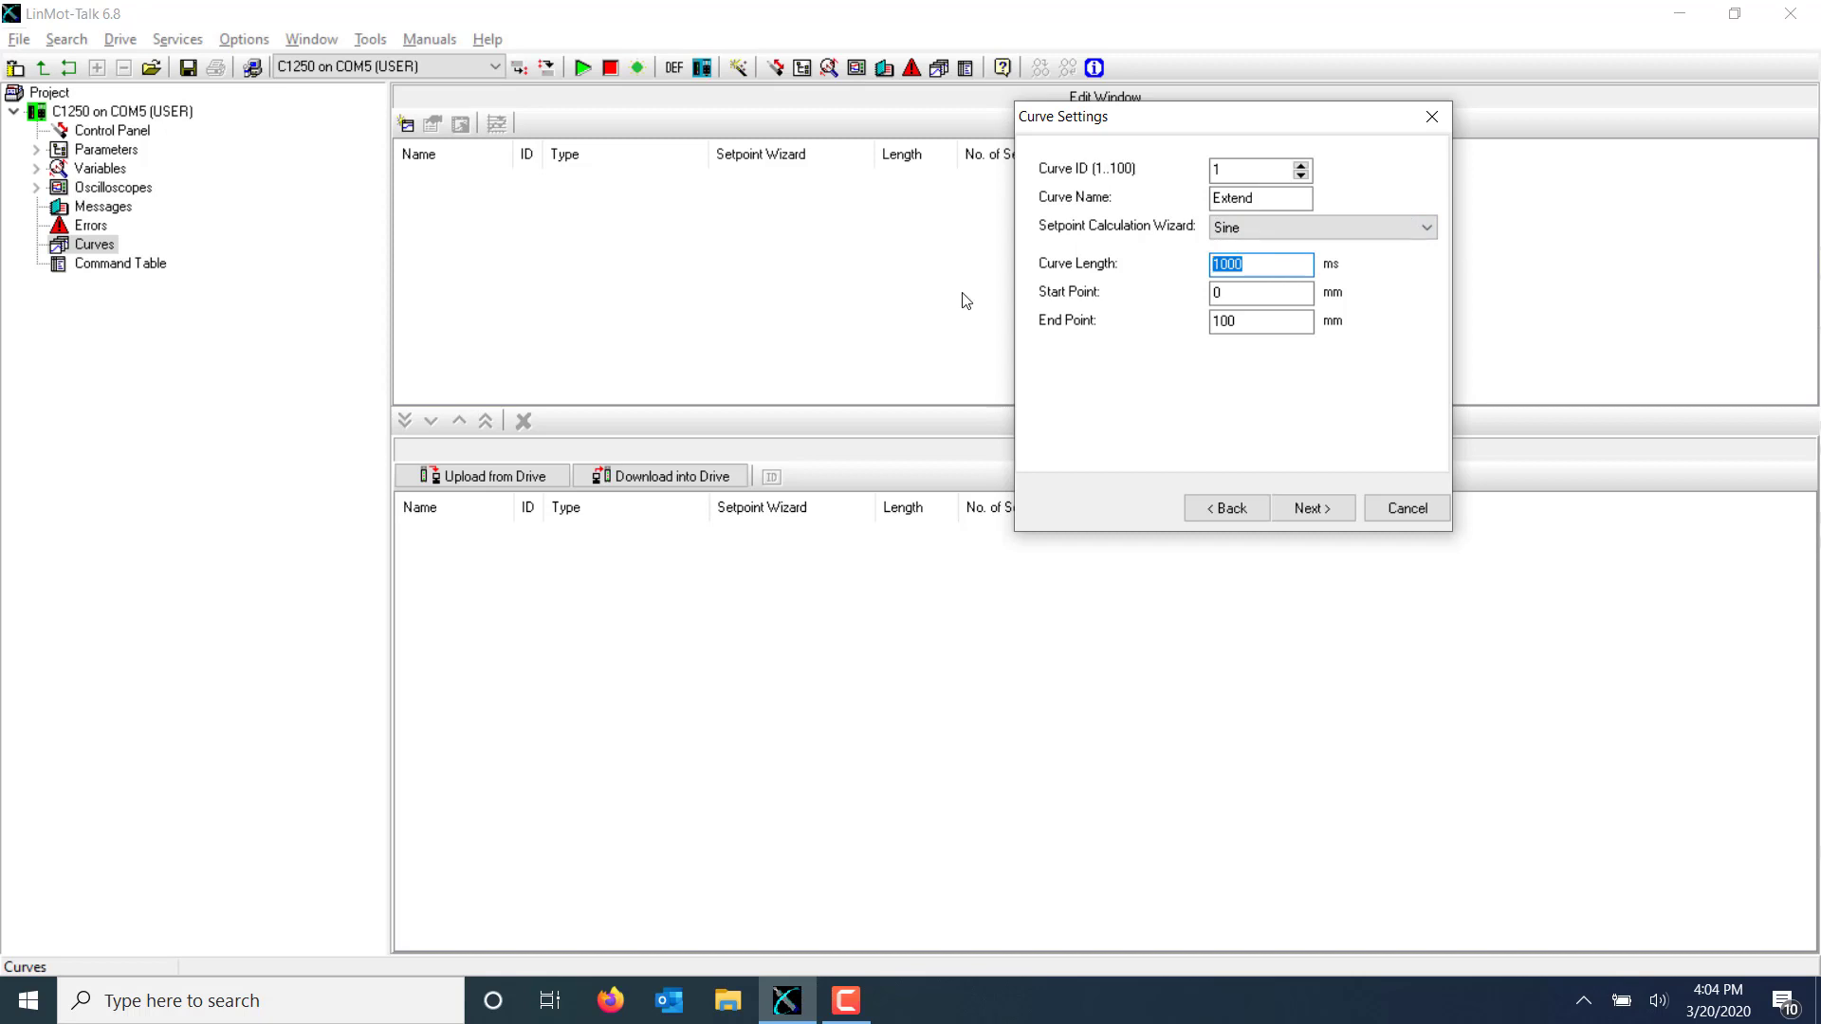
text(500)
double_click(1239, 321)
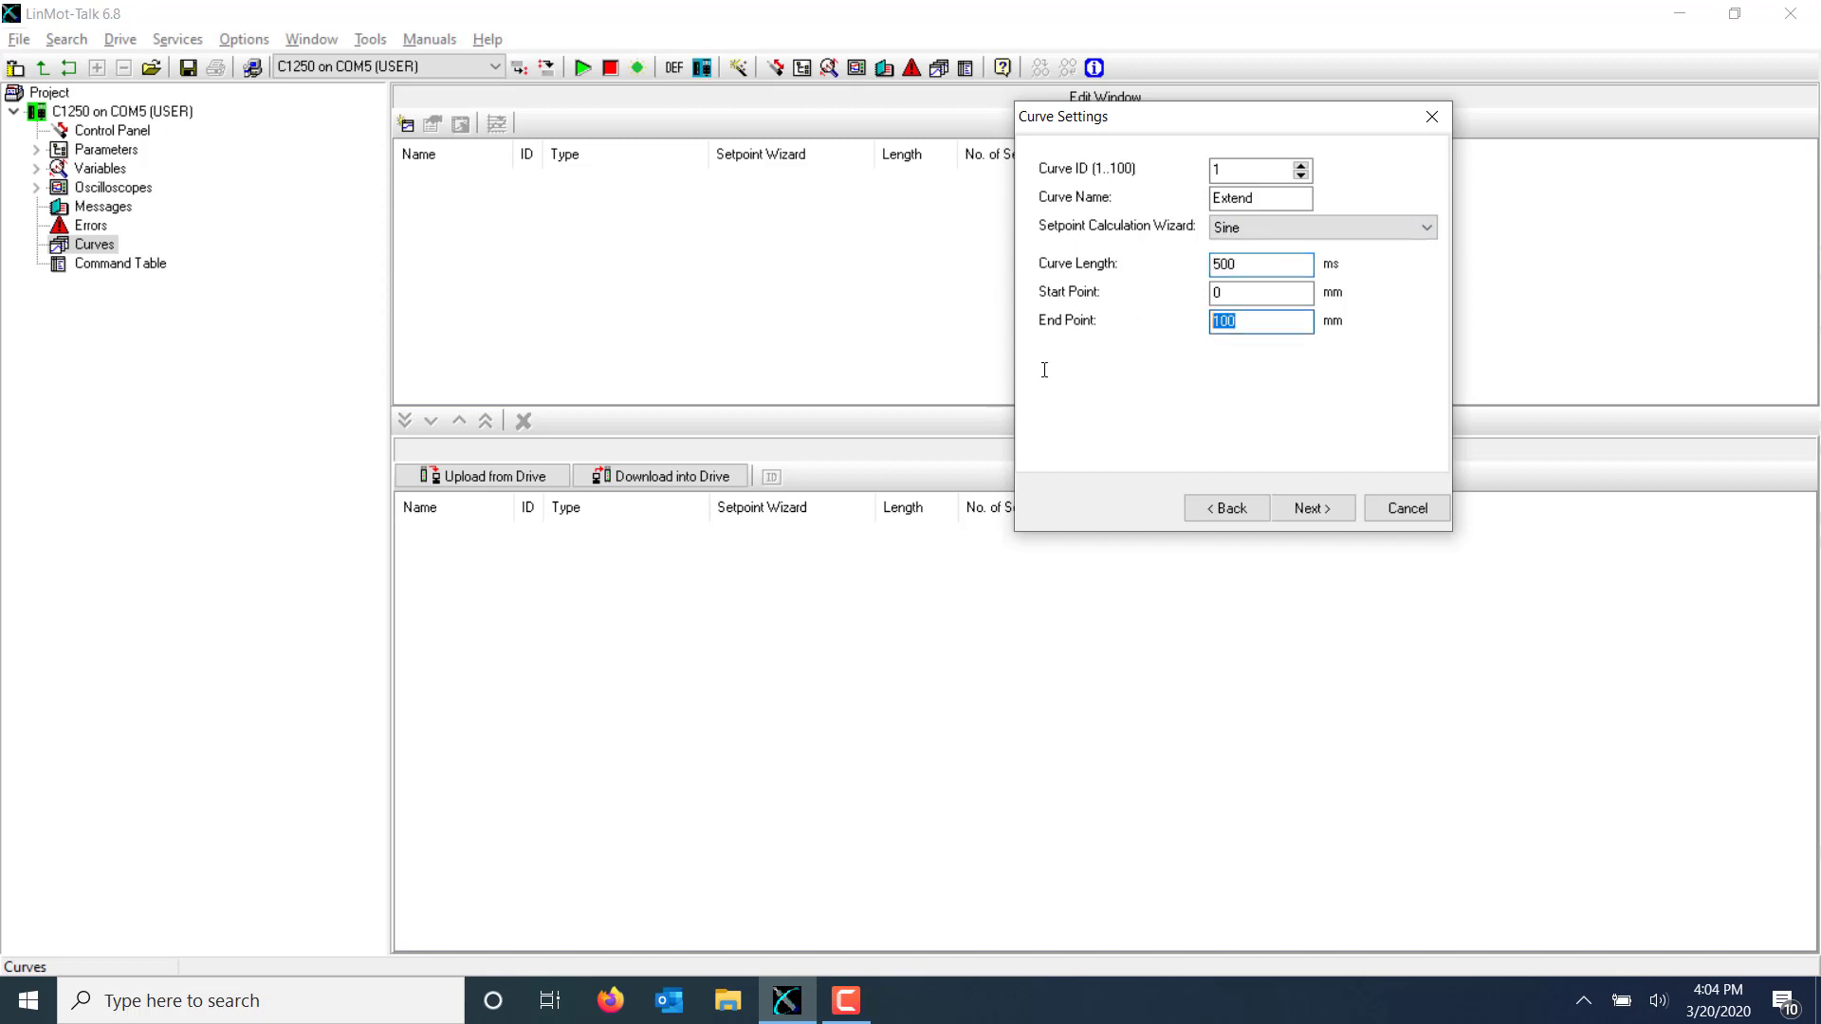
text(150)
click(1320, 507)
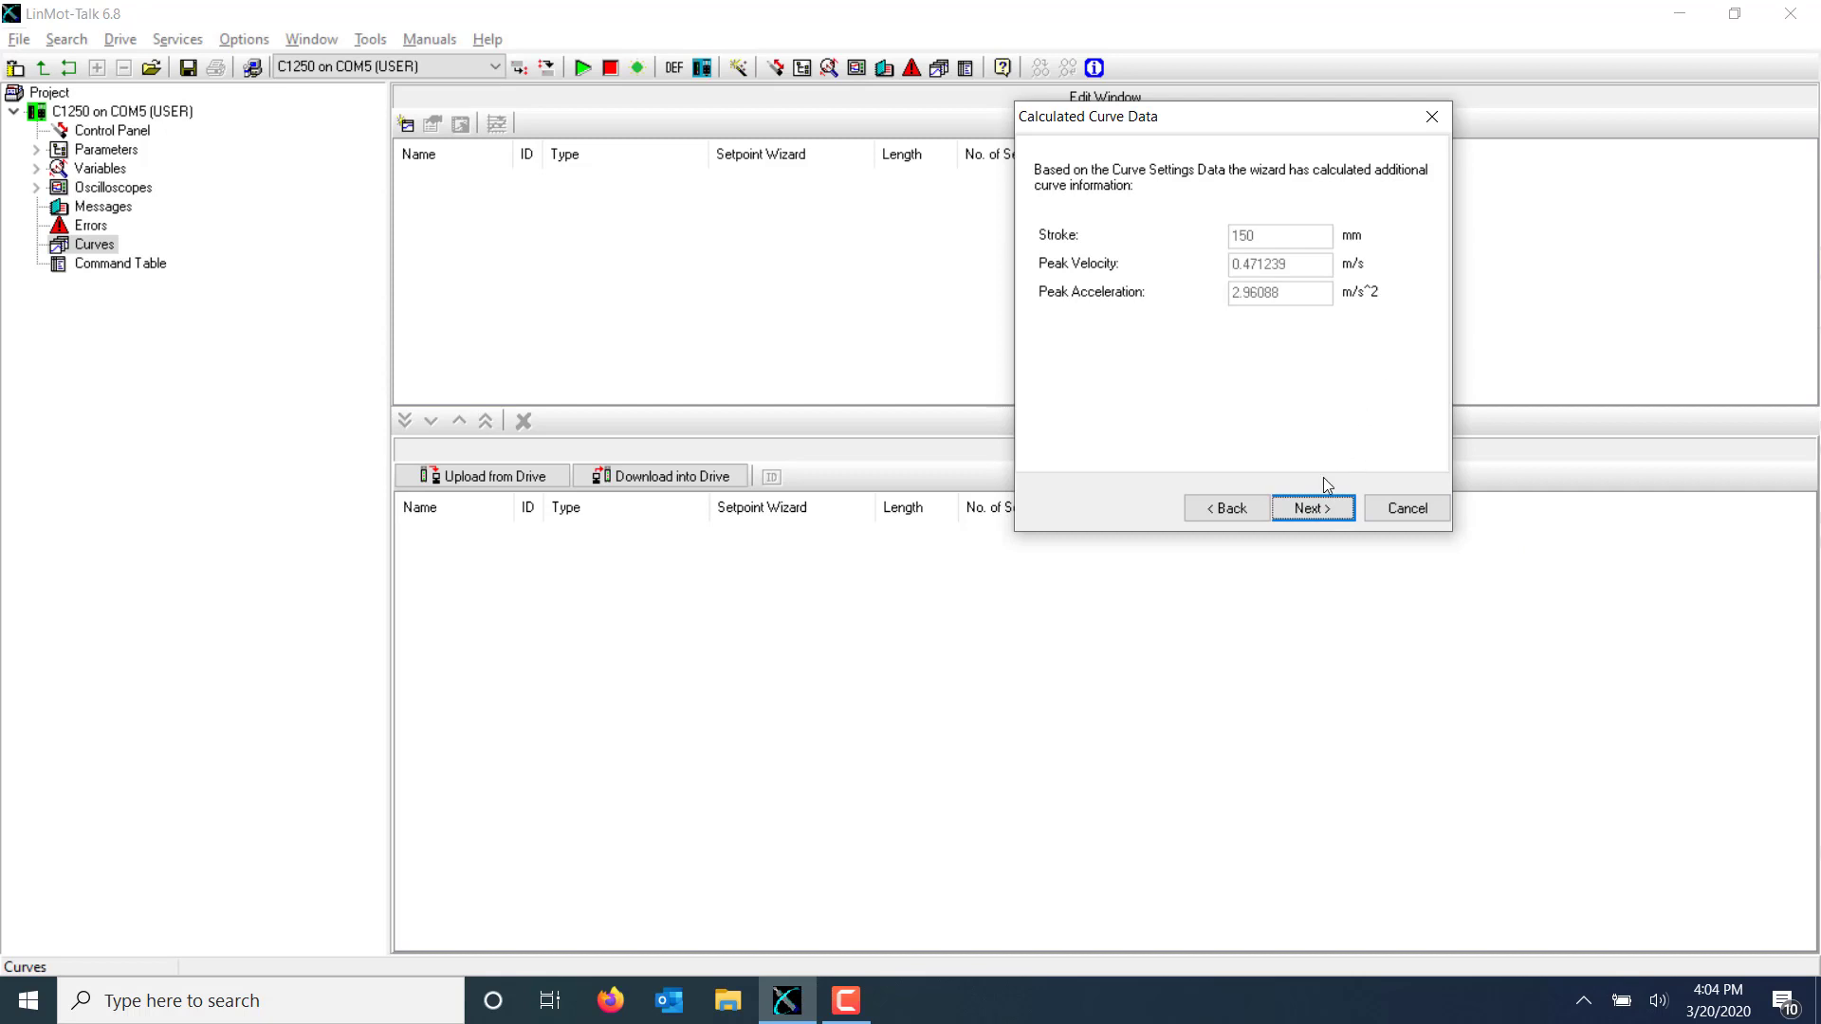
click(1324, 513)
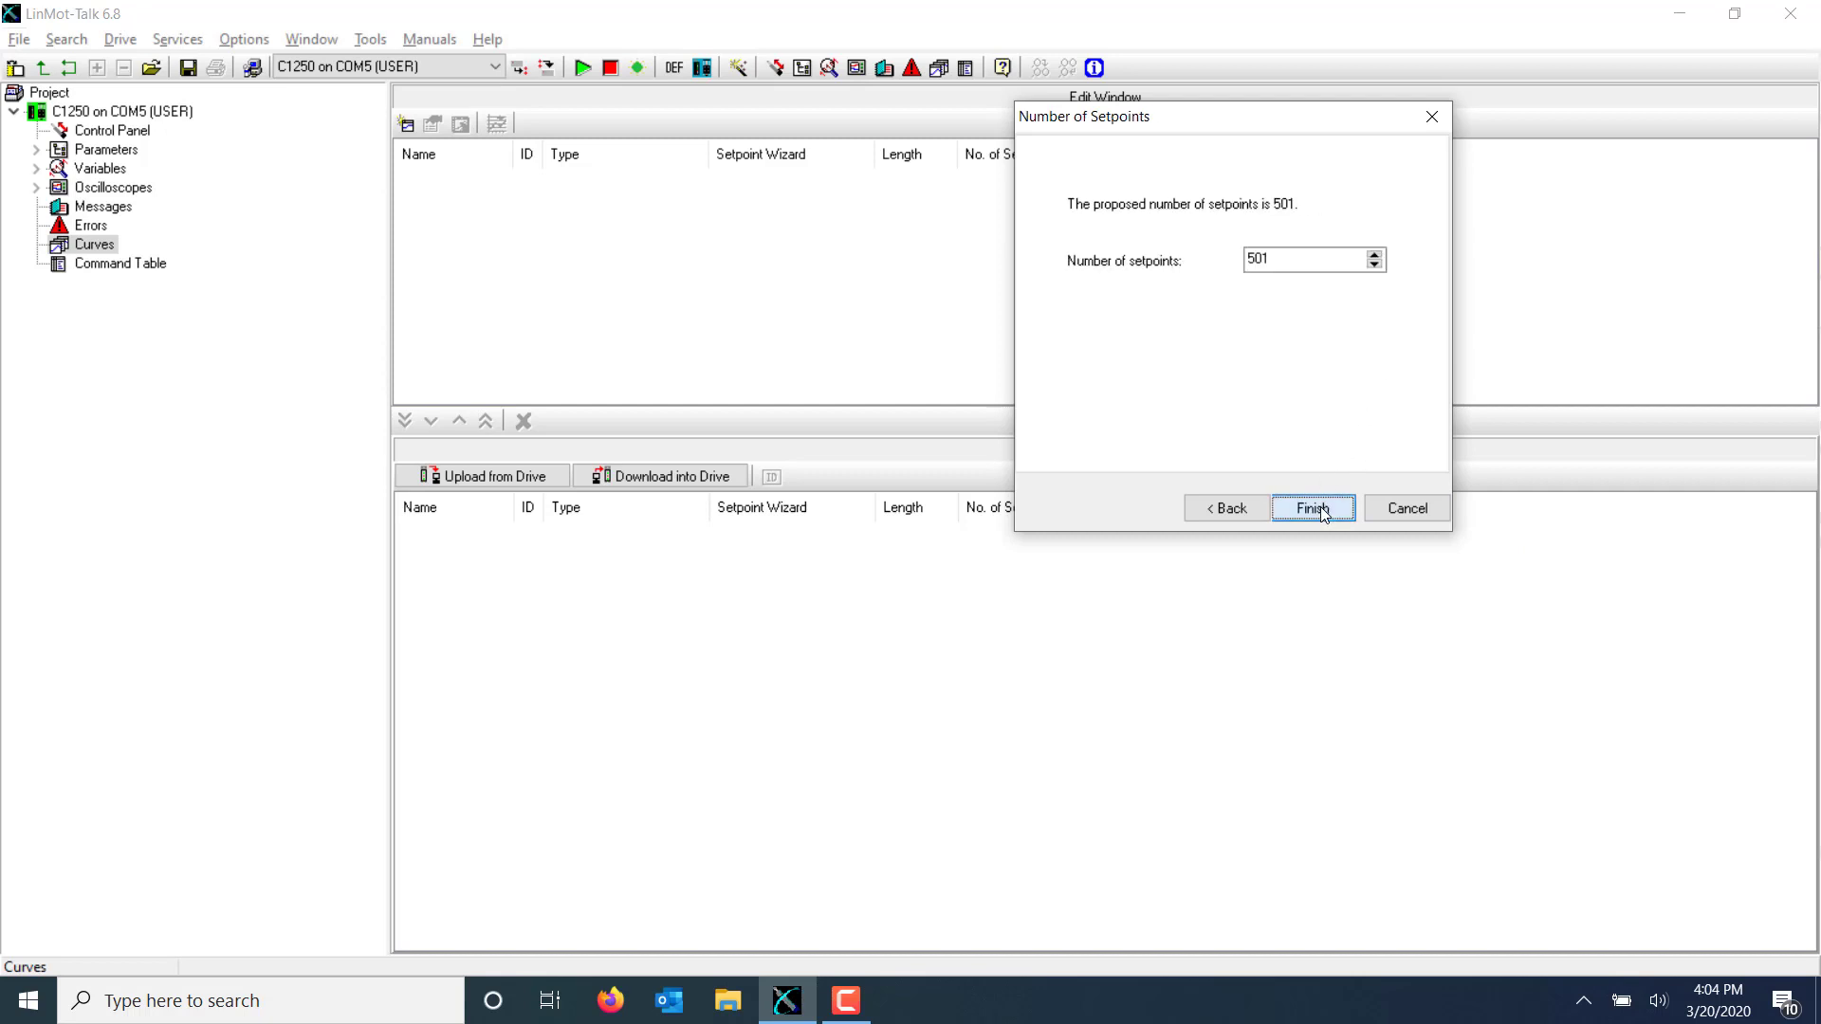
click(1325, 512)
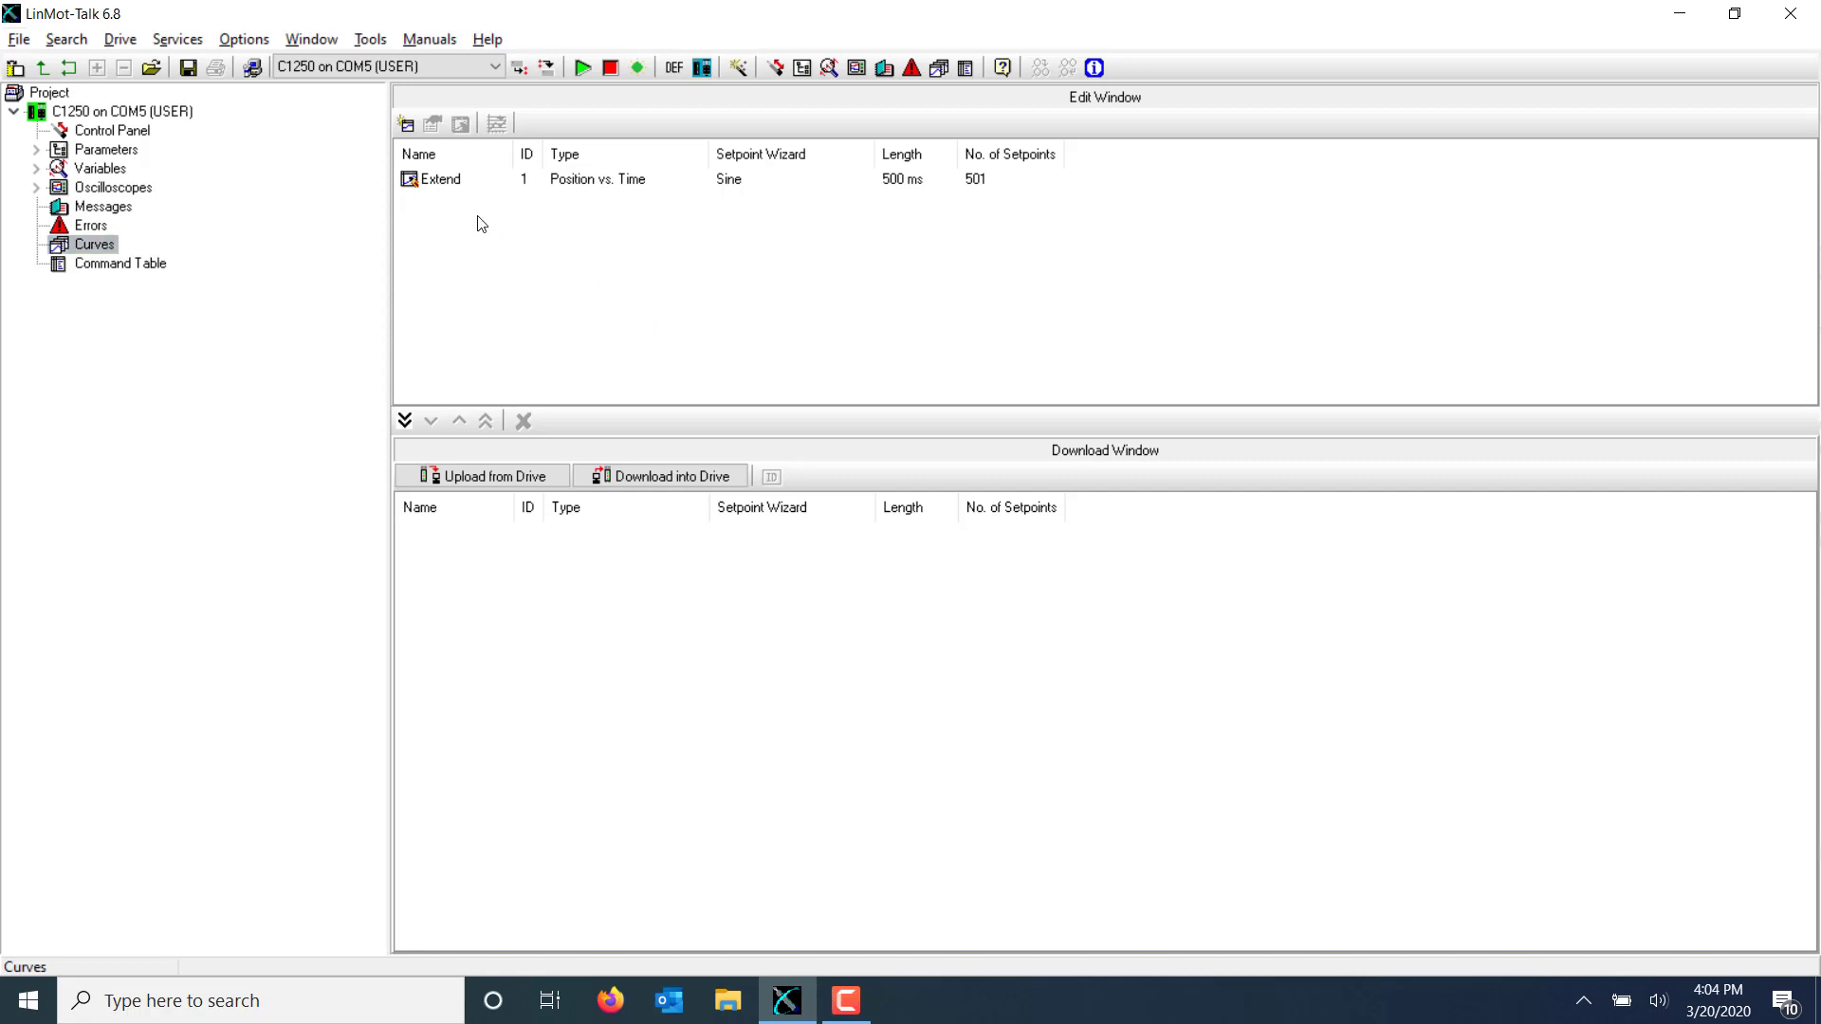
Plot the Extend curve and inspect its setpoint values
double_click(465, 184)
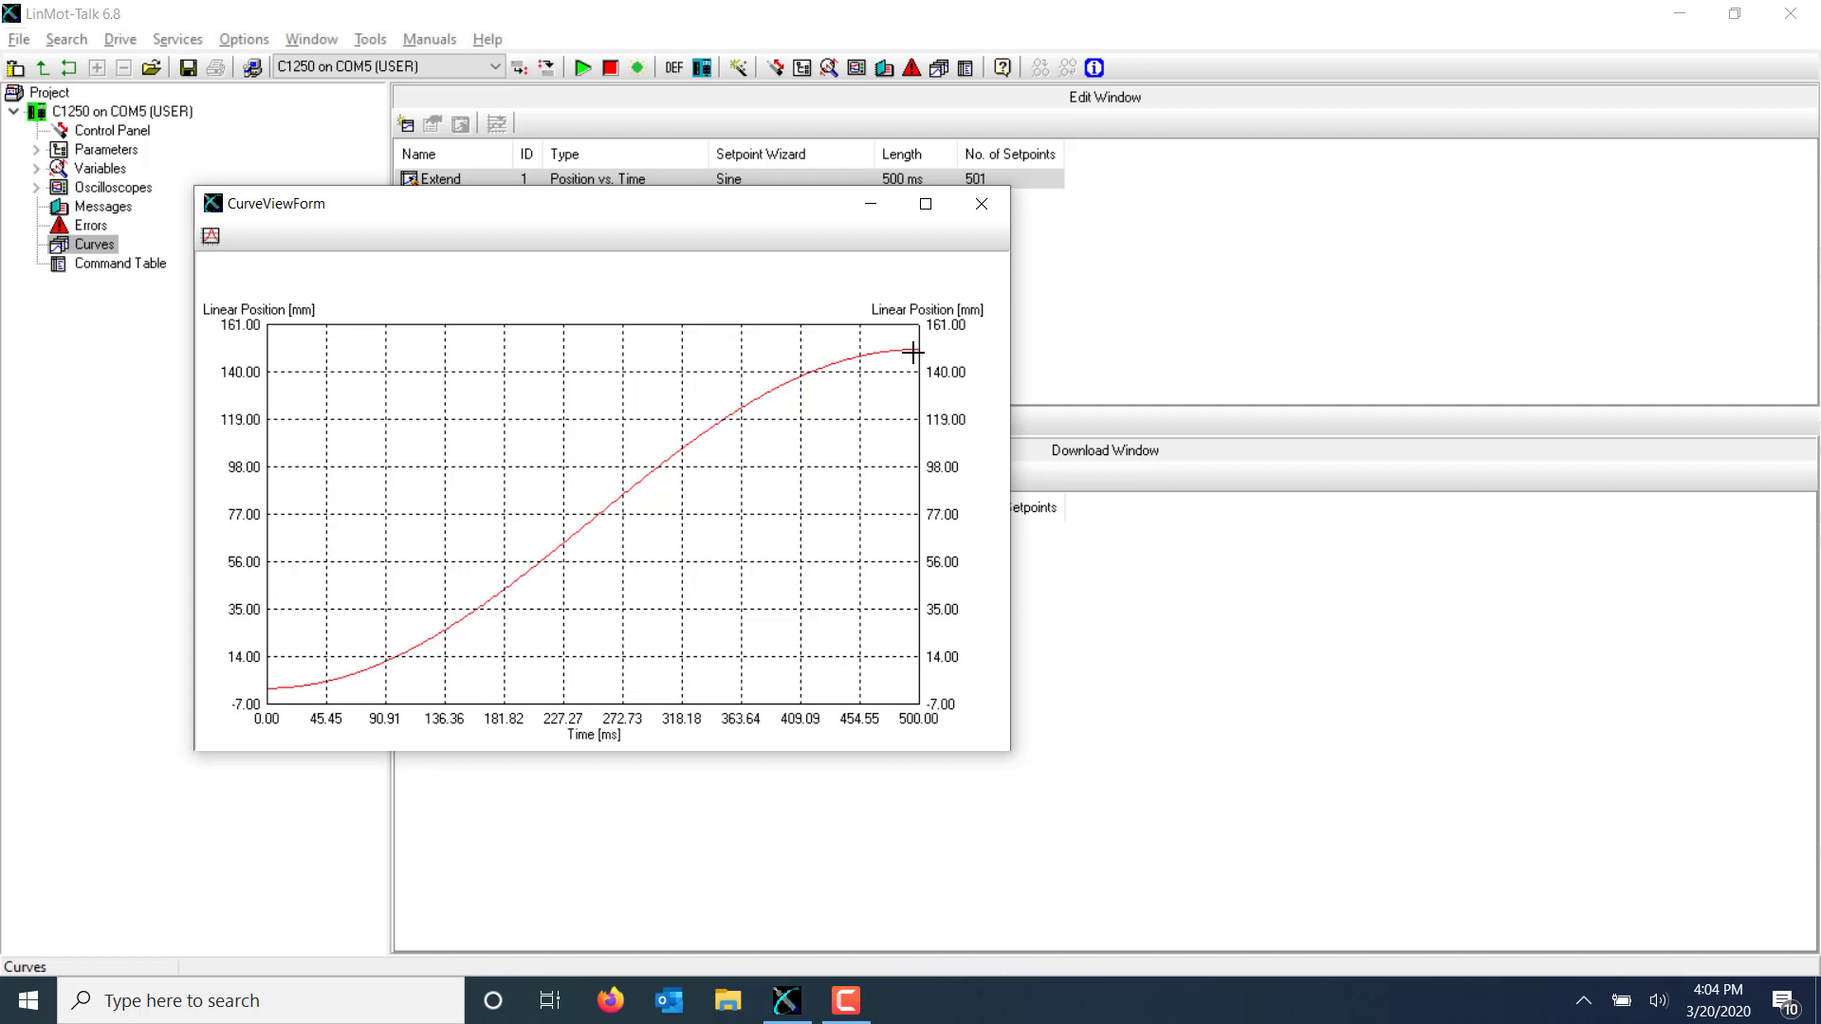
click(992, 208)
click(994, 214)
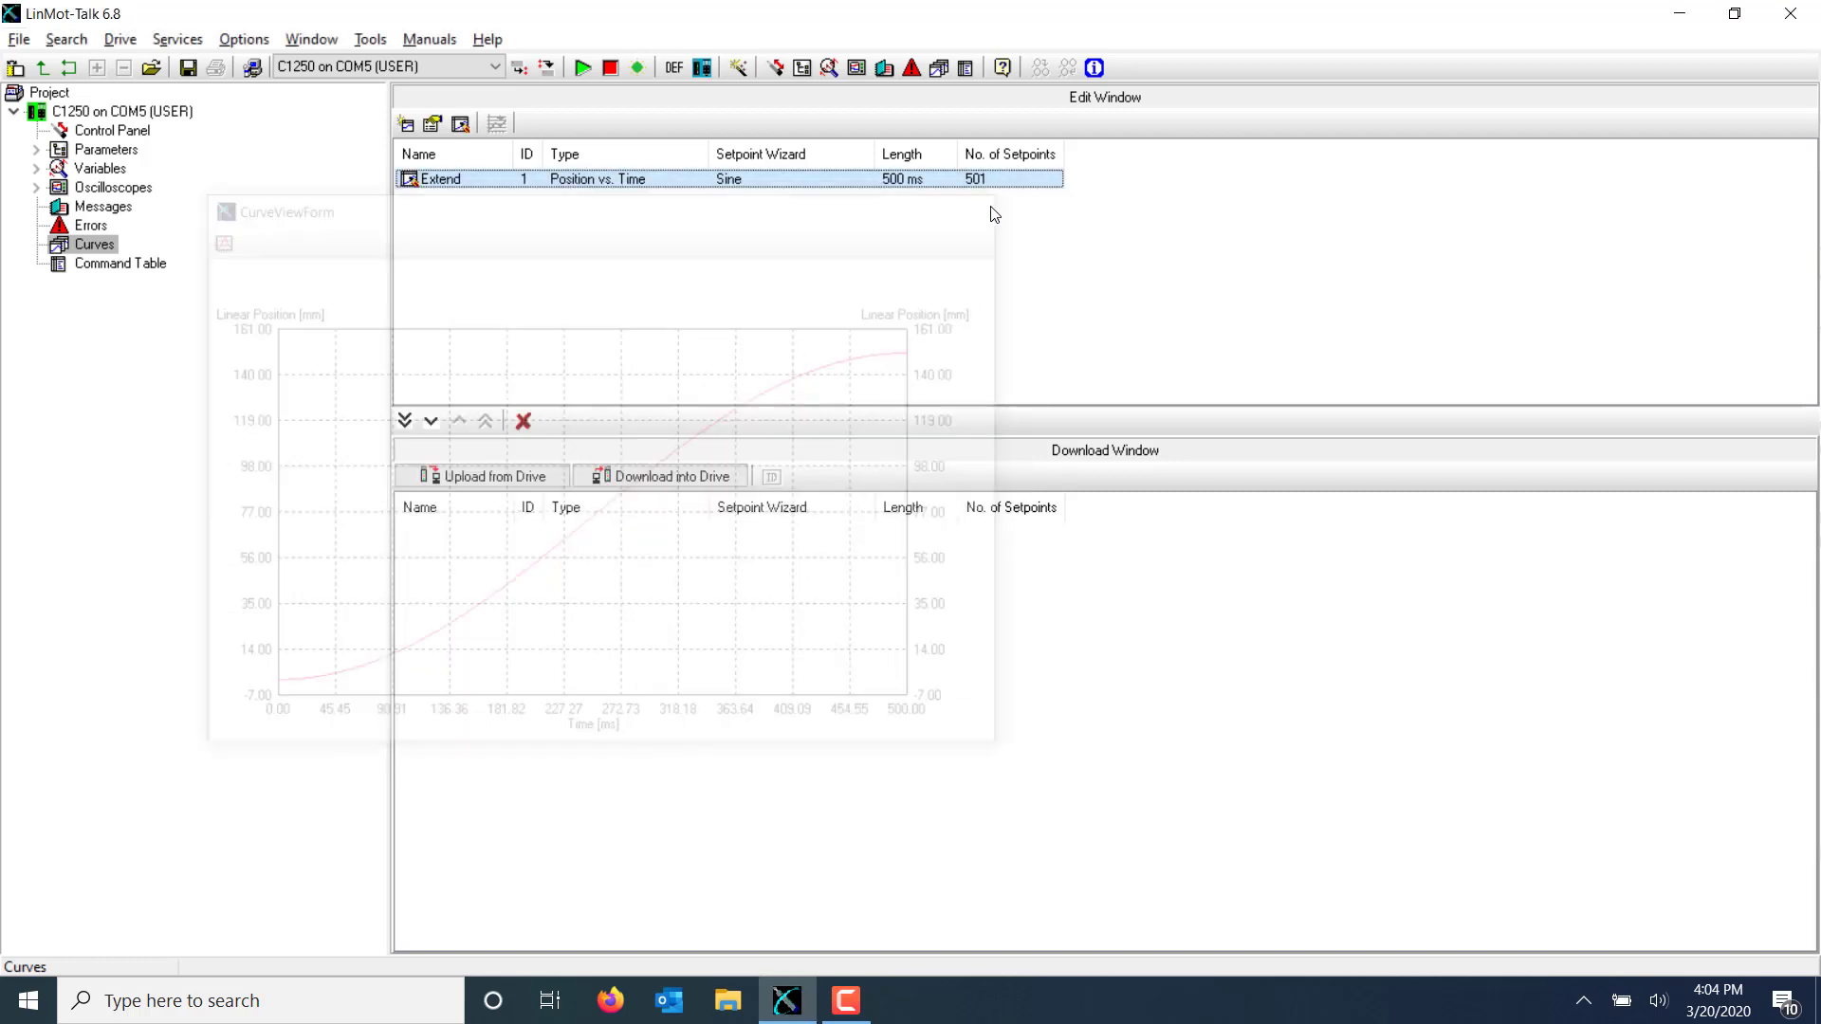
right_click(534, 183)
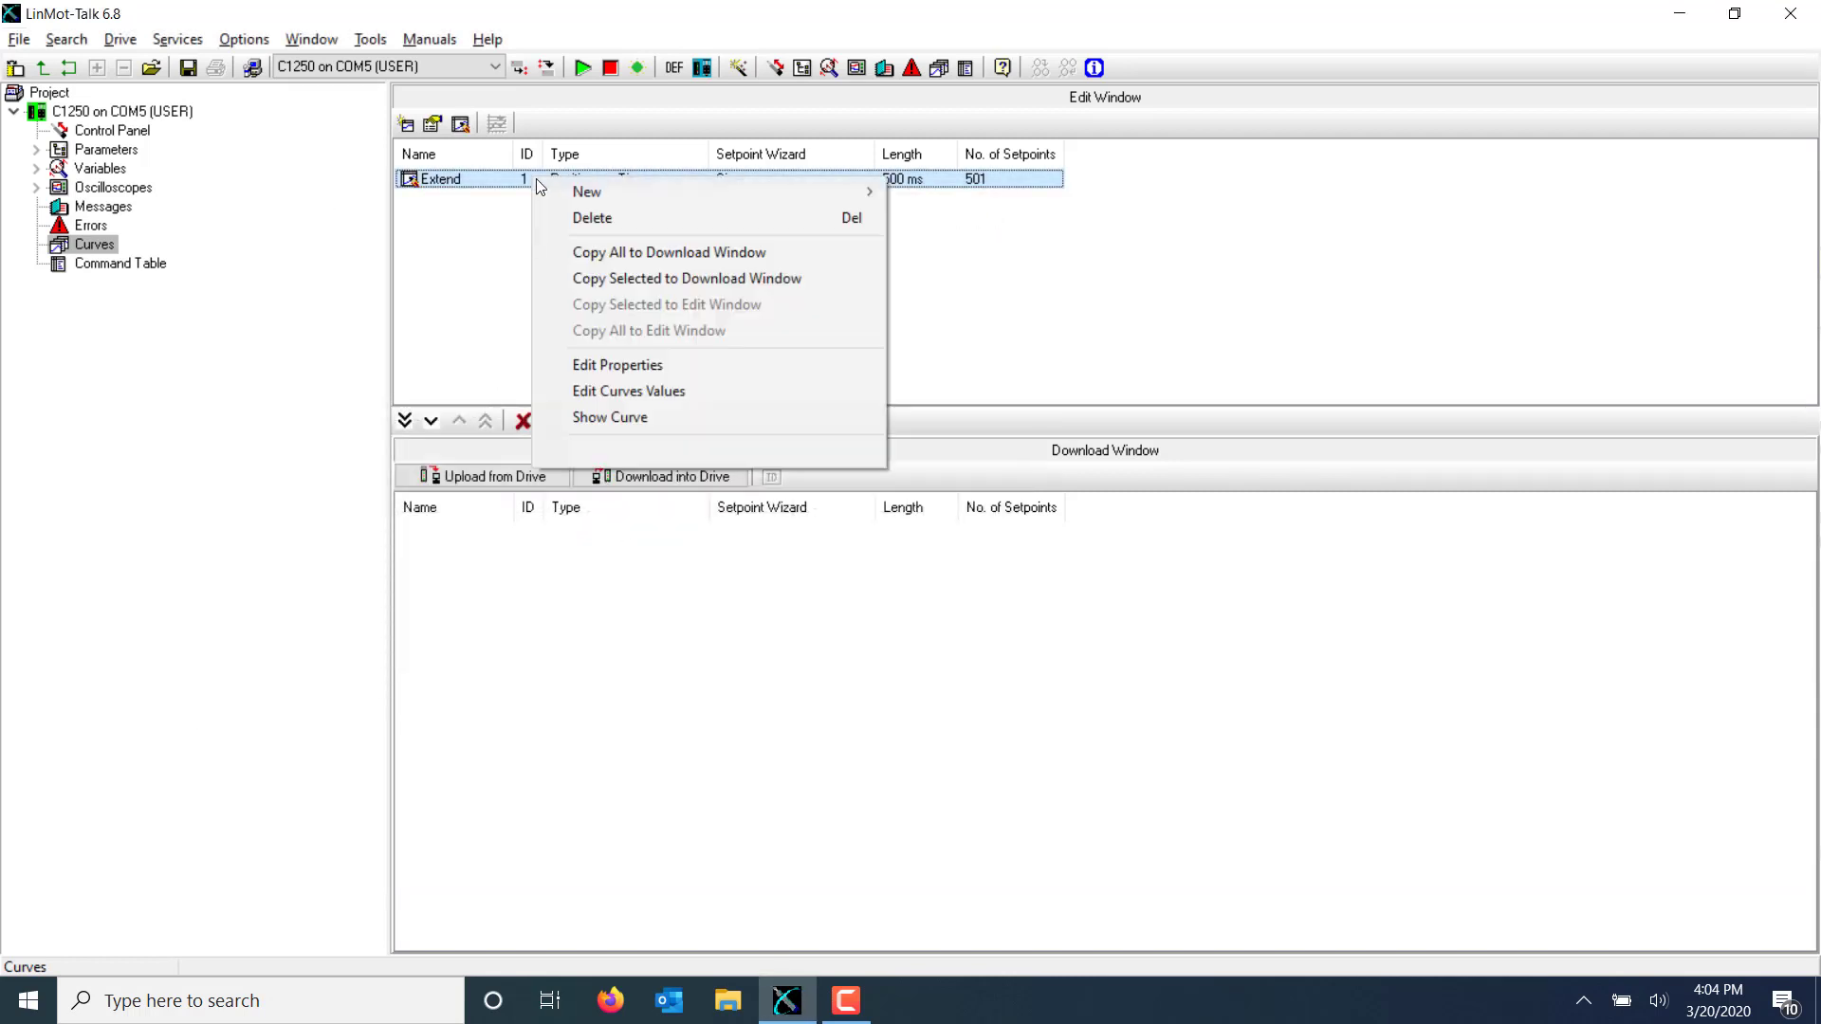
click(656, 392)
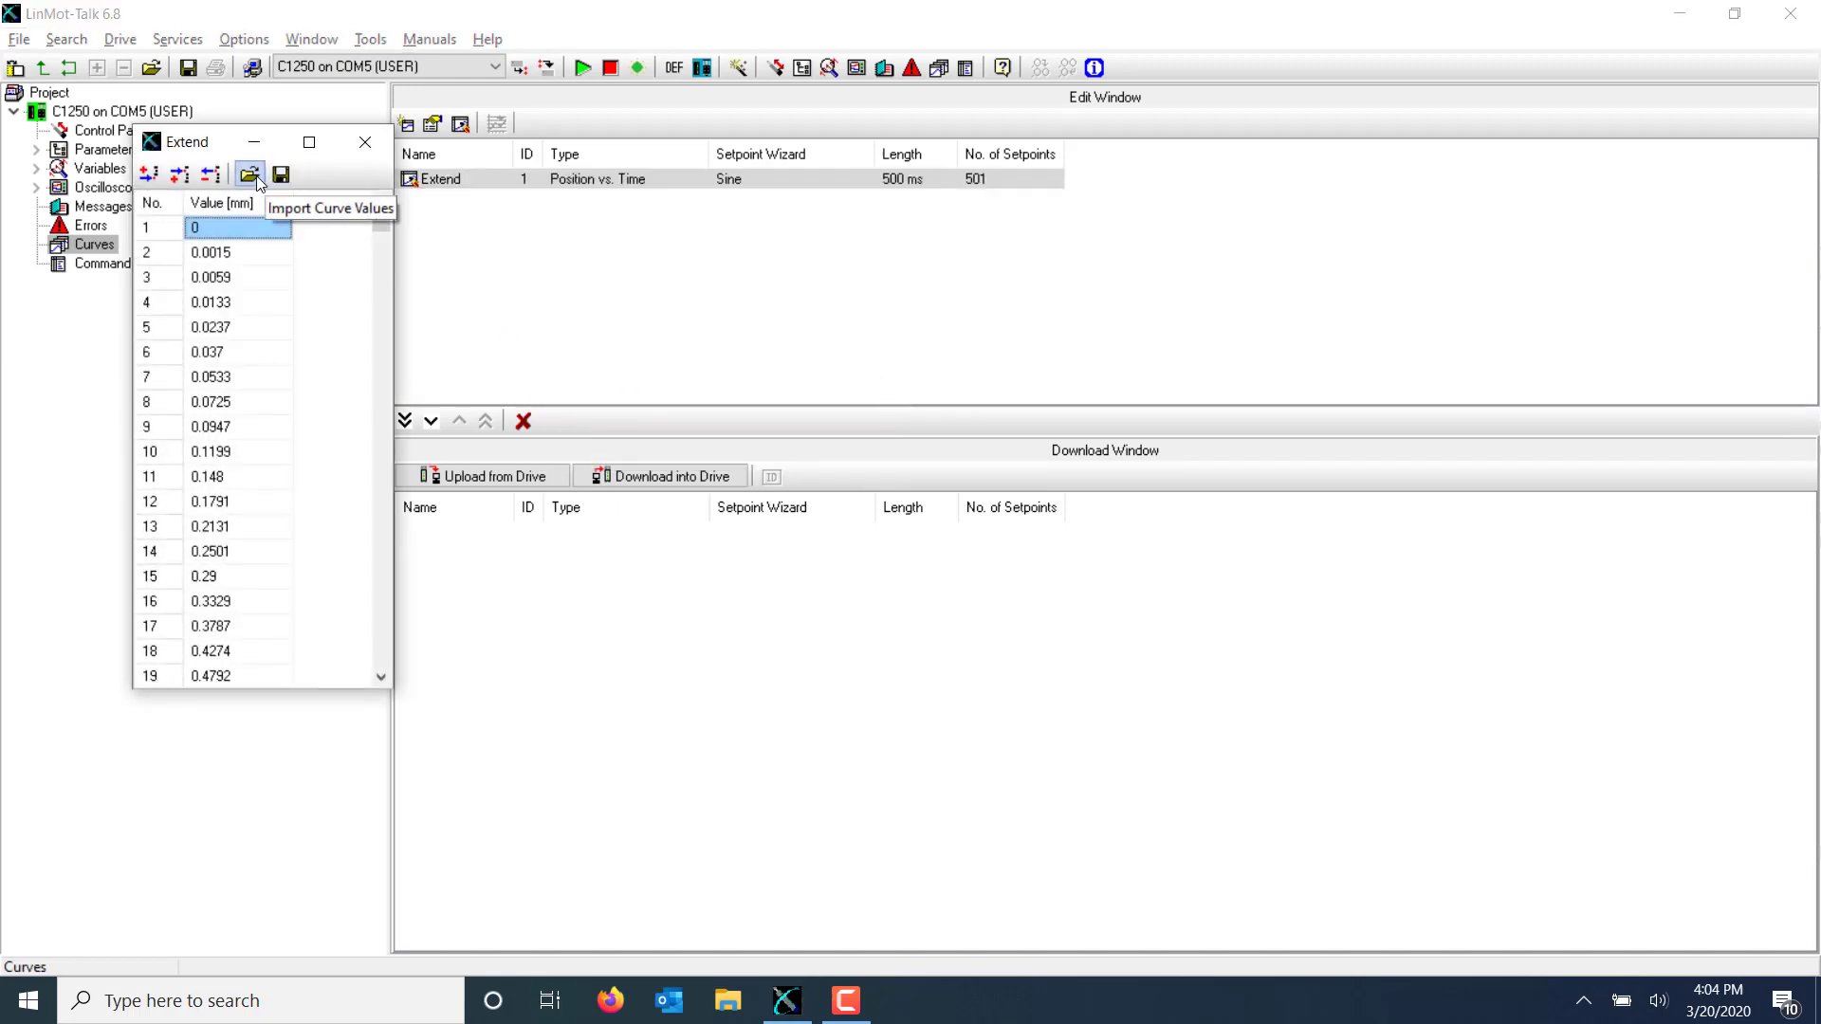
click(365, 141)
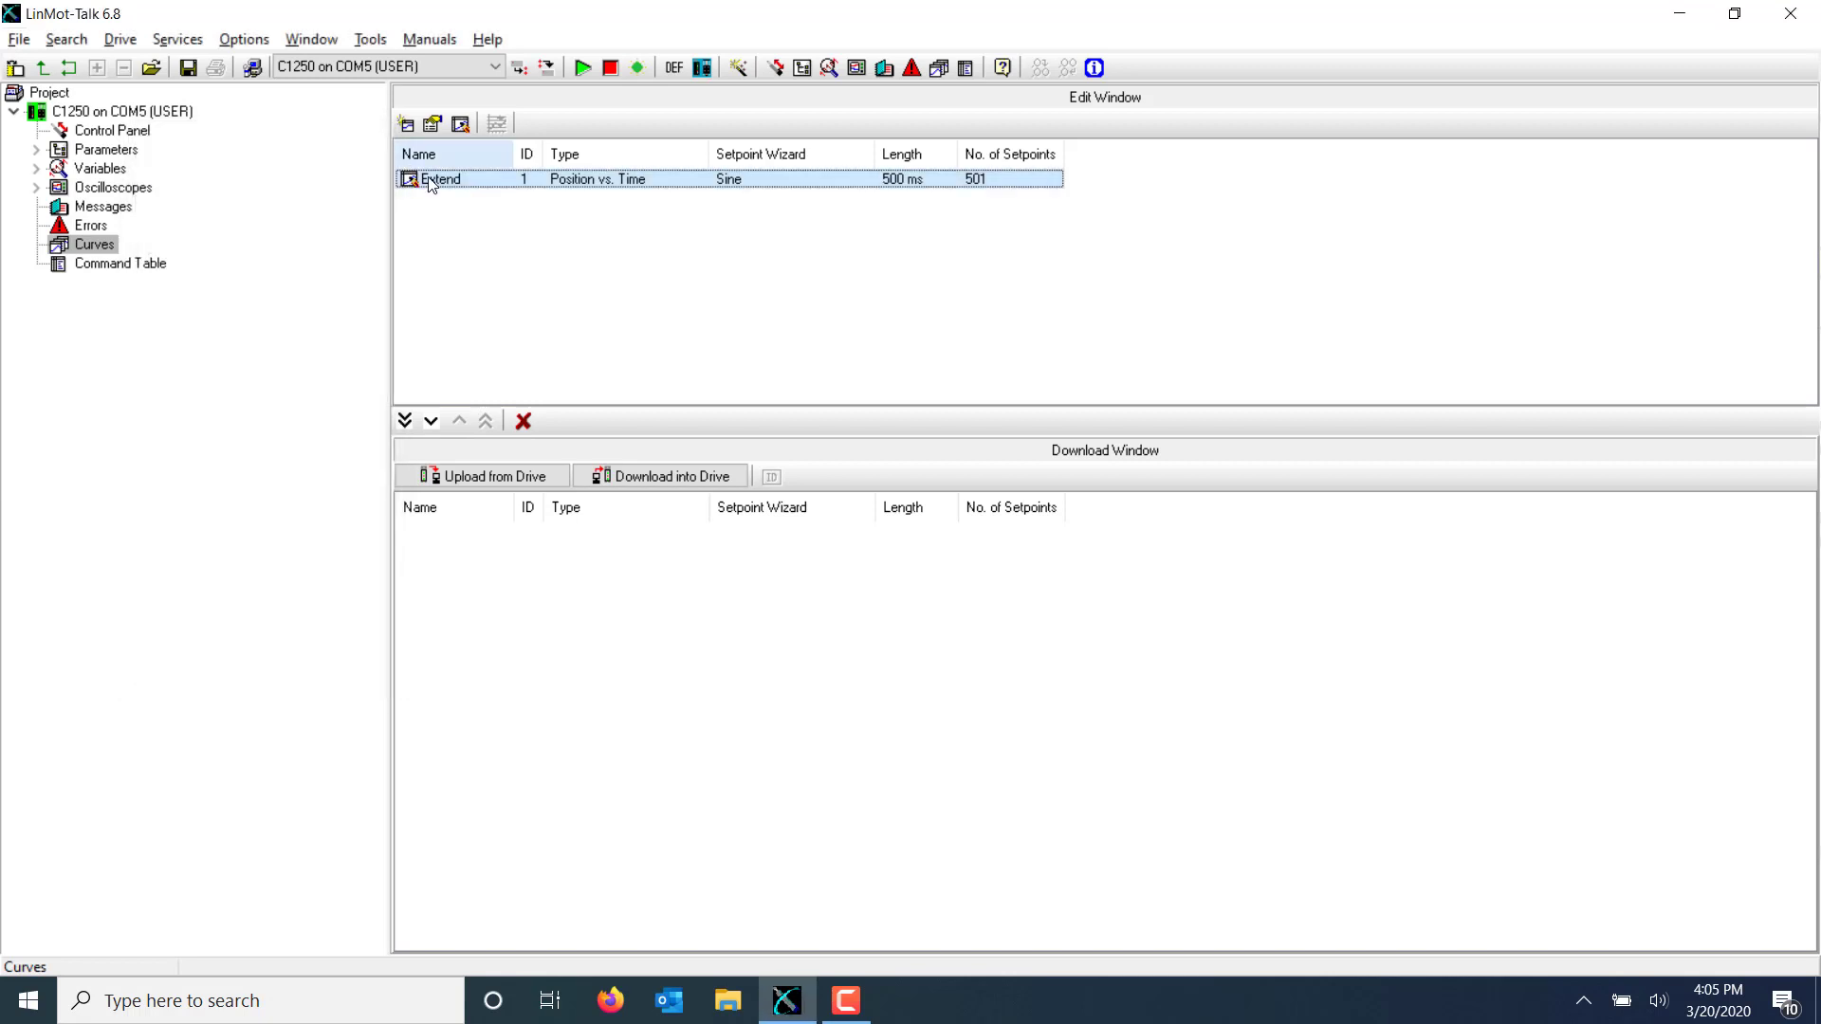
Change the Extend curve's end point from 150 mm to 100 mm and apply it
right_click(453, 190)
click(601, 379)
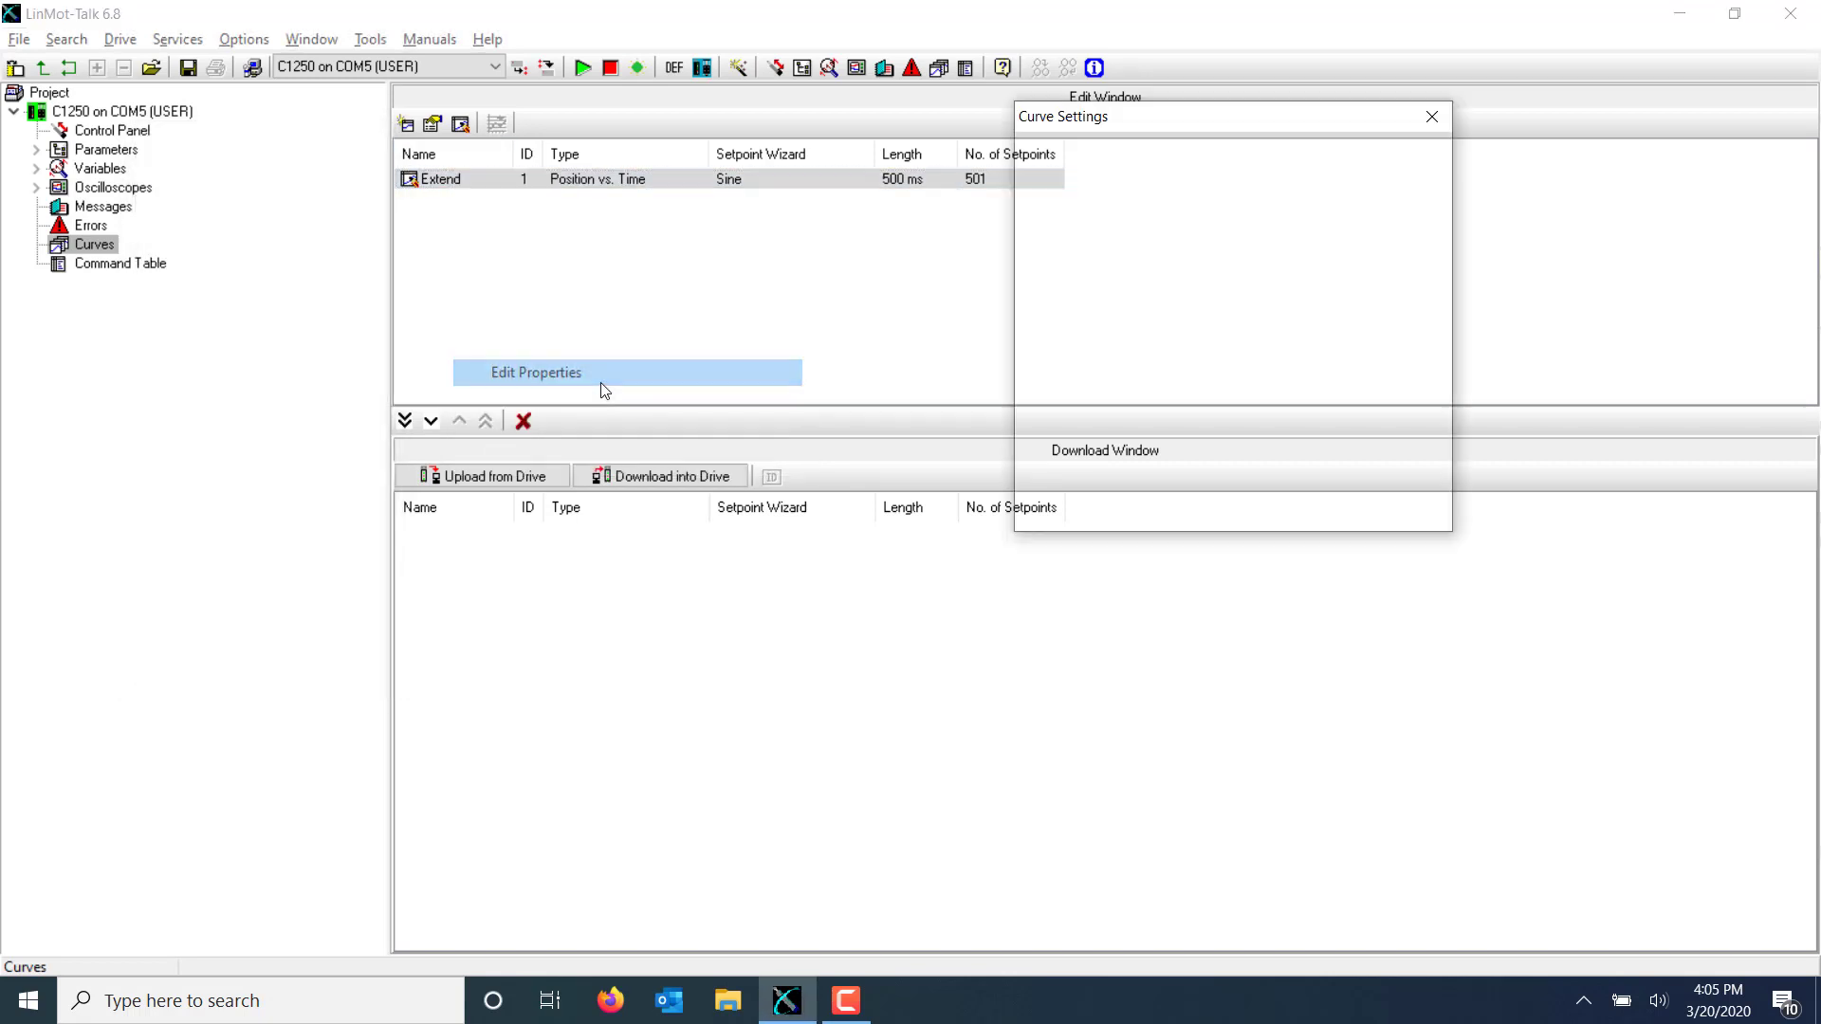
drag(1237, 323, 1224, 322)
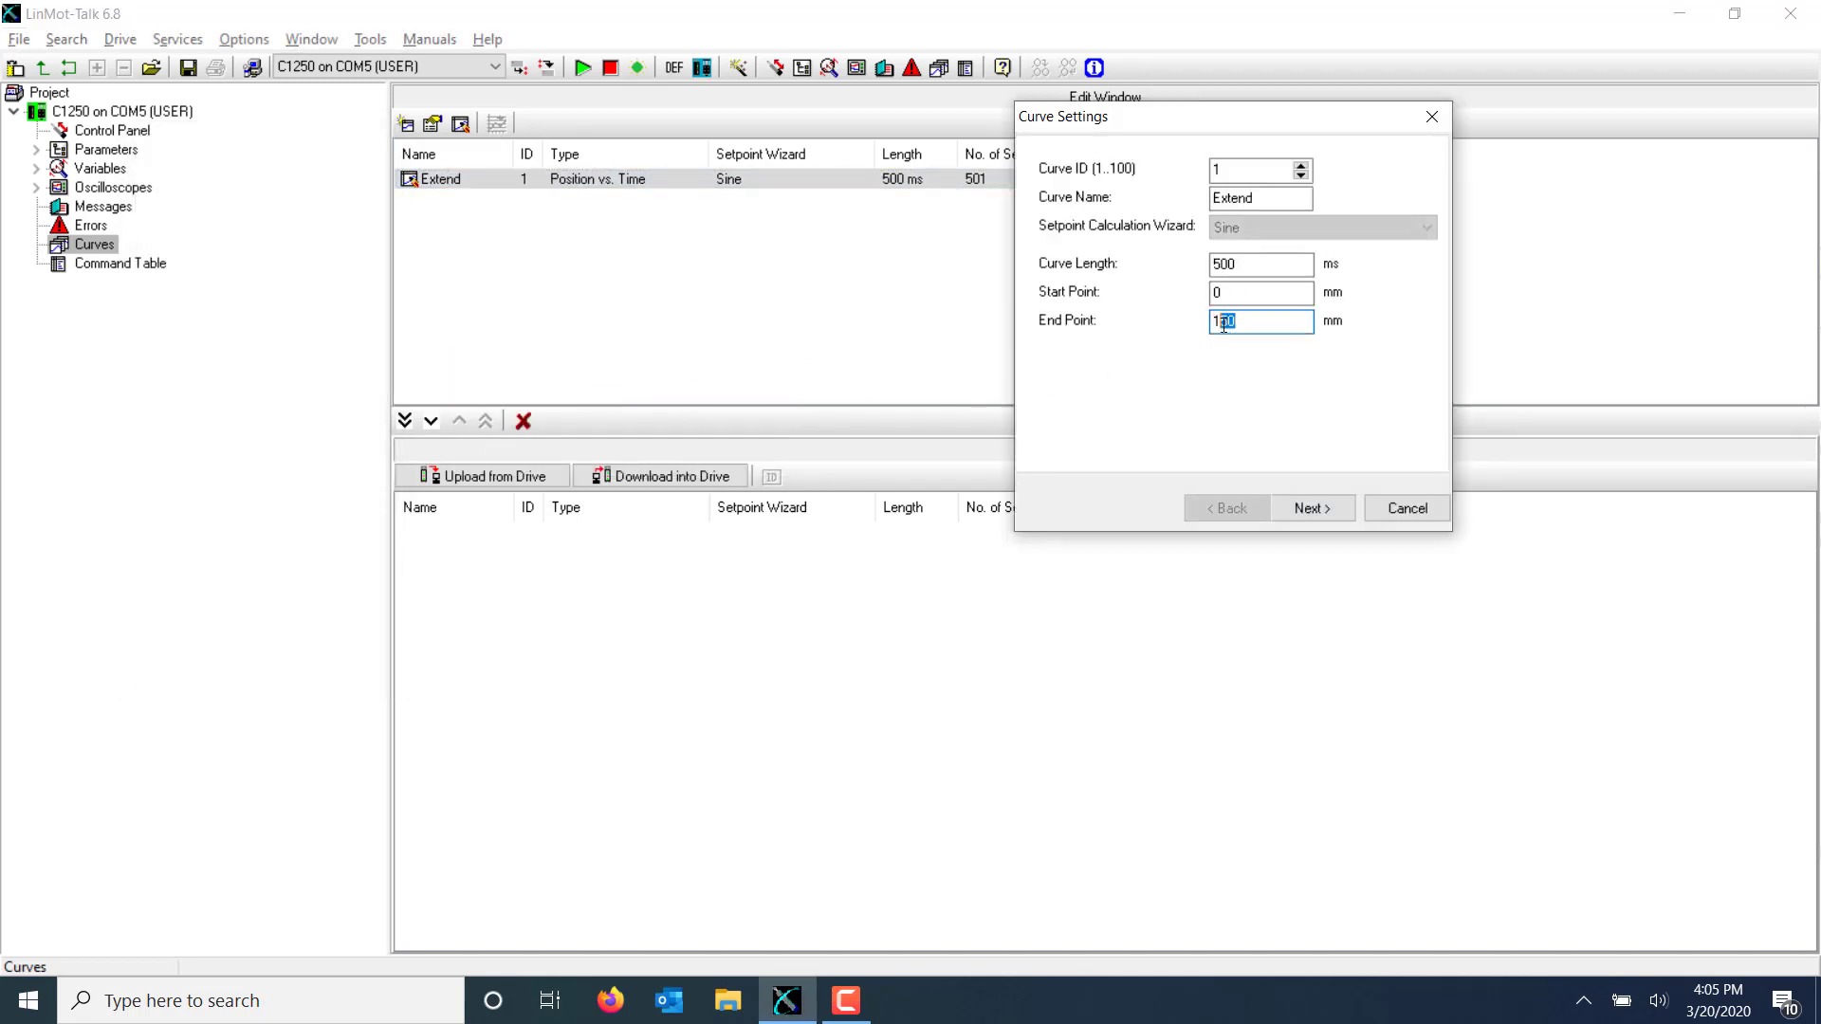
text(00)
click(1314, 515)
click(1314, 514)
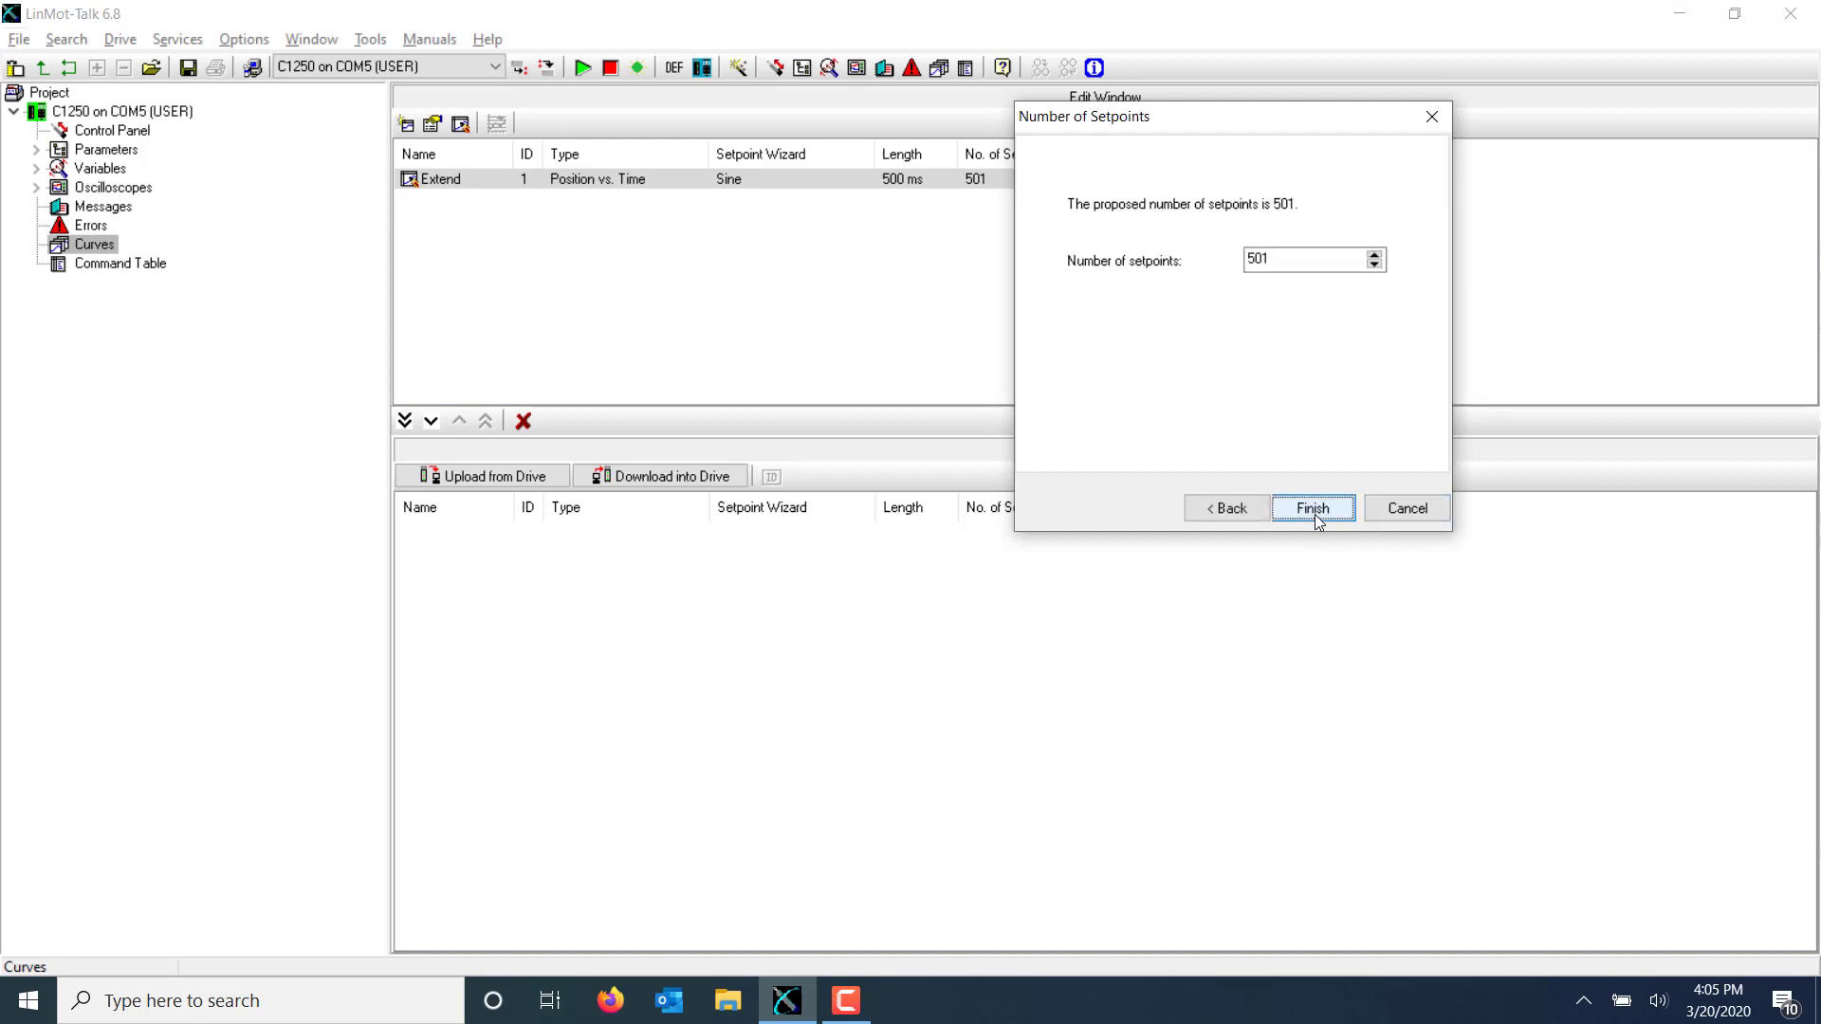
click(1315, 512)
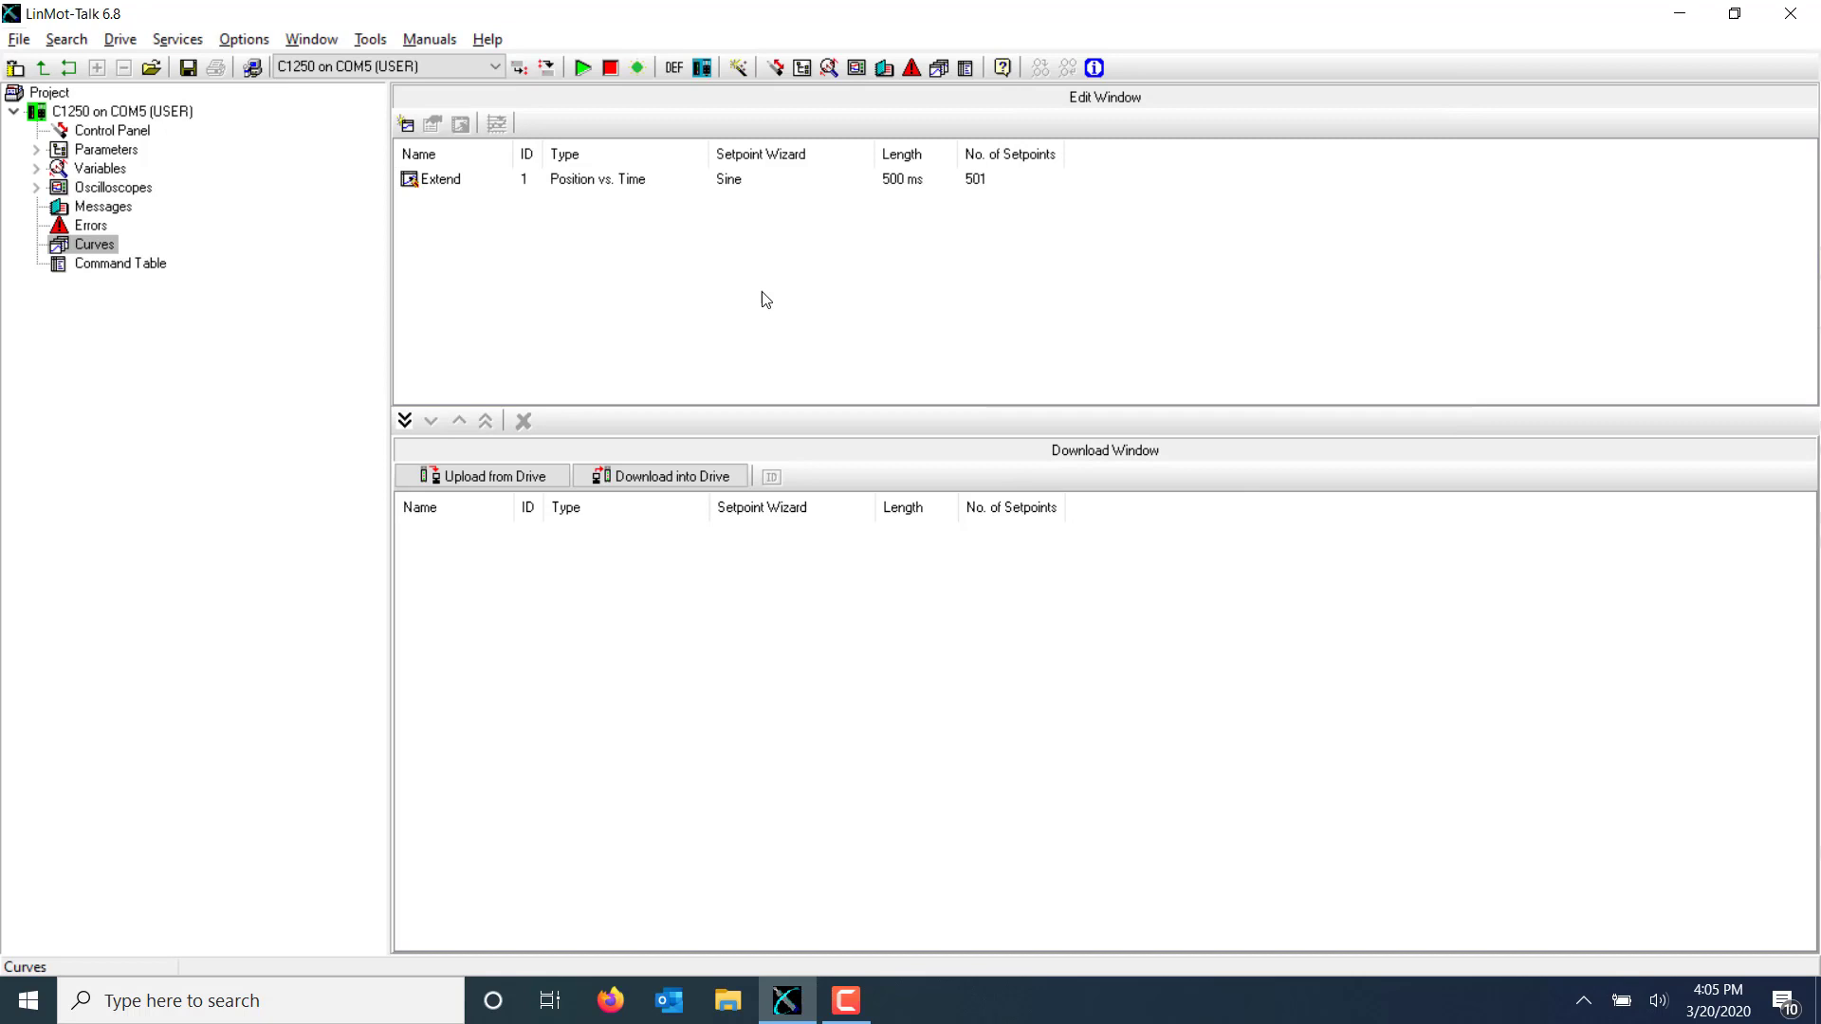
Create curve Retract, ID 2, 500 ms long, running from 100 mm back to 0
click(408, 126)
click(1312, 507)
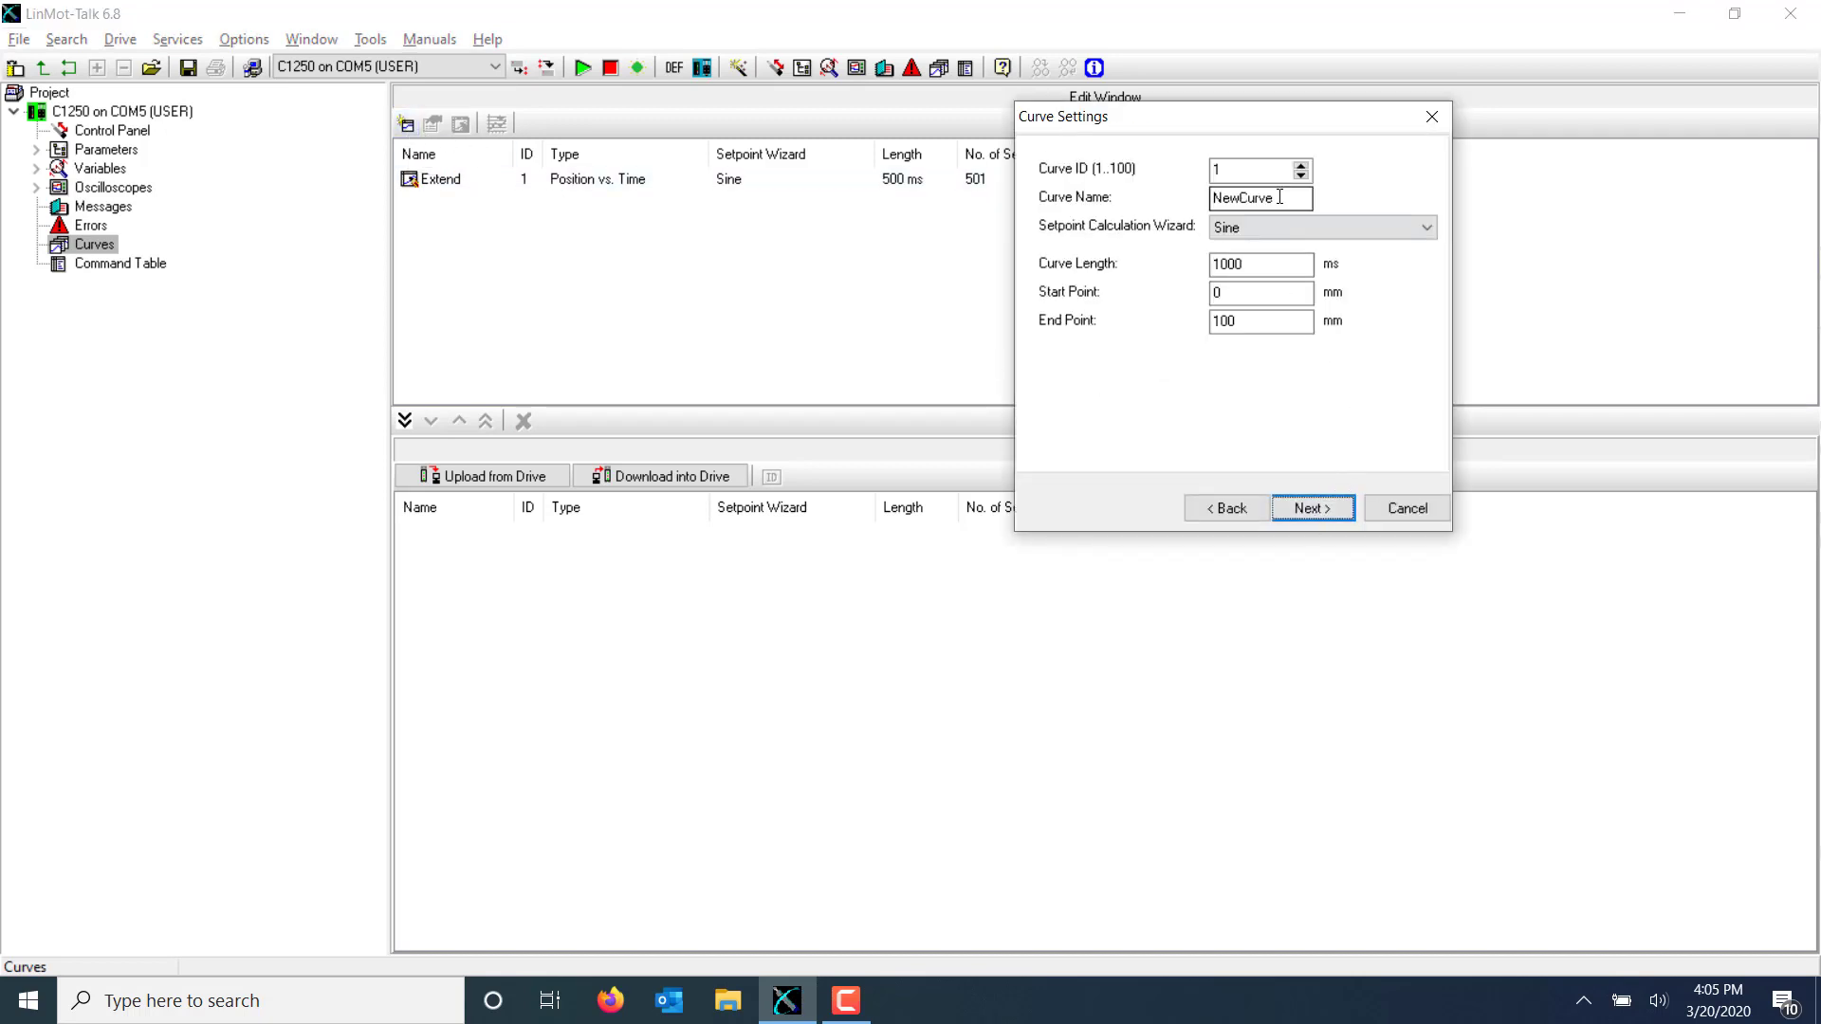
double_click(1280, 197)
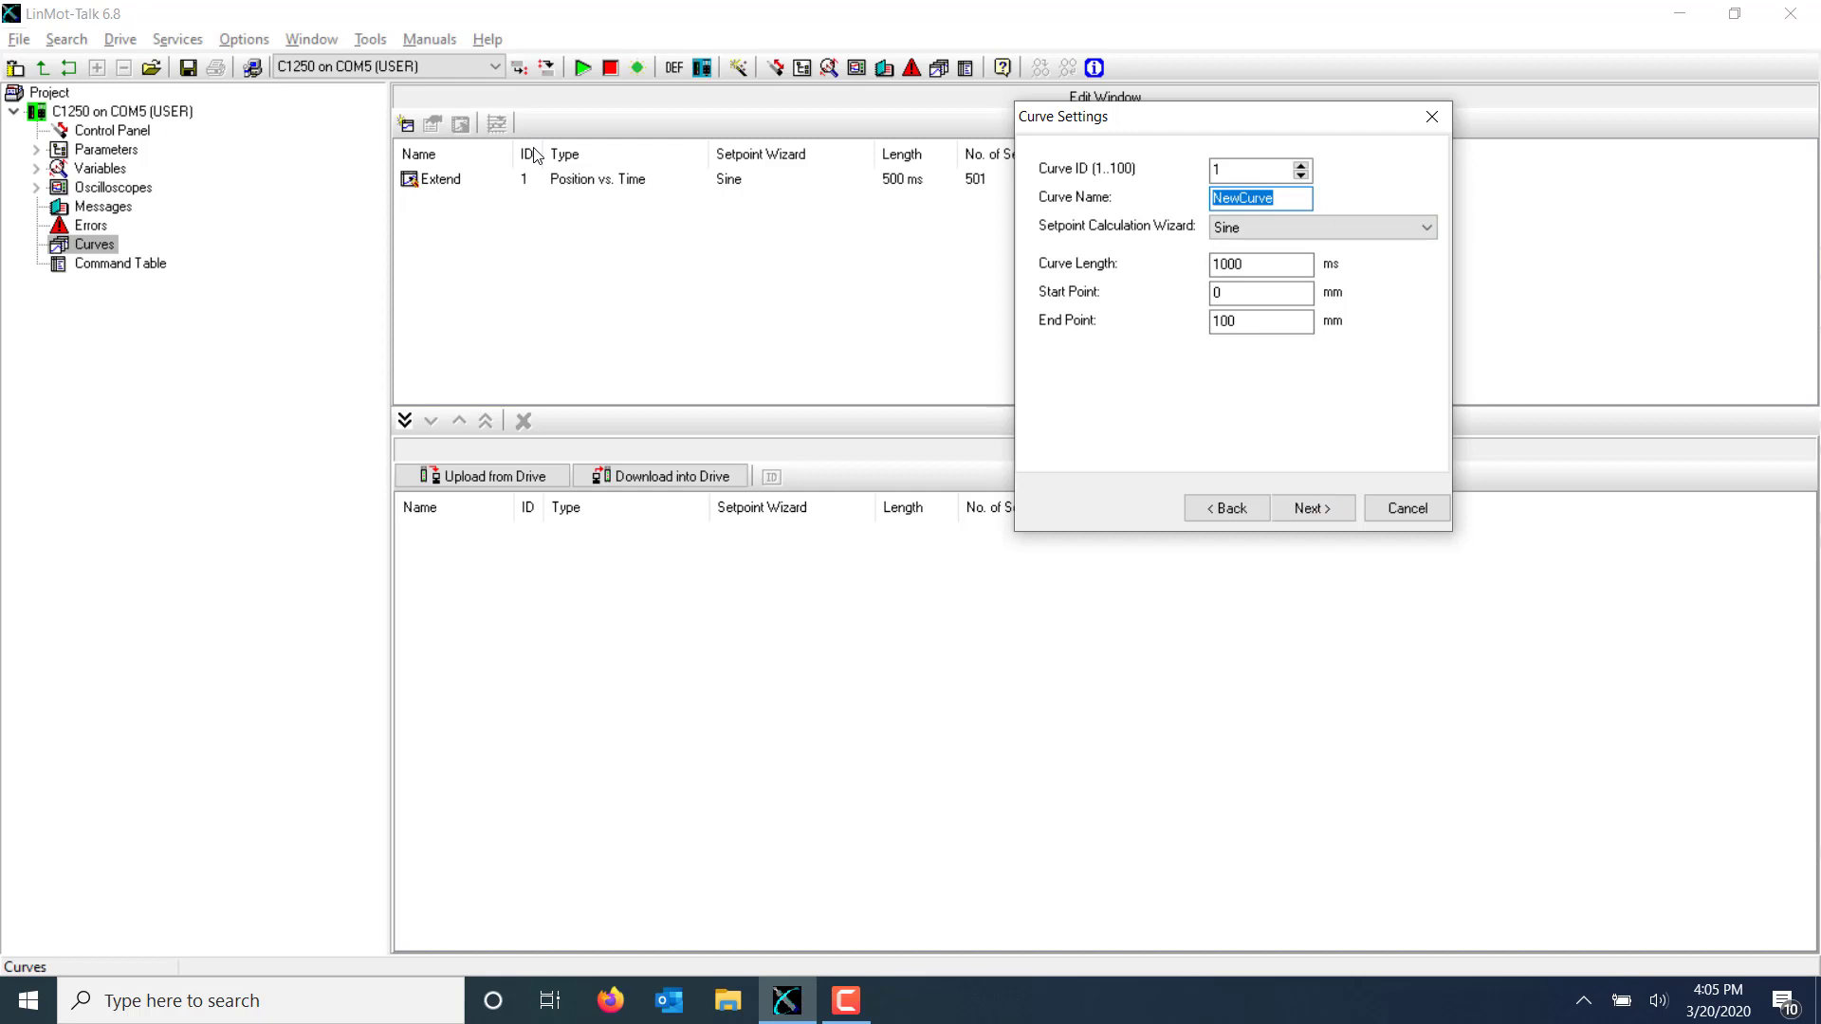
text(Retract)
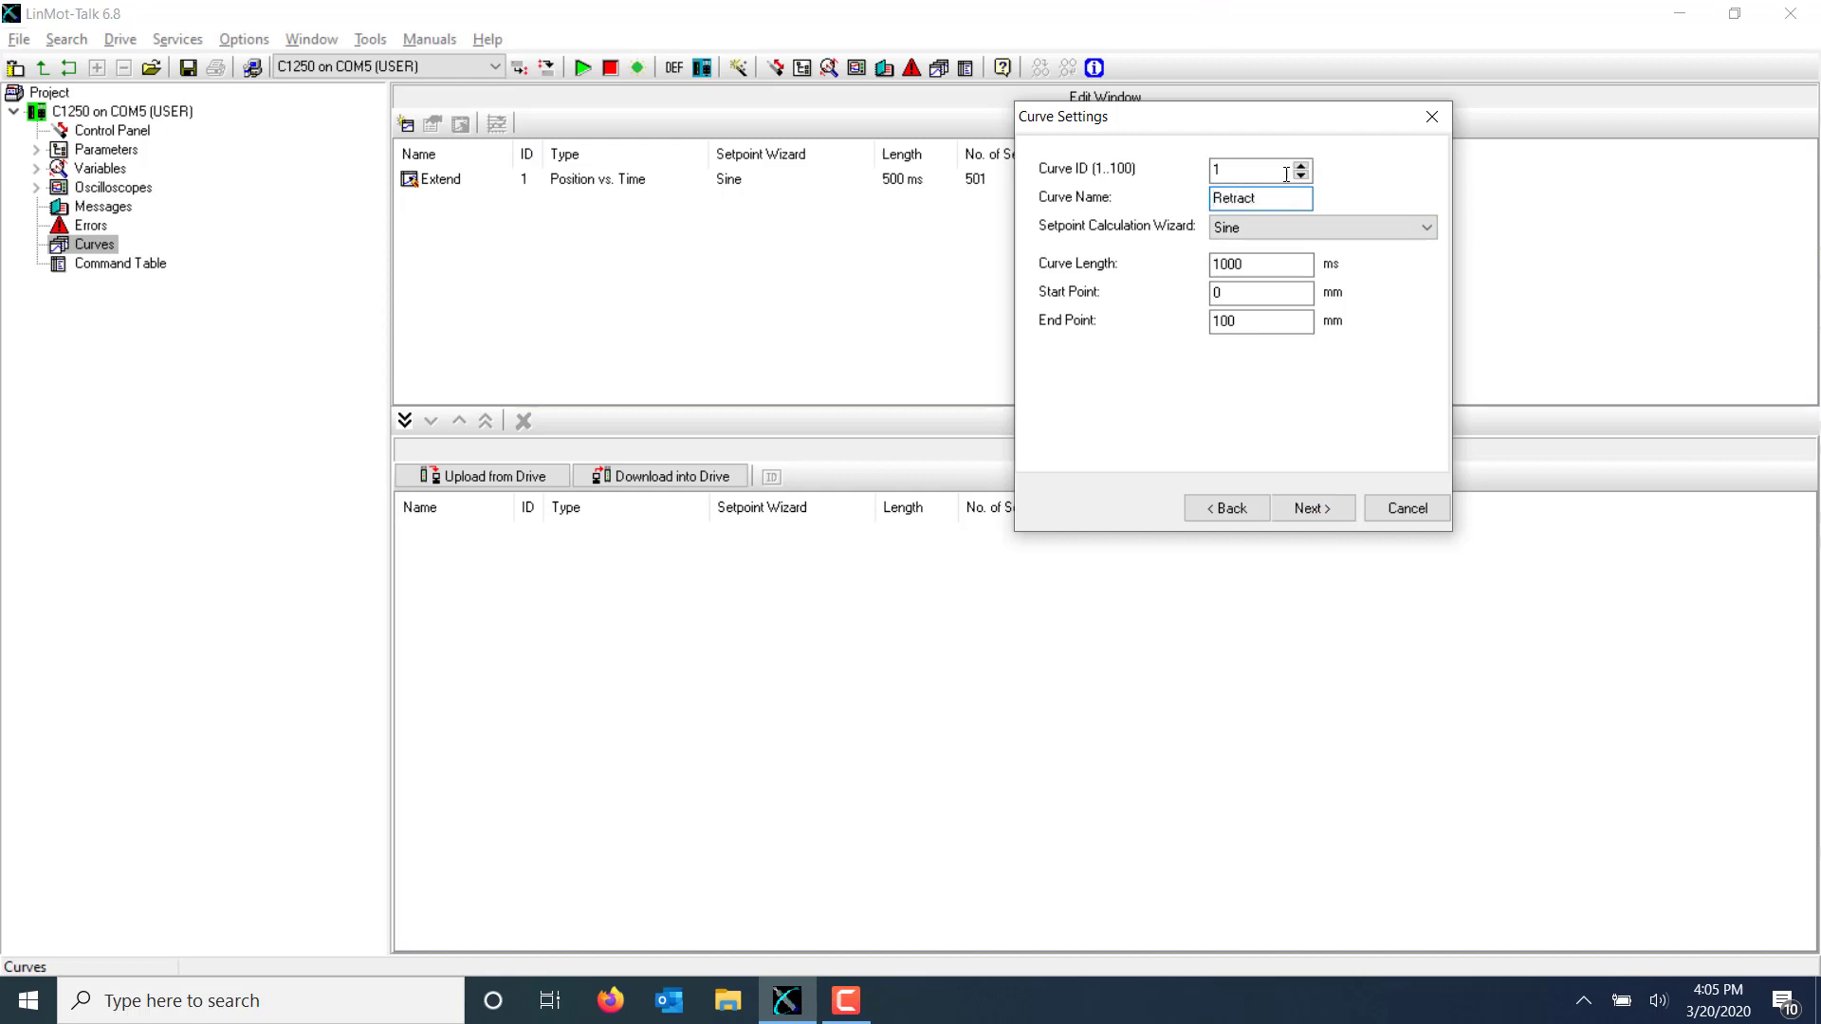
click(1302, 165)
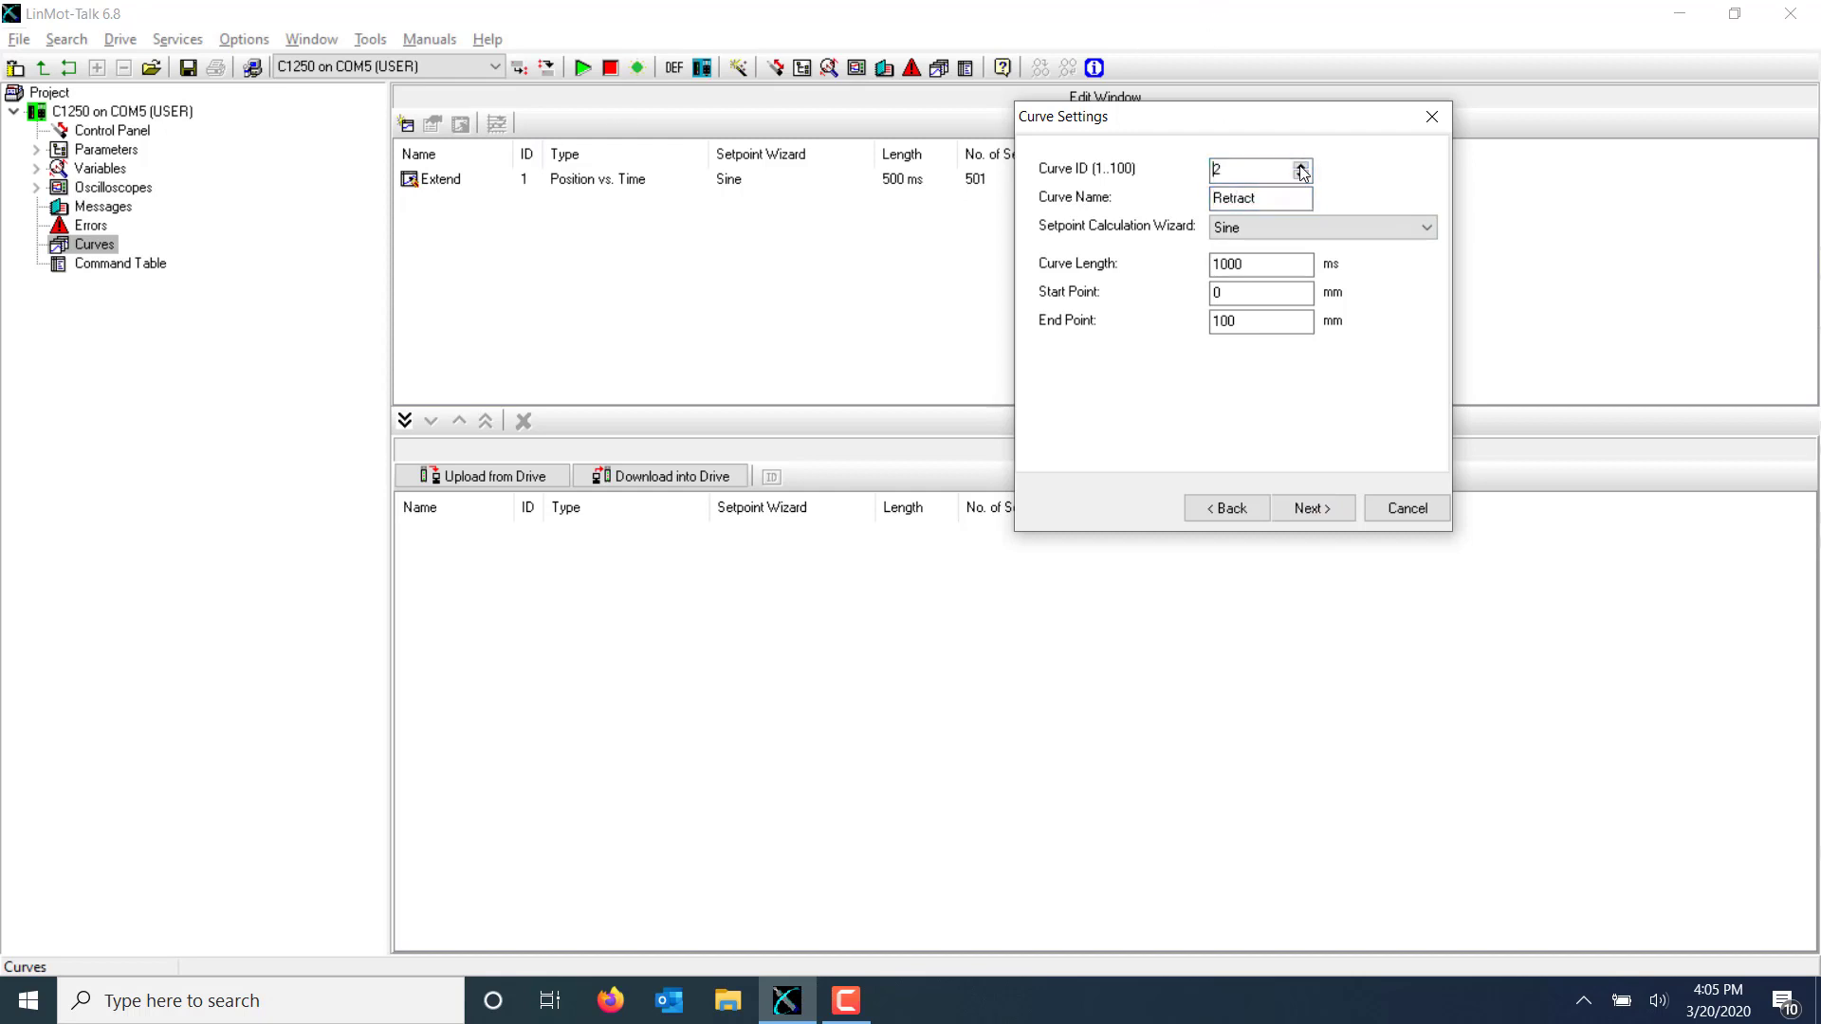
double_click(1311, 267)
text(500)
key(Tab)
text(100)
key(Tab)
text(0)
click(1317, 518)
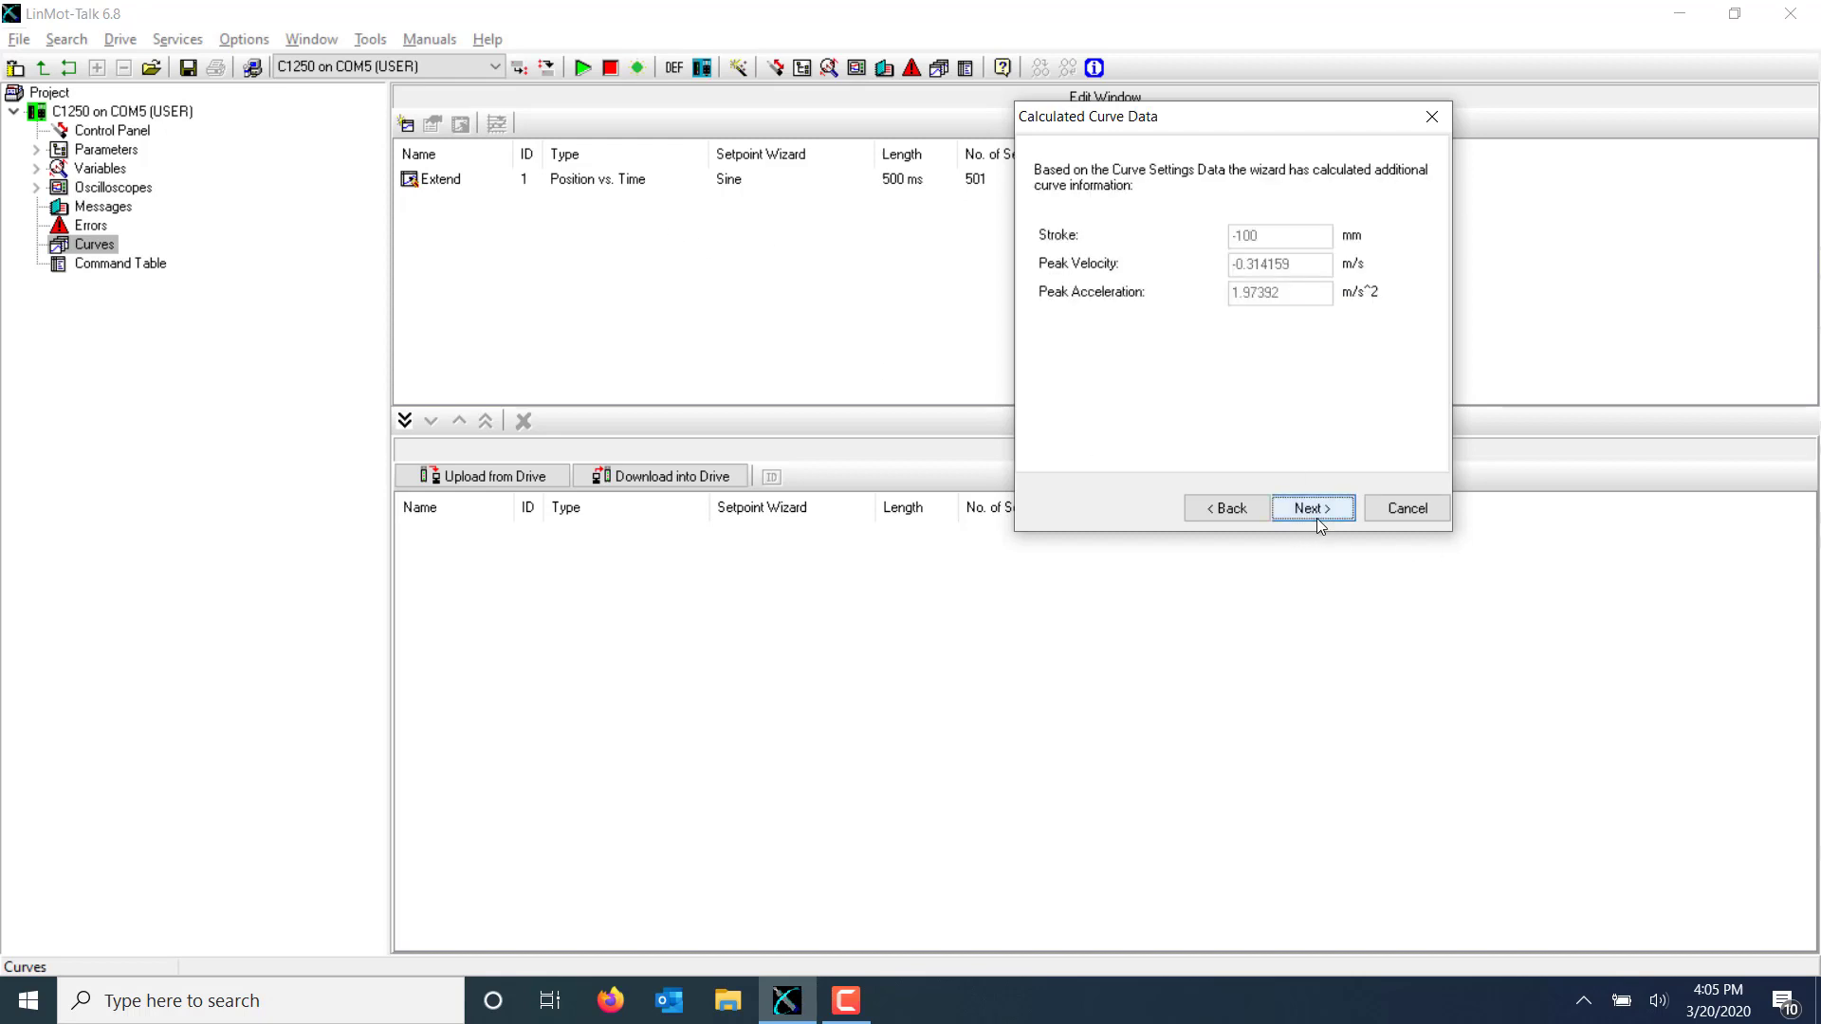
click(1317, 518)
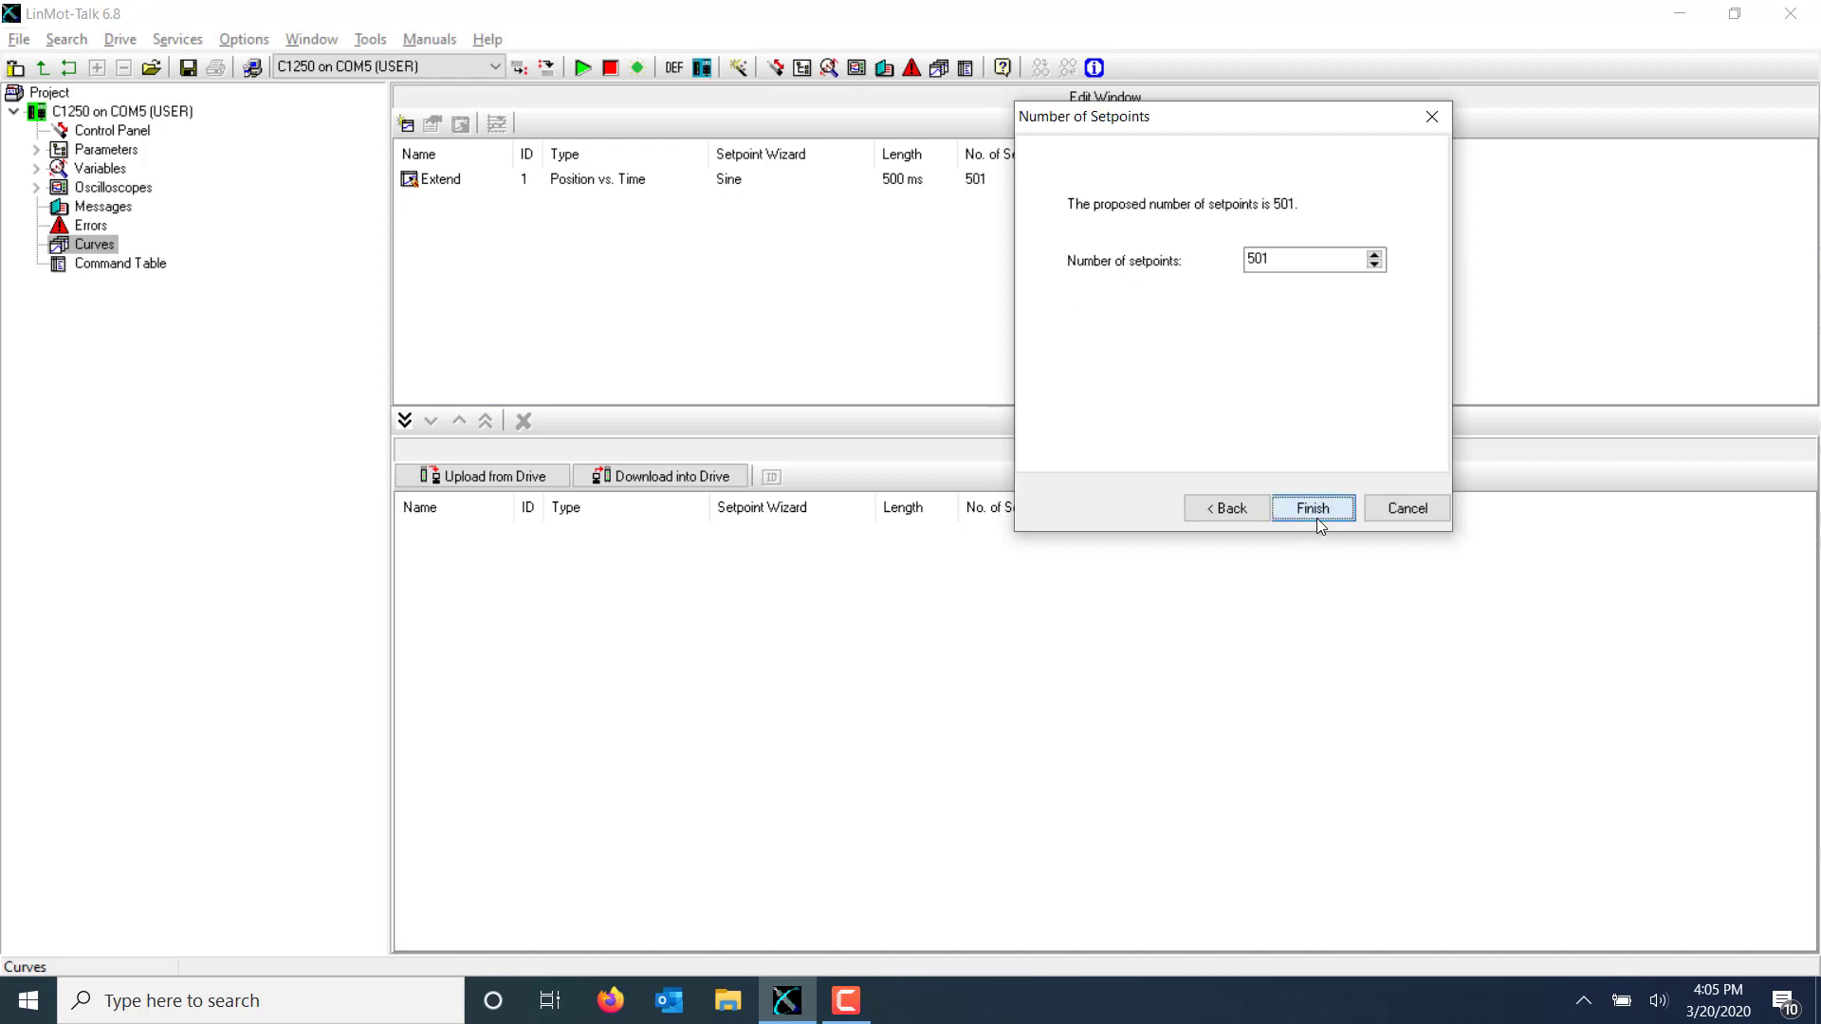
click(1316, 518)
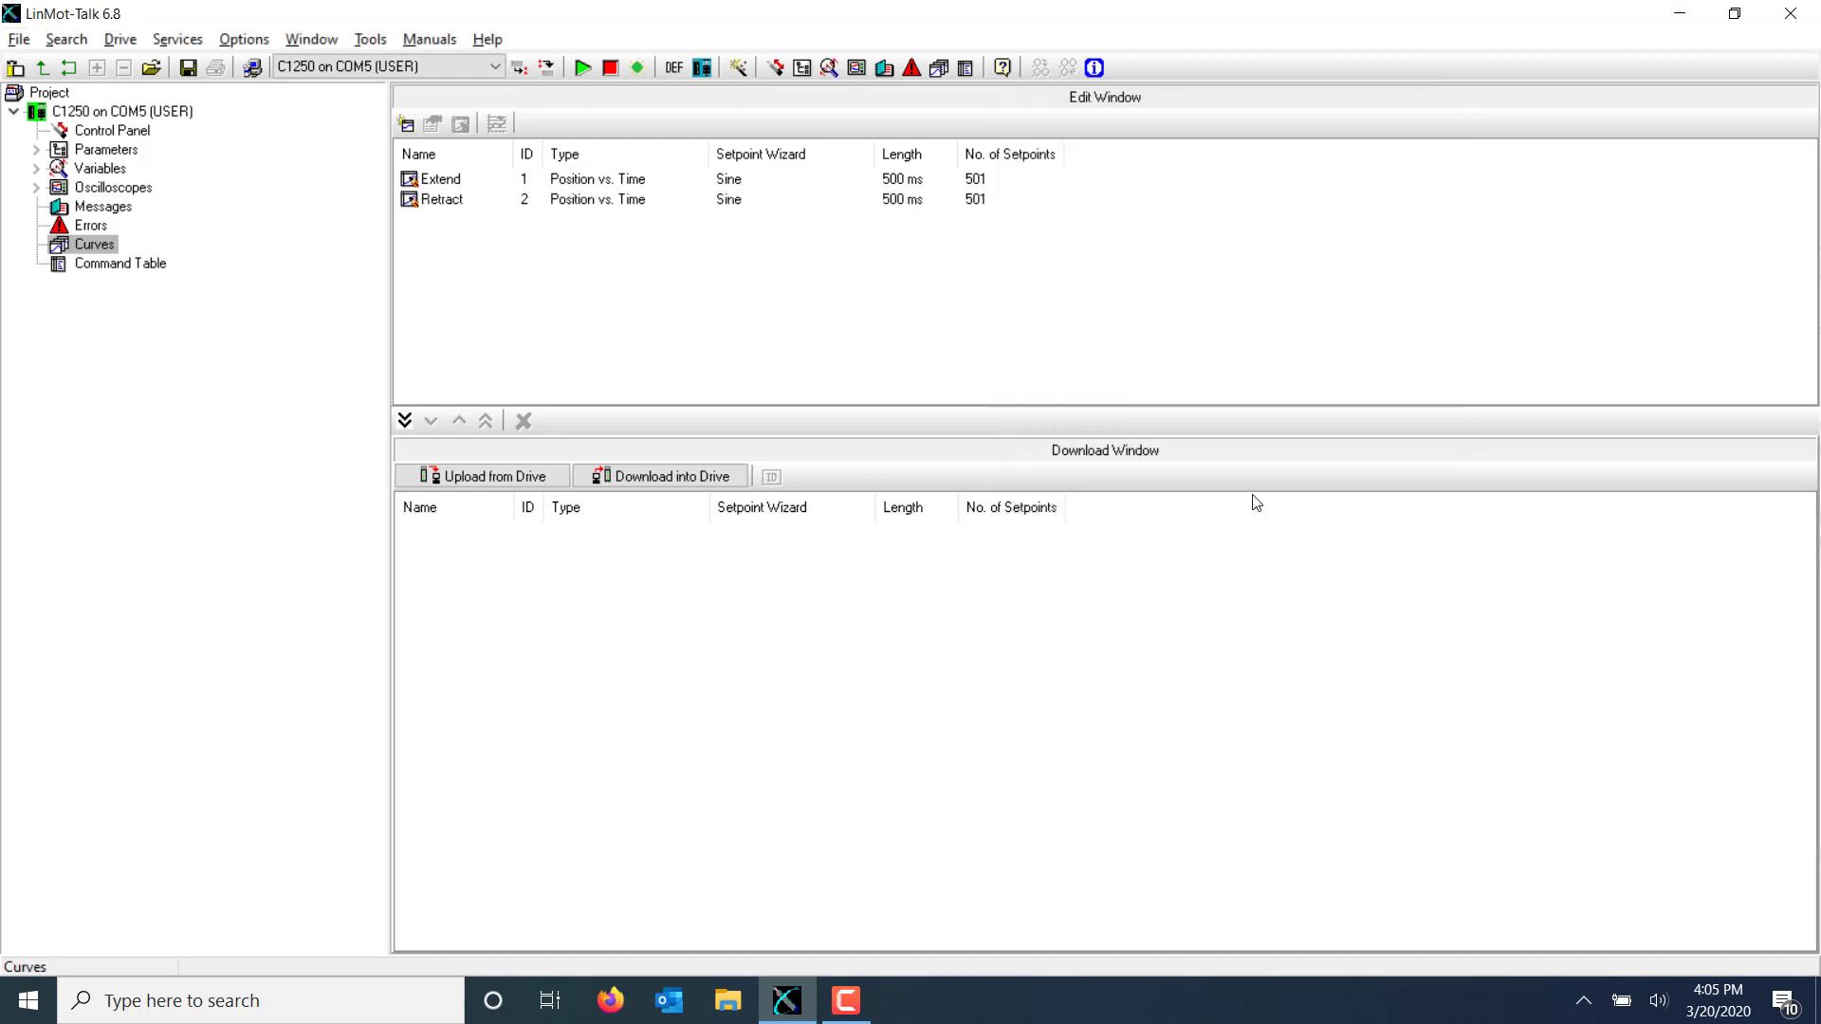
Plot the Extend and Retract curves to check their shapes
double_click(503, 180)
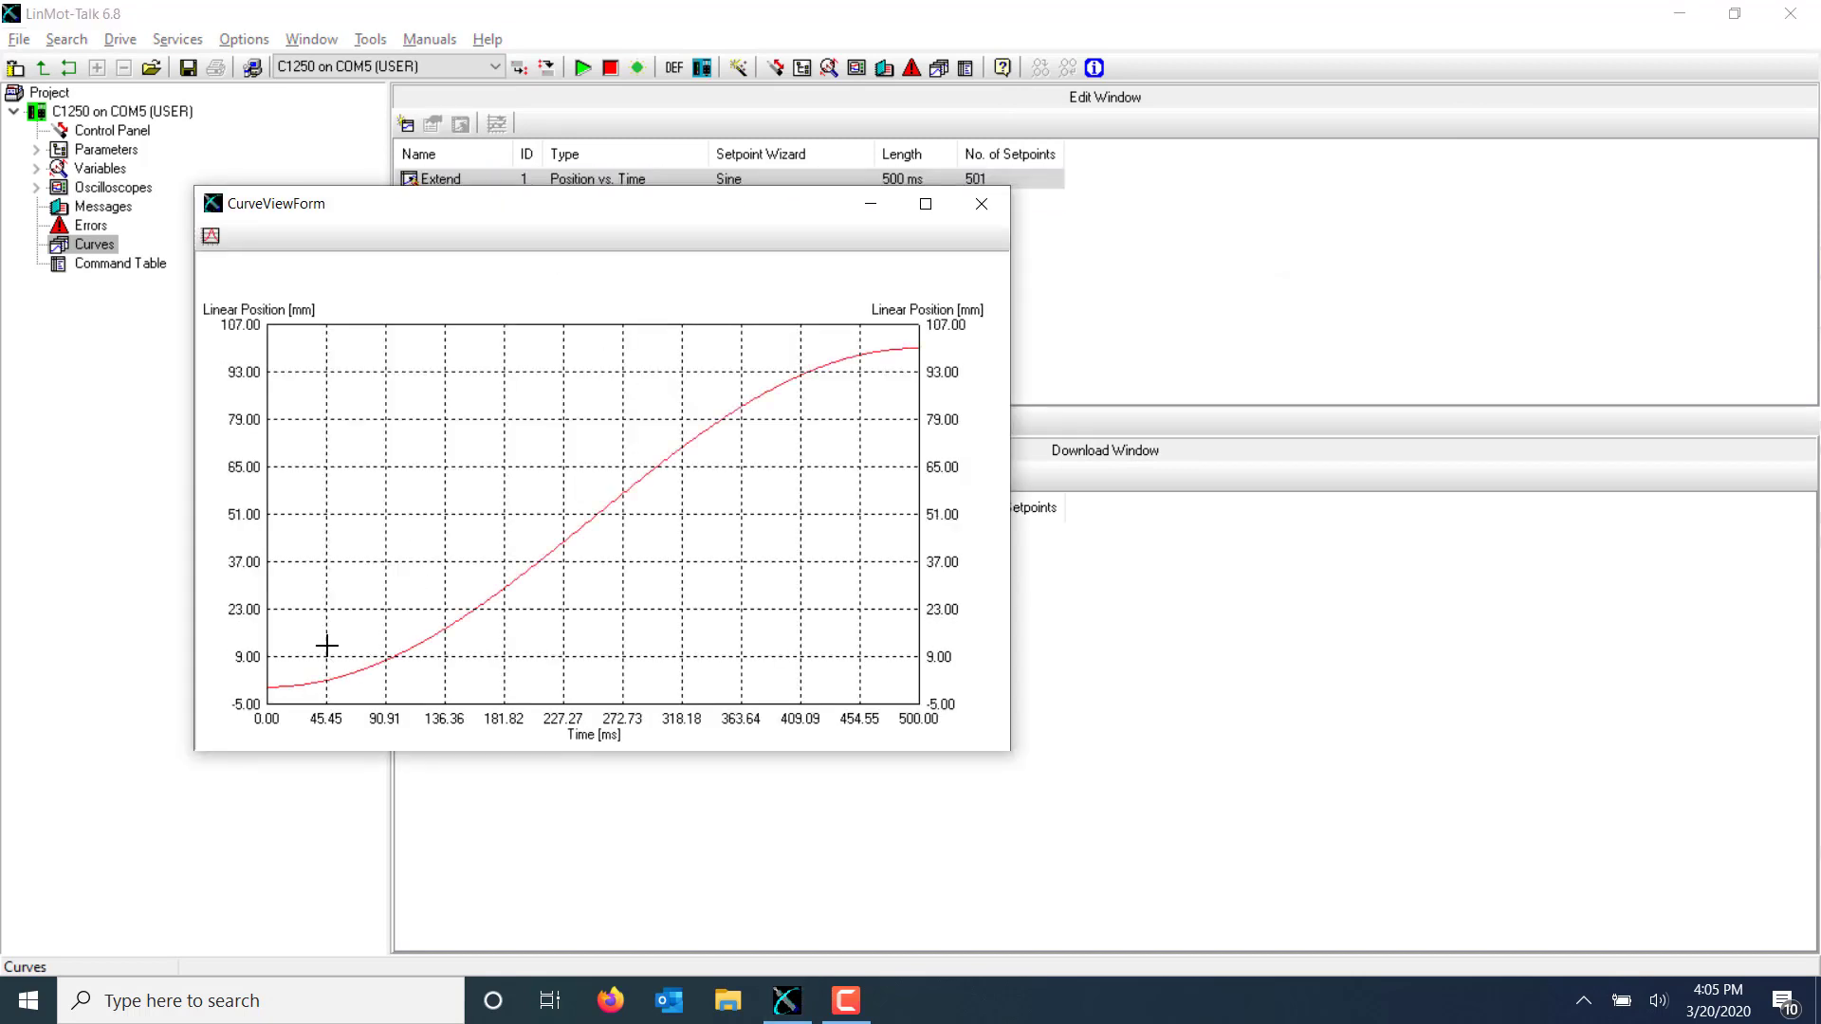
click(981, 208)
double_click(557, 197)
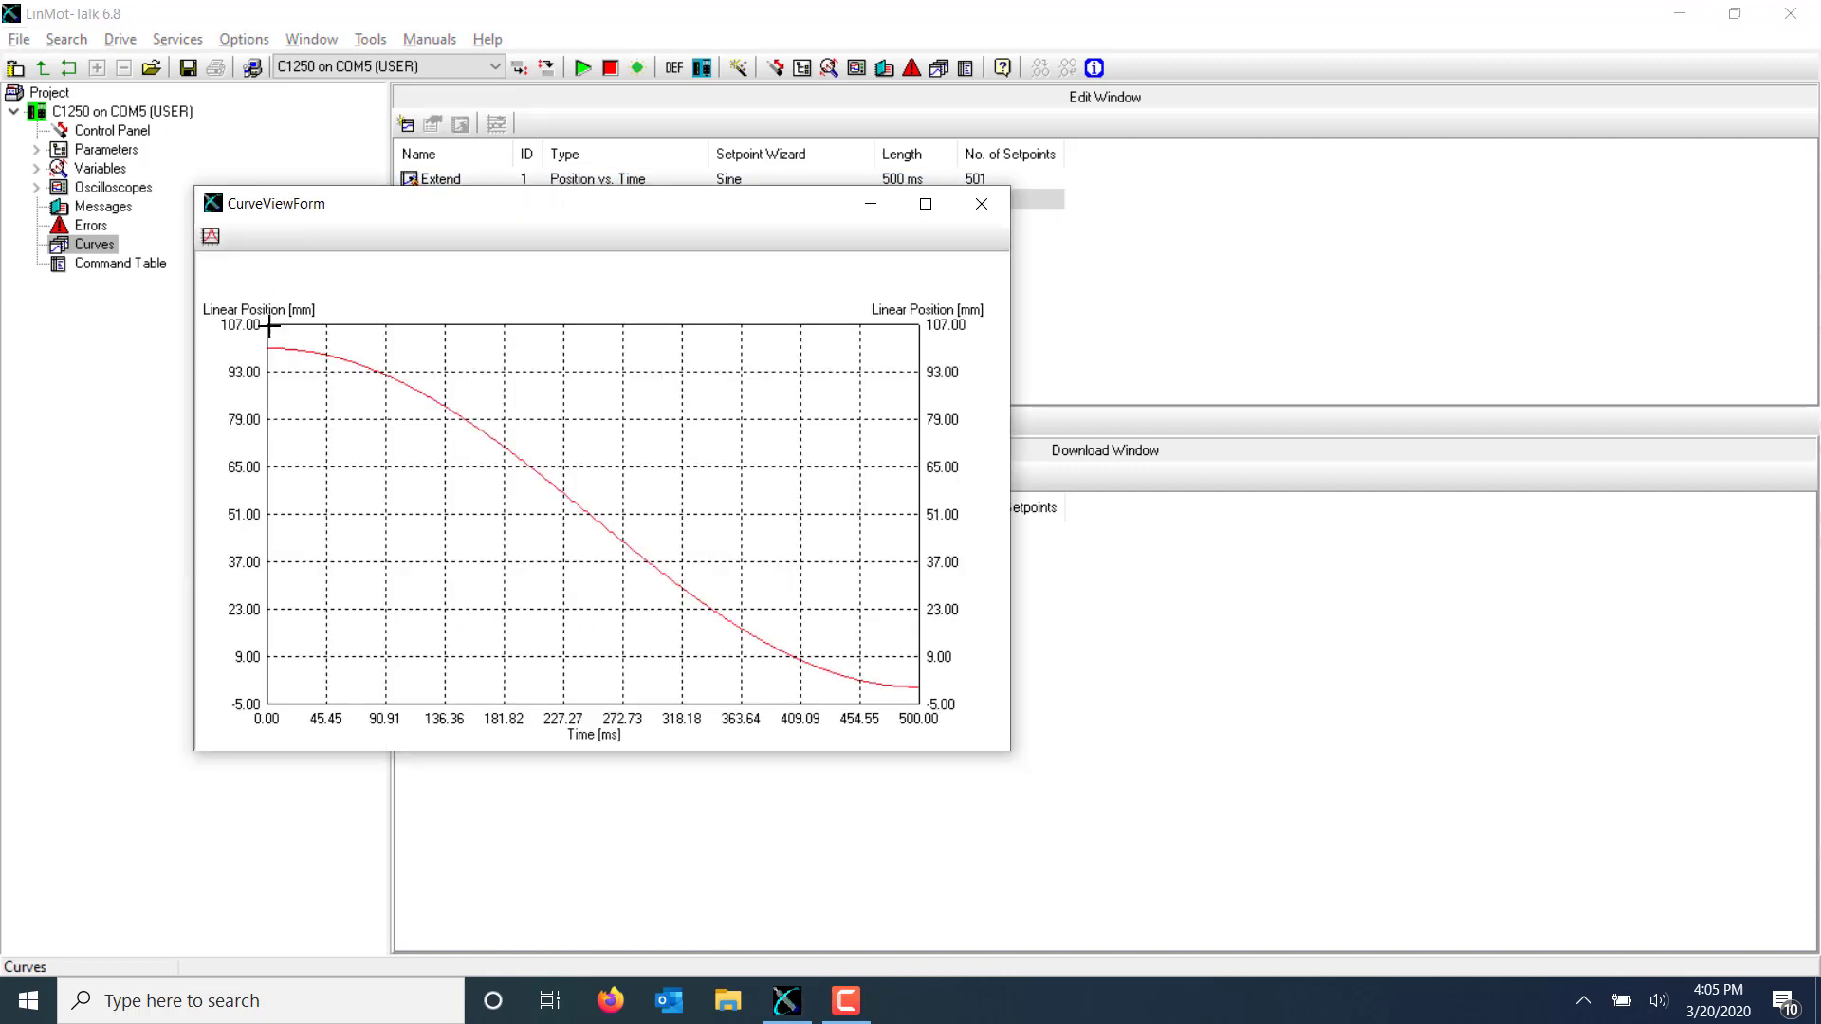
click(996, 215)
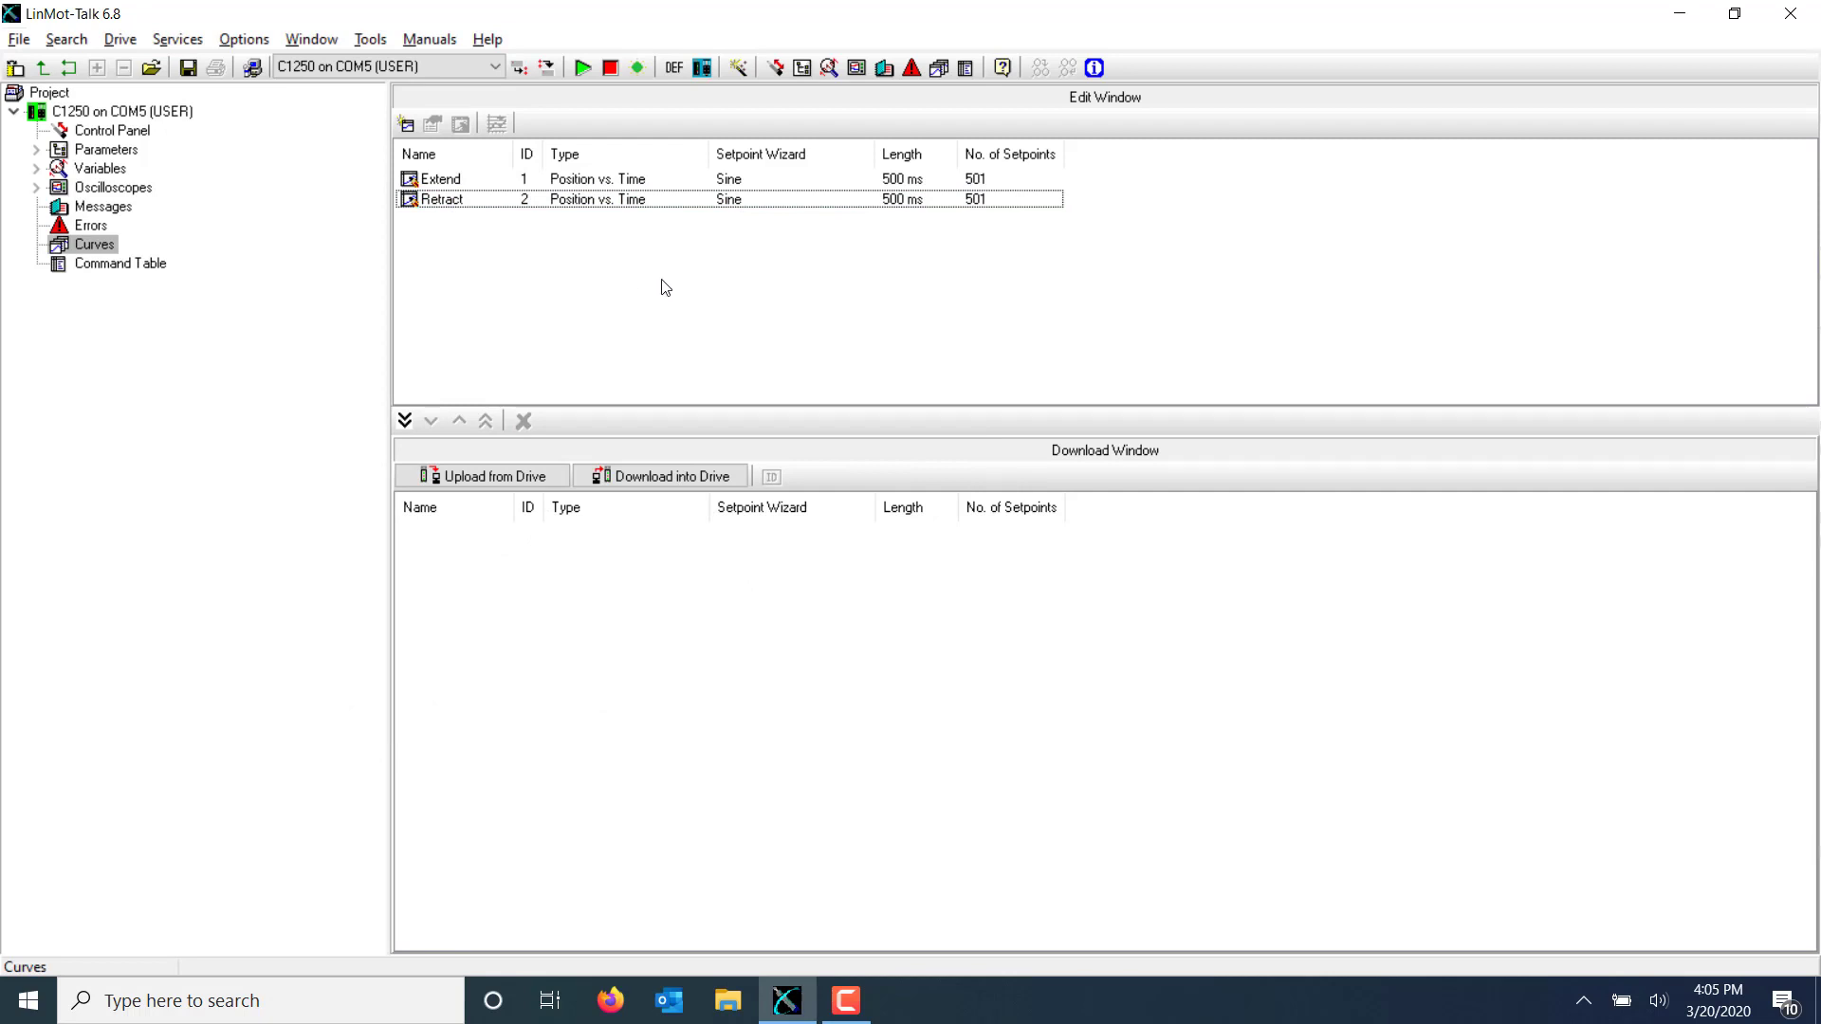
Join Extend and Retract into a new curve ExtendAndRetract with ID 3
drag(658, 281, 499, 144)
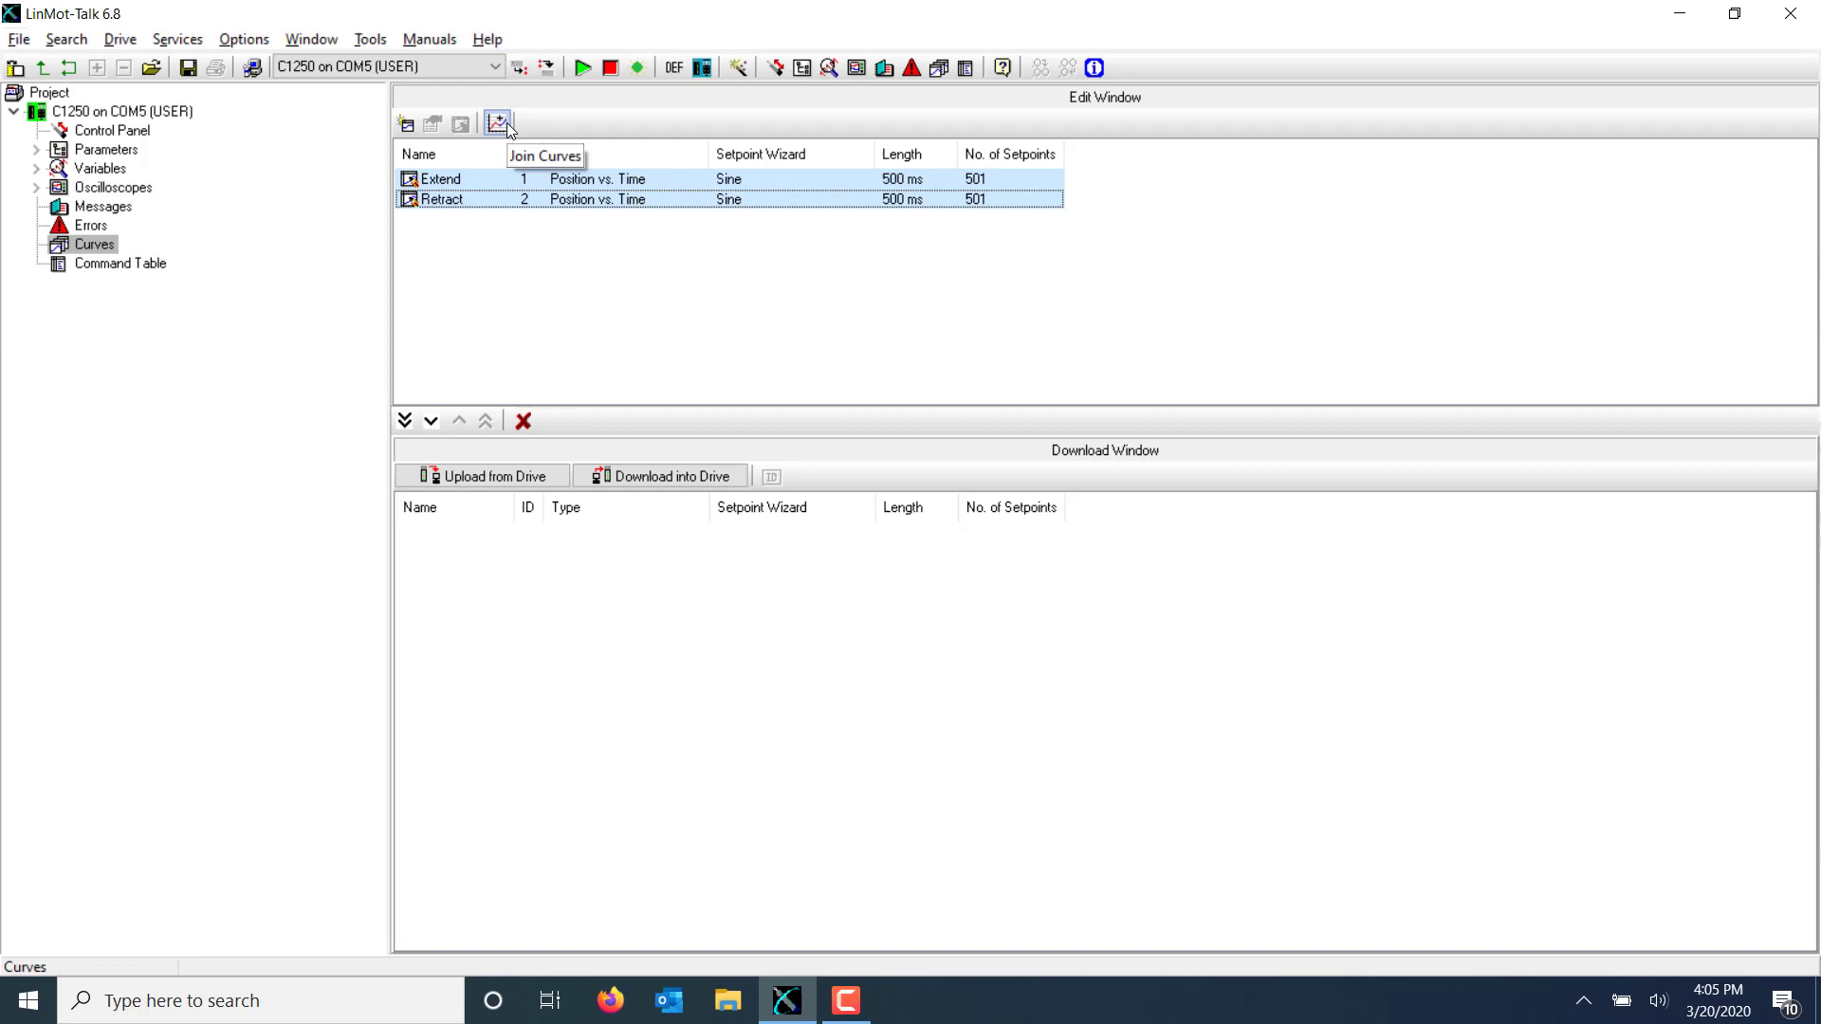
click(498, 123)
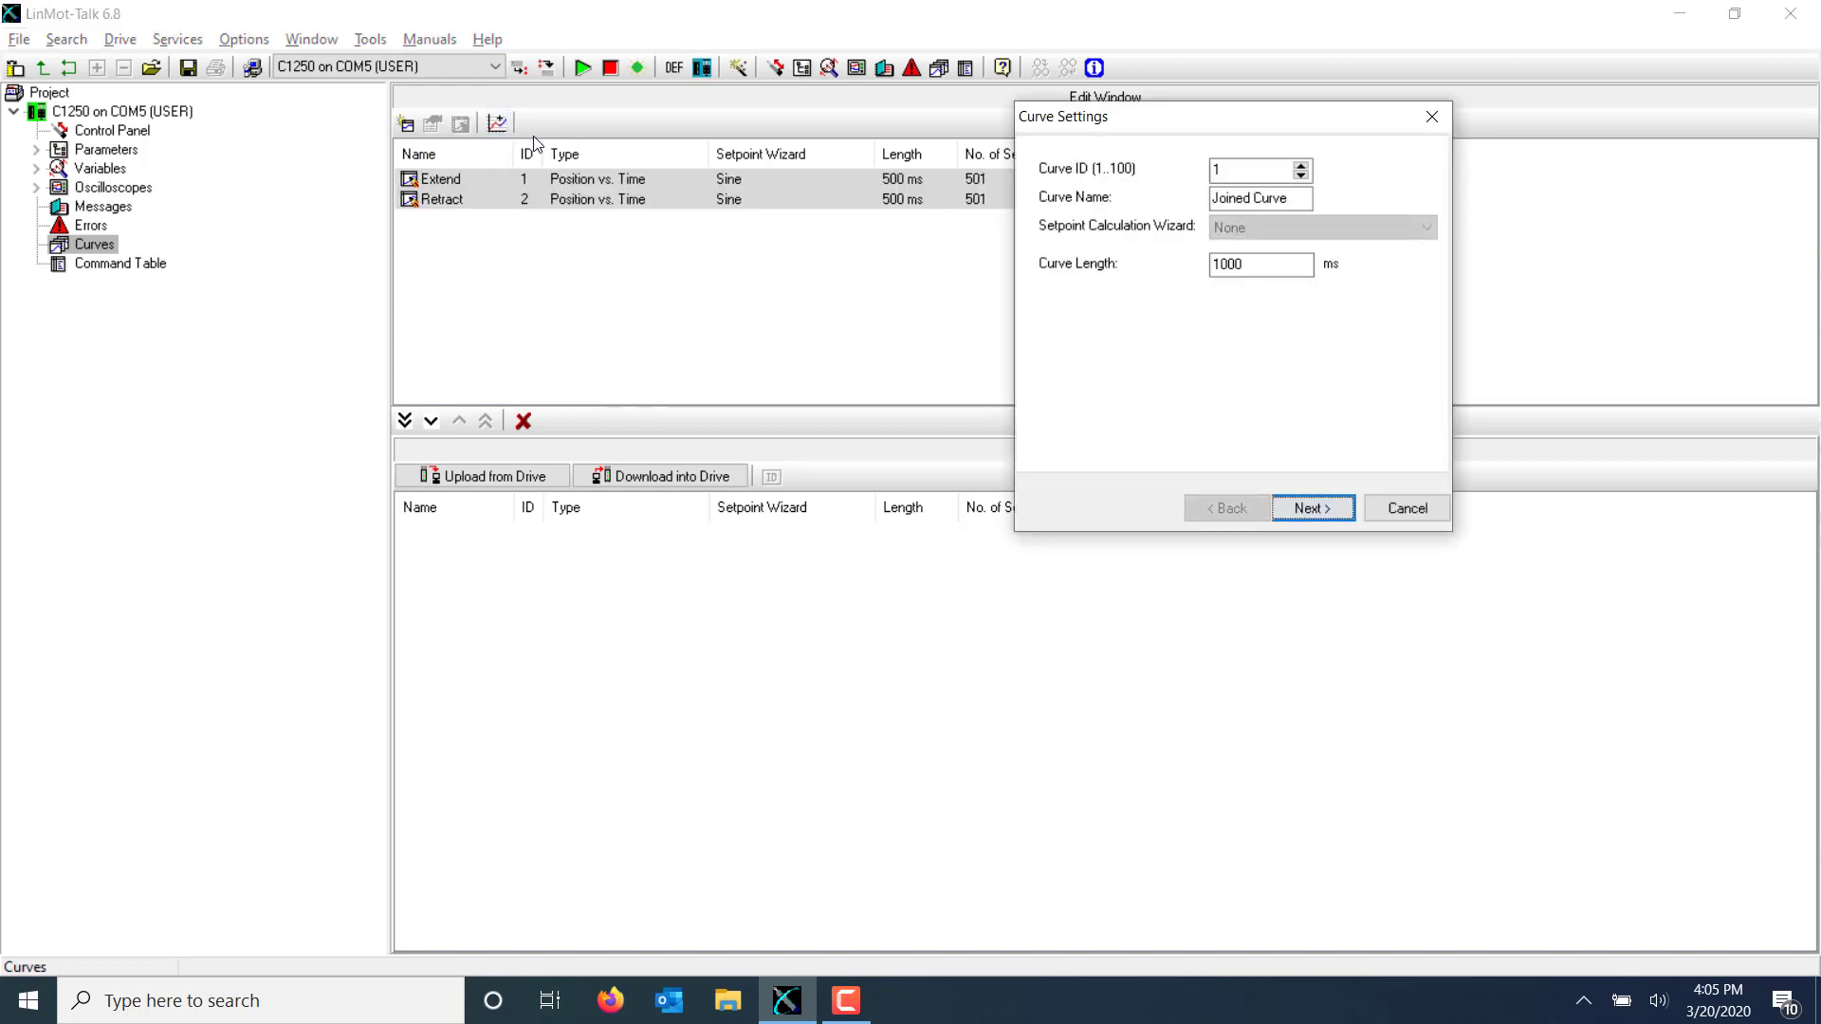
double_click(1270, 176)
text(3)
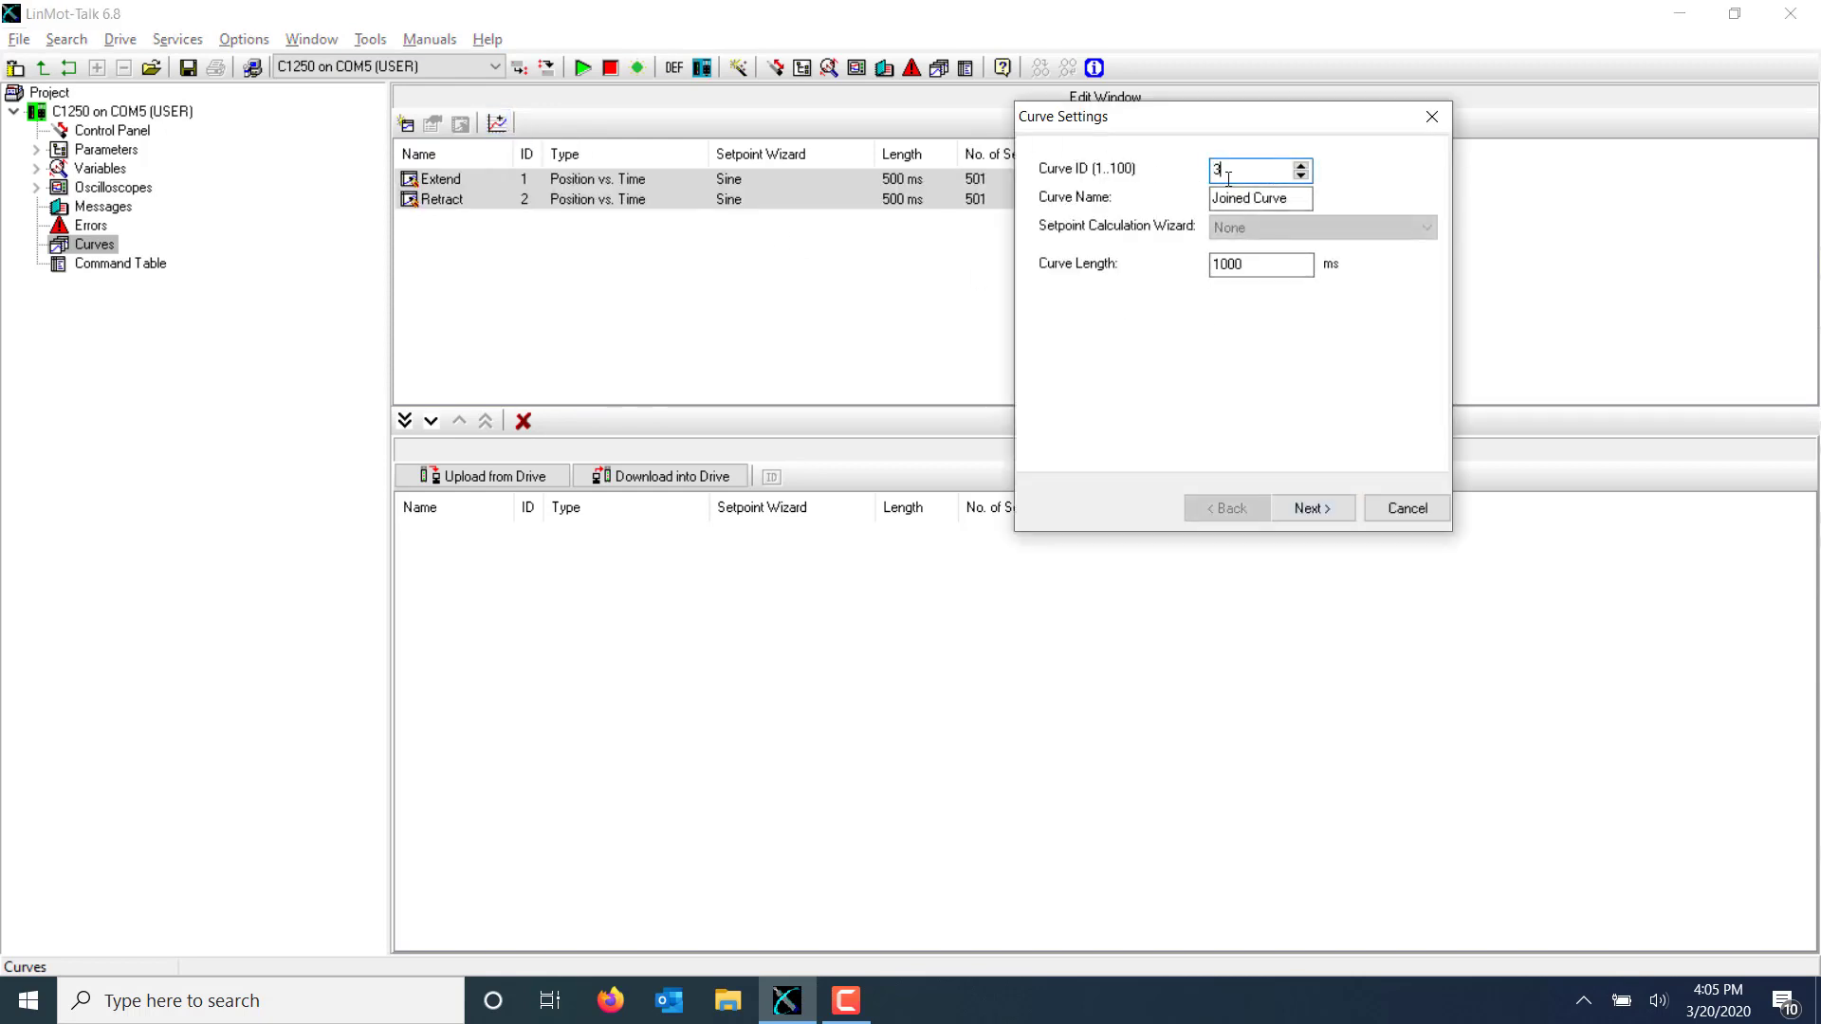
key(Tab)
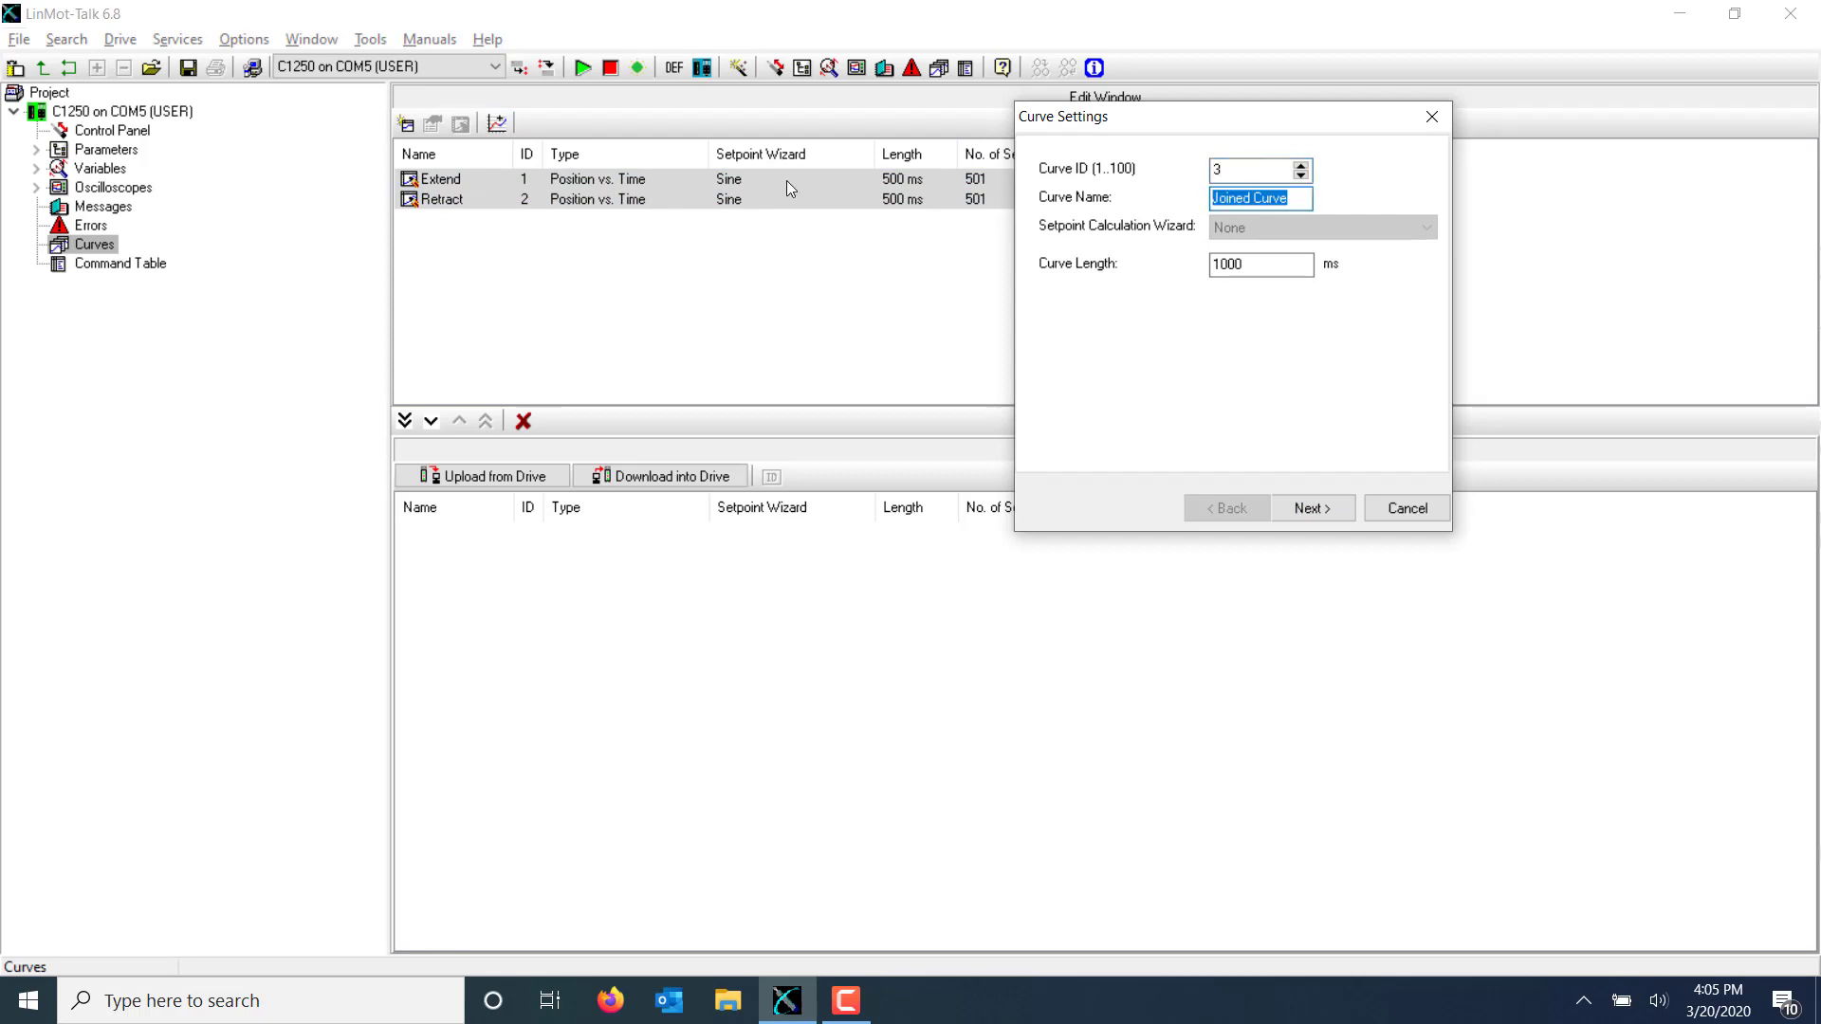
text(Extend)
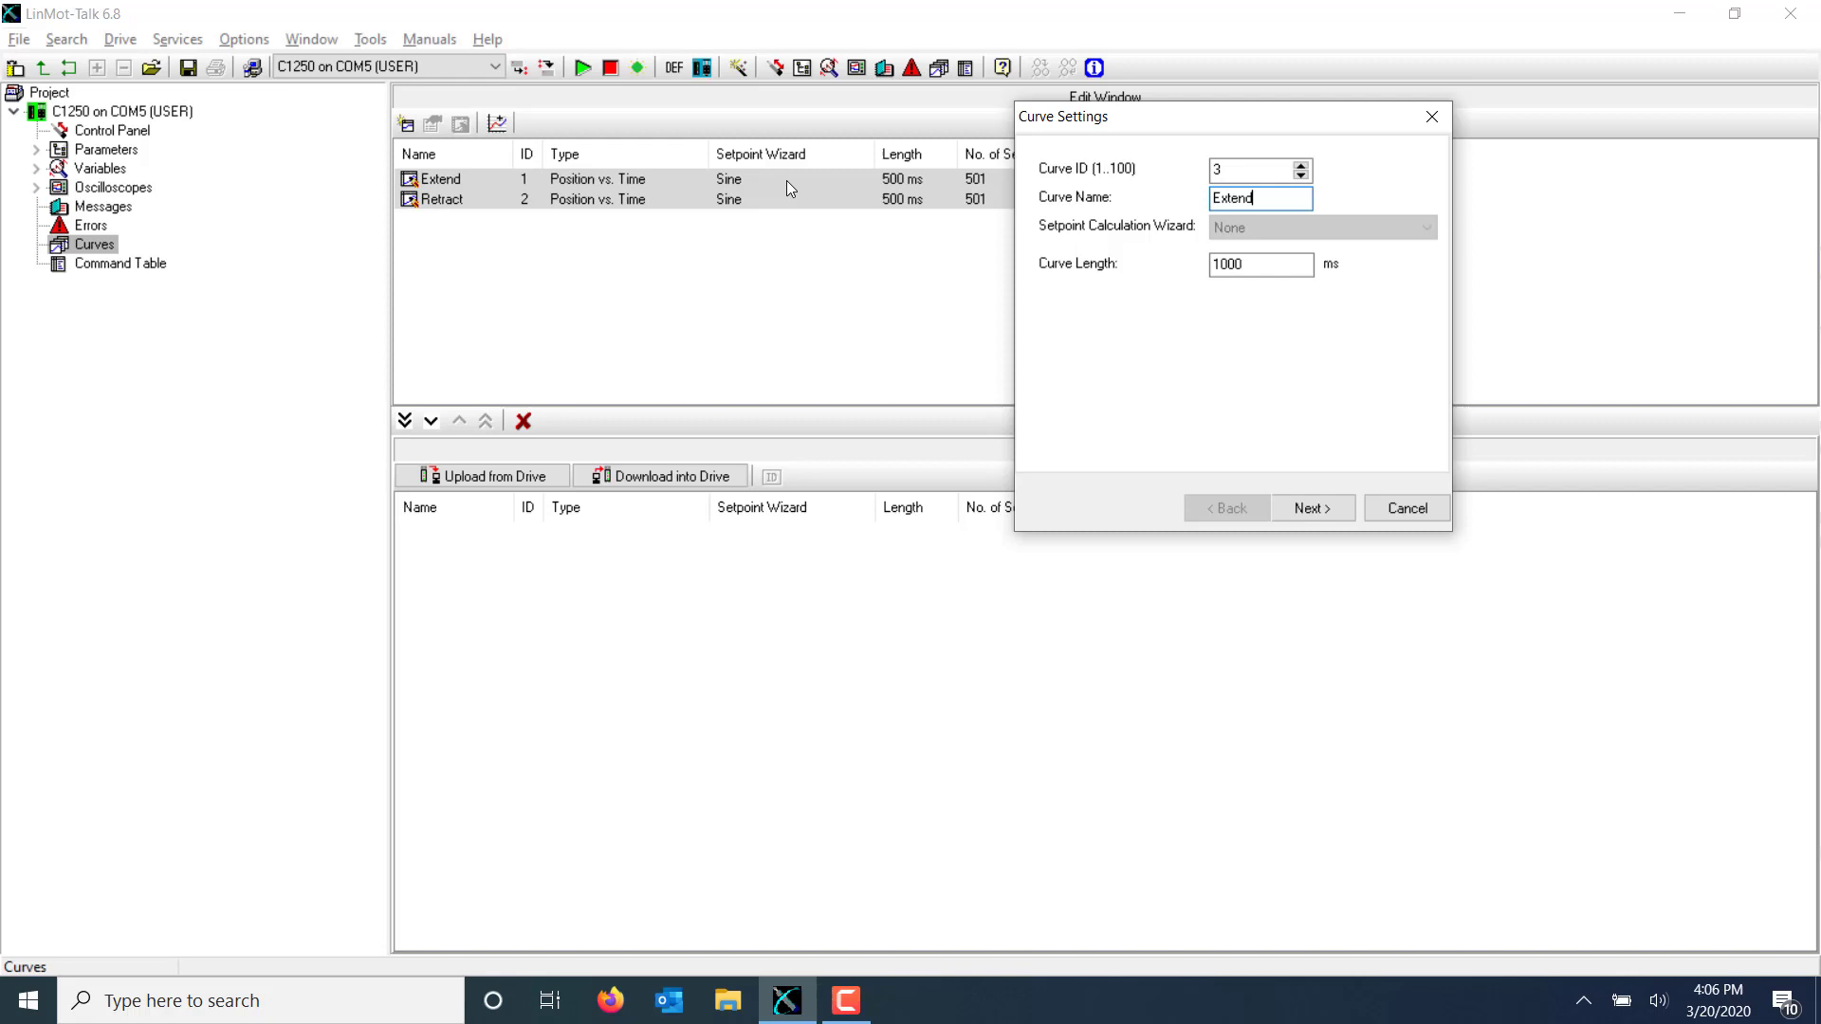
text(AndRetract)
click(1351, 509)
click(1350, 512)
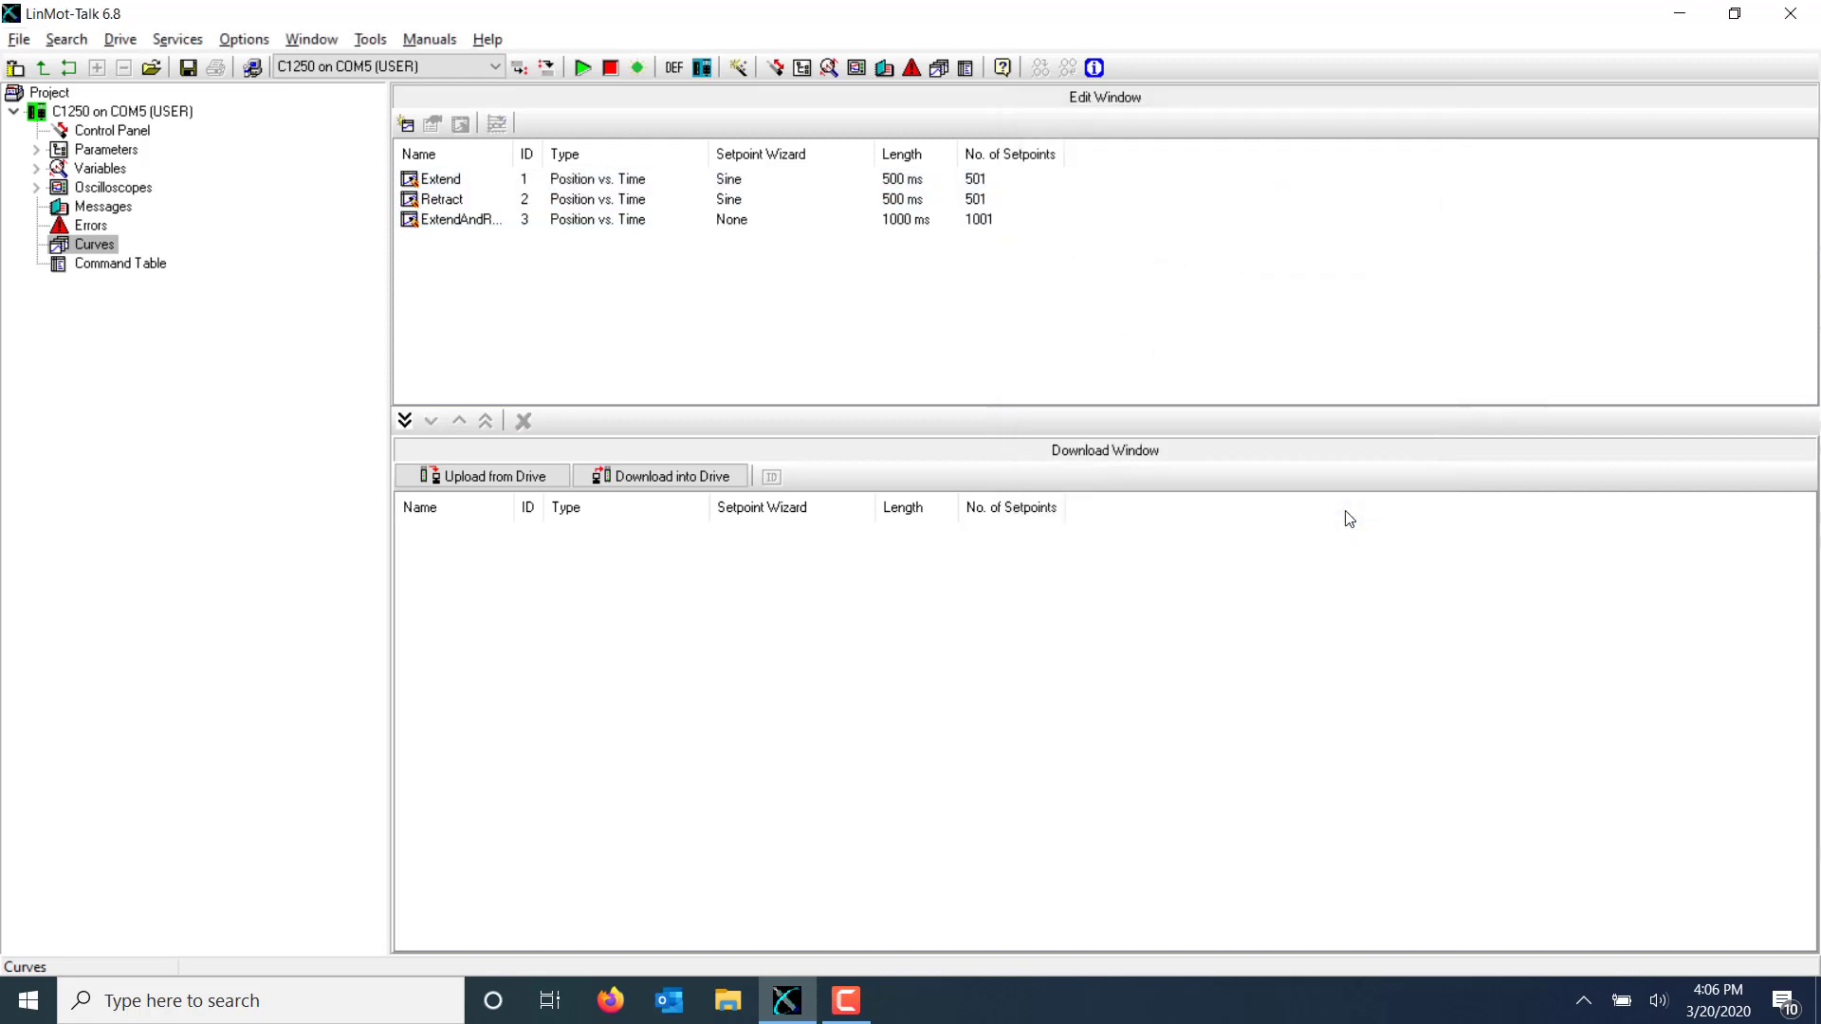
Plot ExtendAndRetract and review its properties without changing anything
double_click(521, 226)
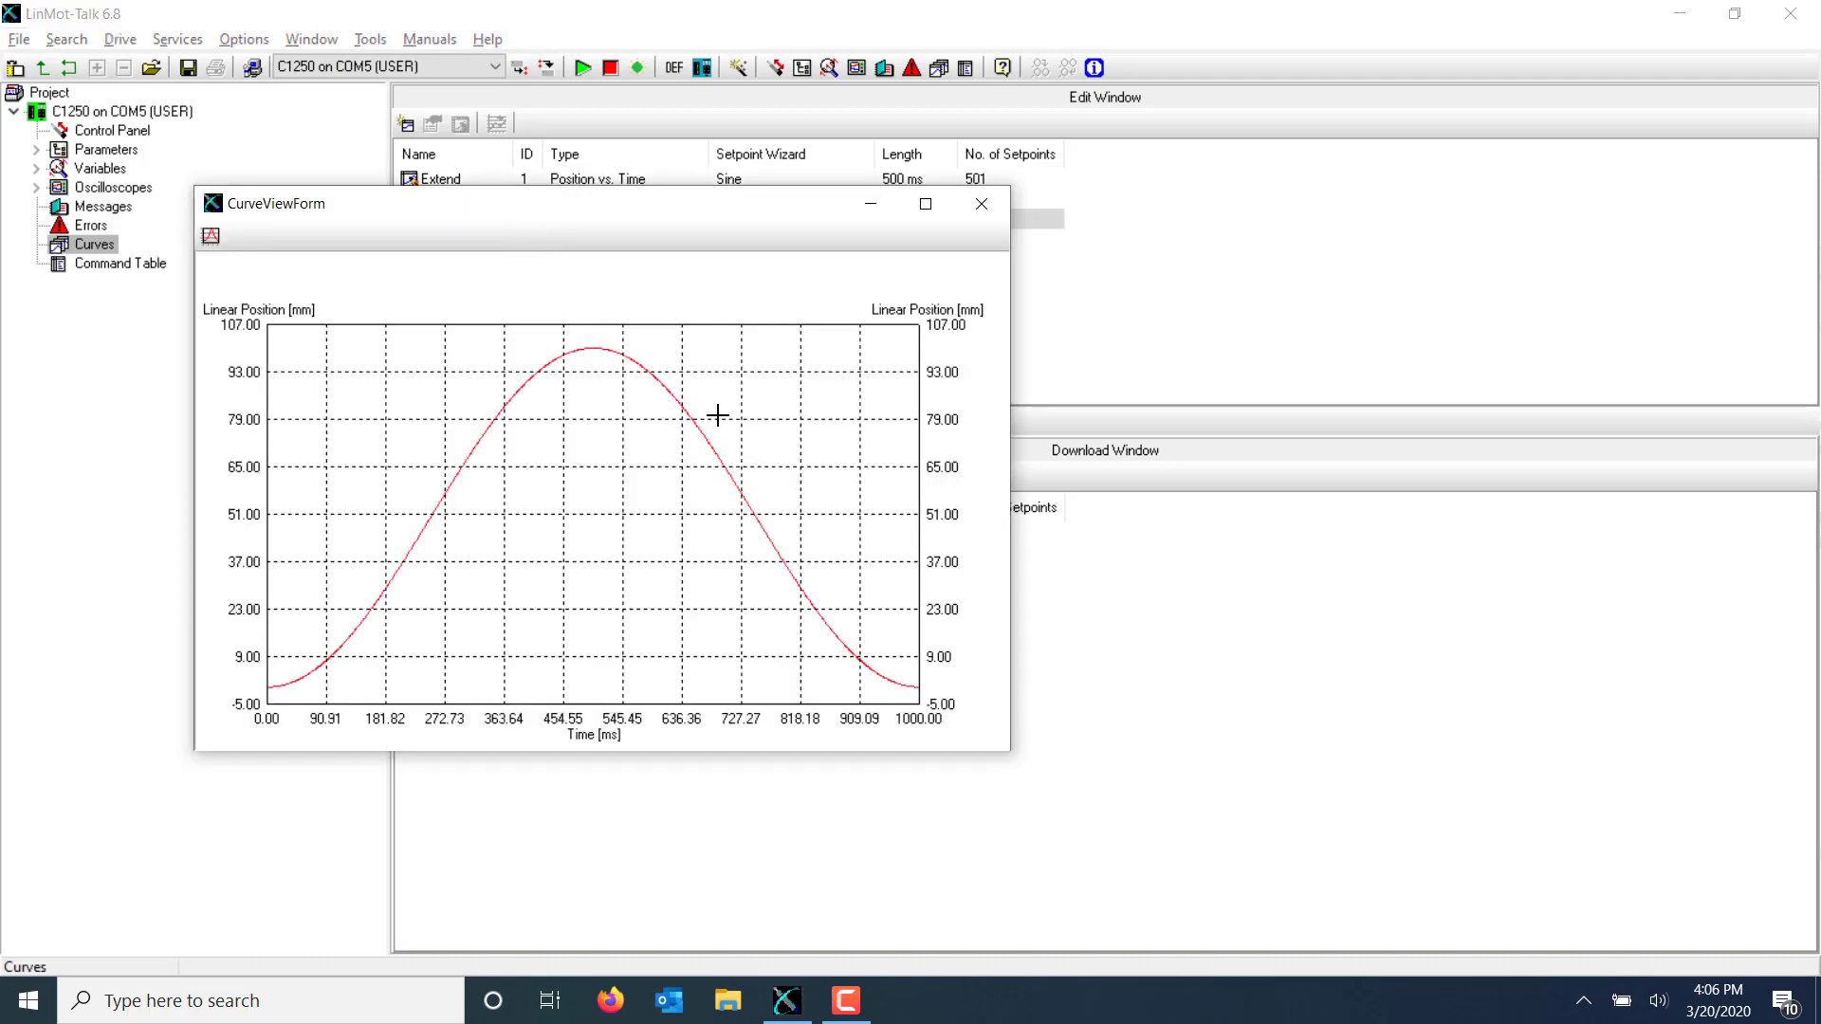
click(983, 203)
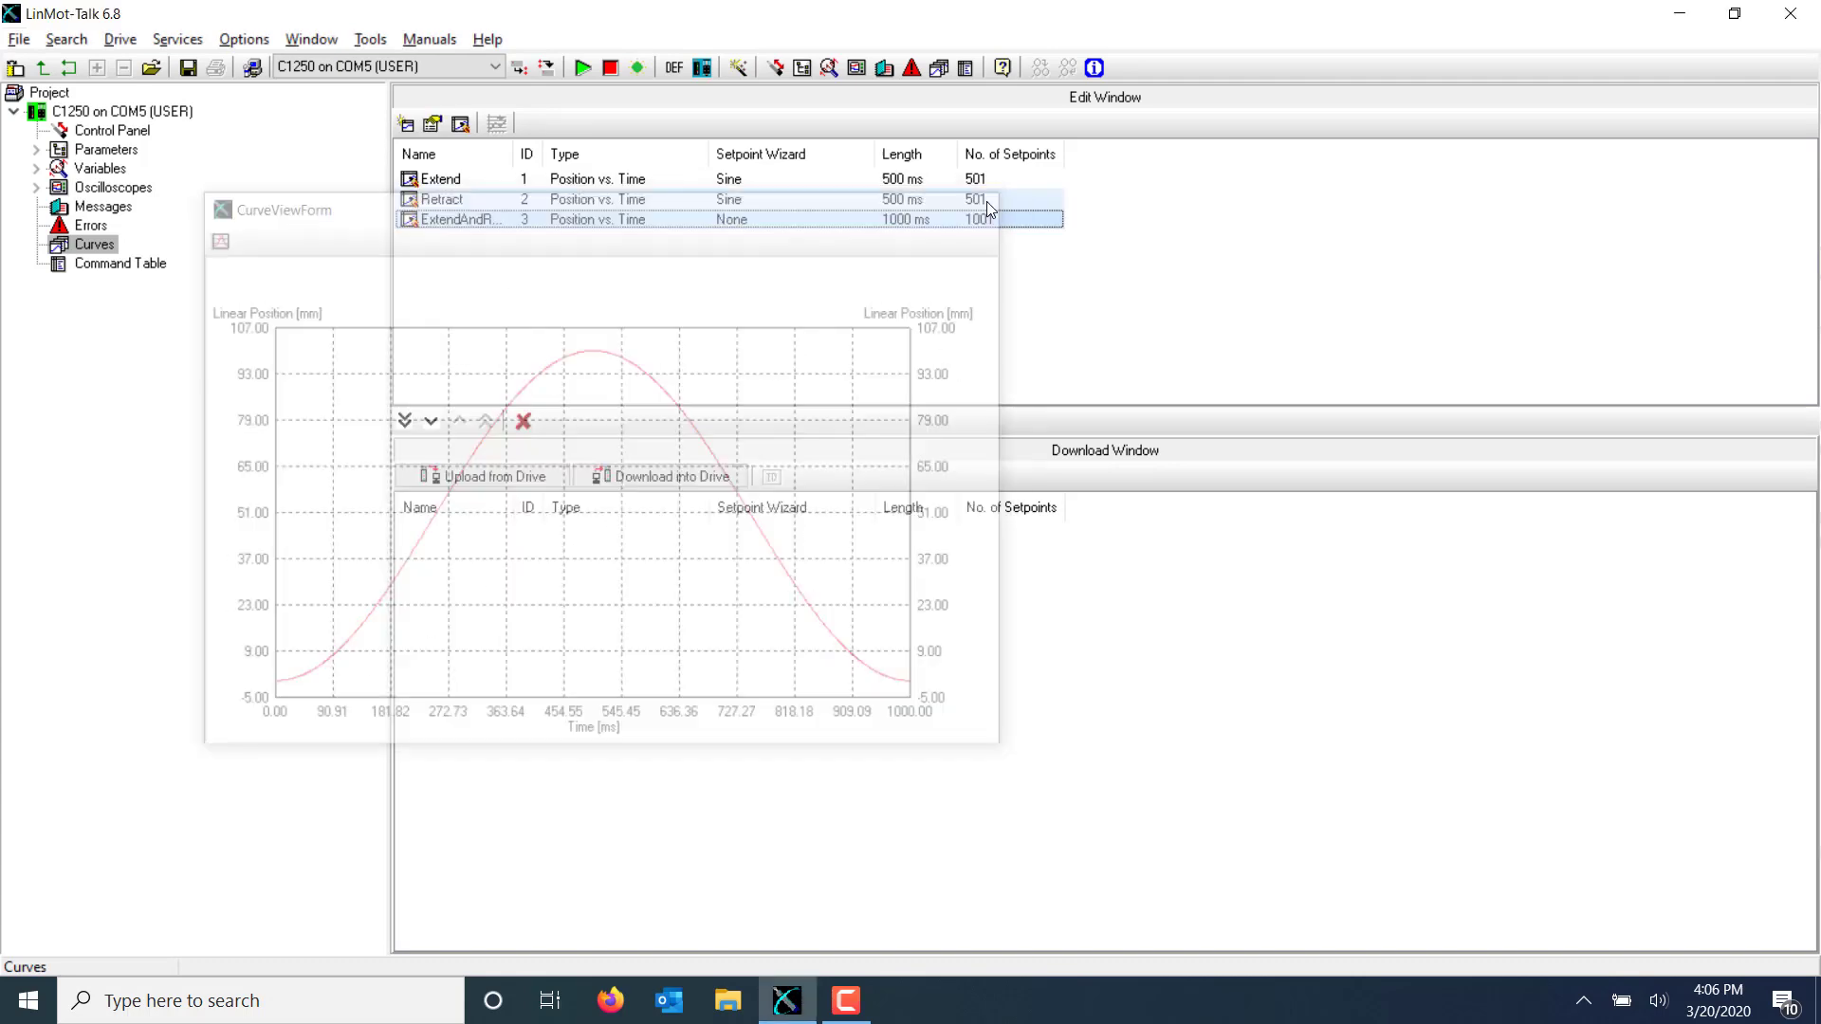
right_click(593, 224)
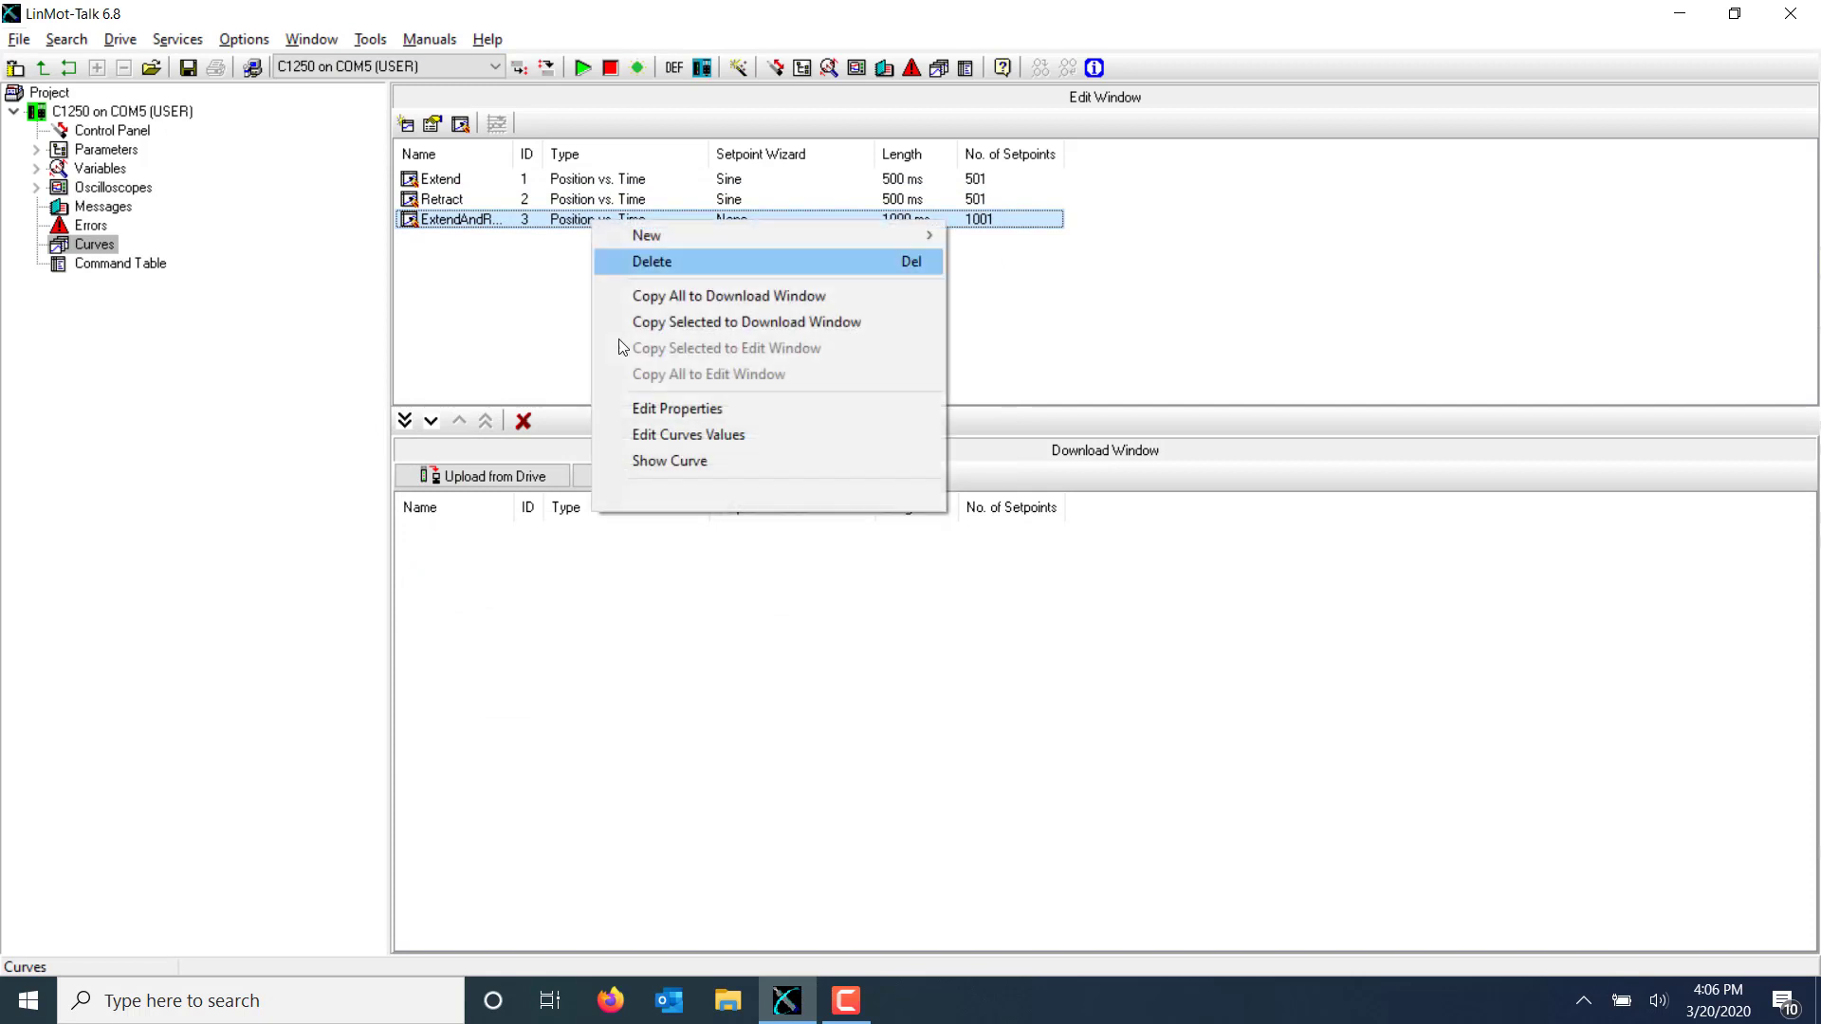
click(649, 412)
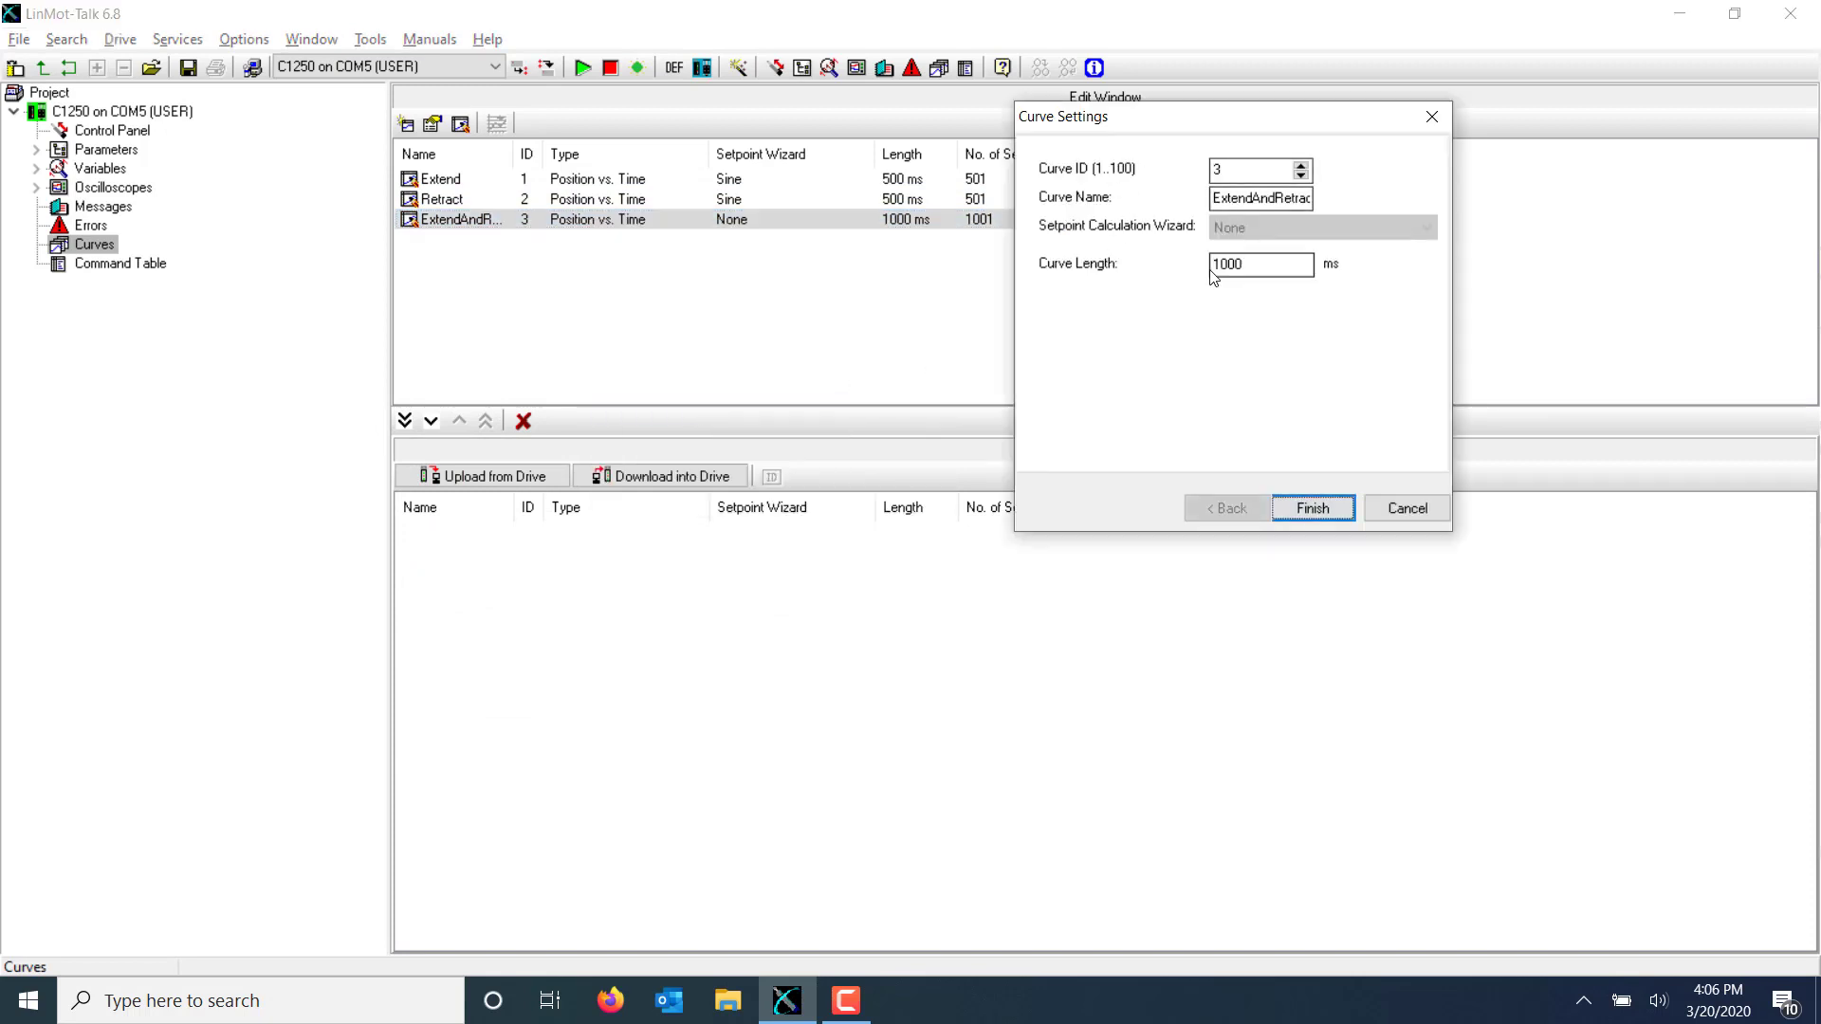
click(1409, 509)
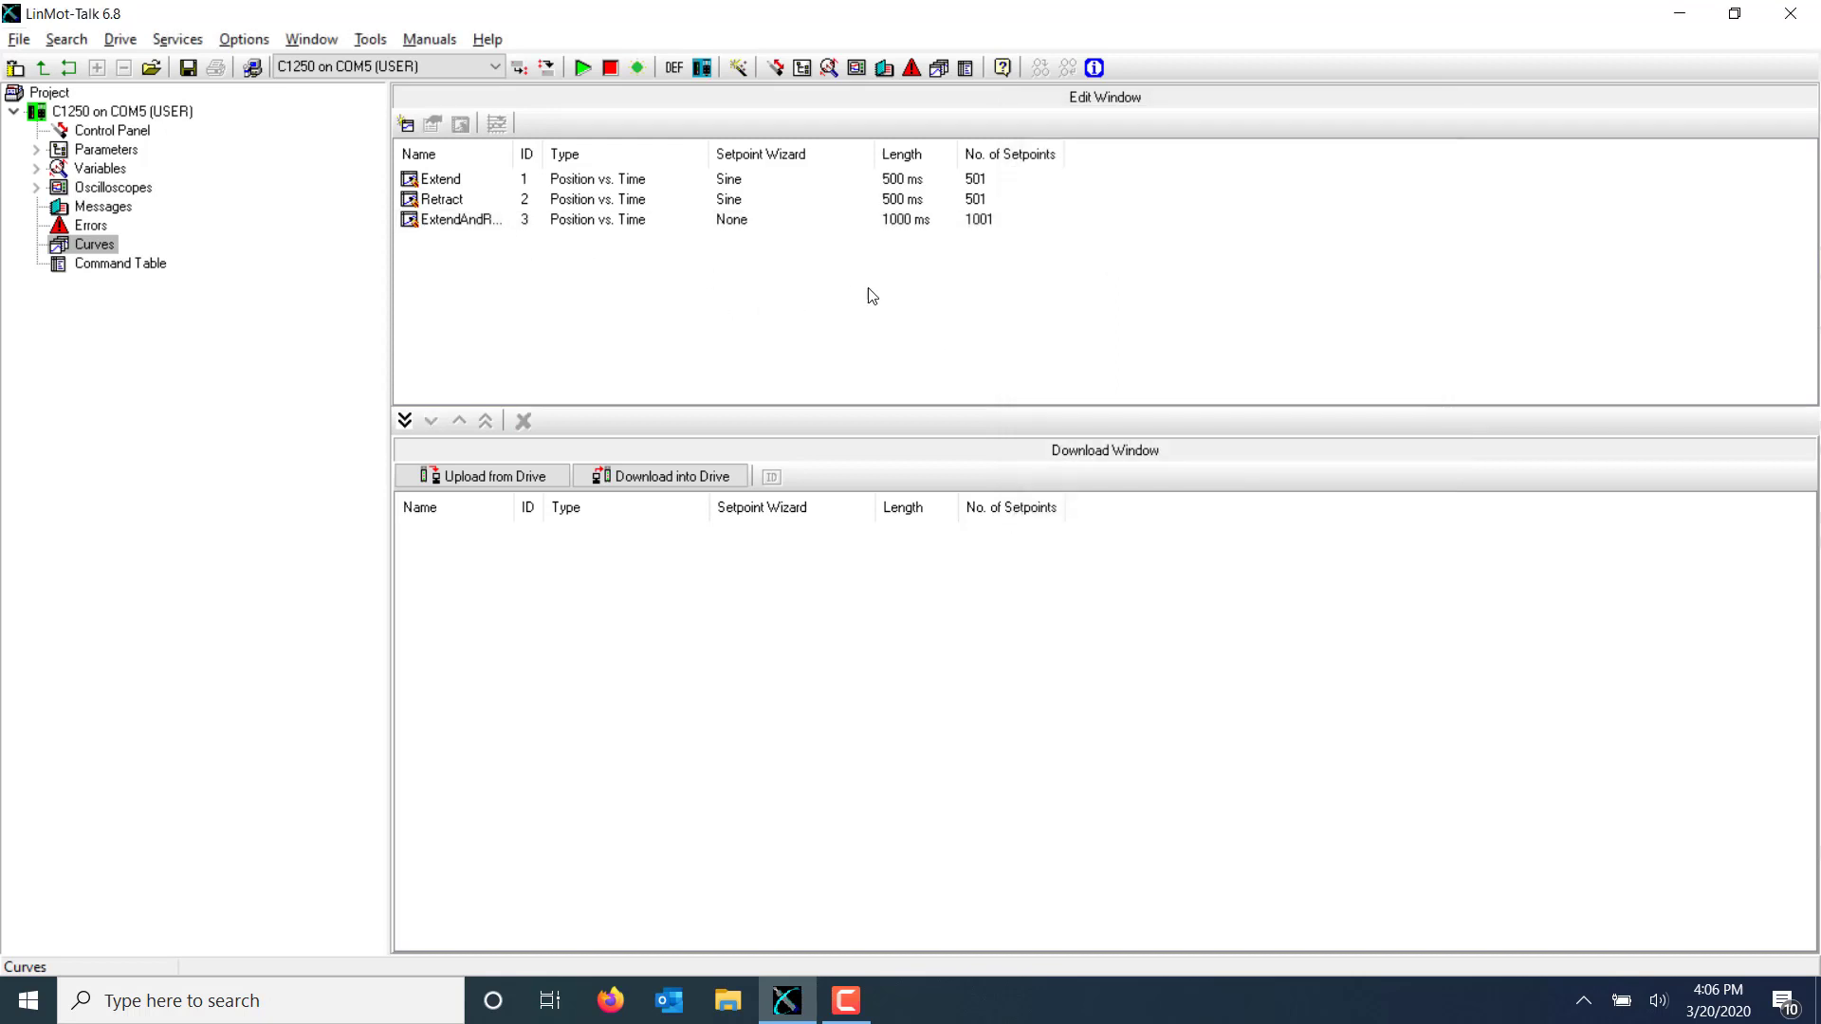
Copy Extend, Retract and ExtendAndRetract to the download list and download them into the drive
drag(664, 300, 414, 148)
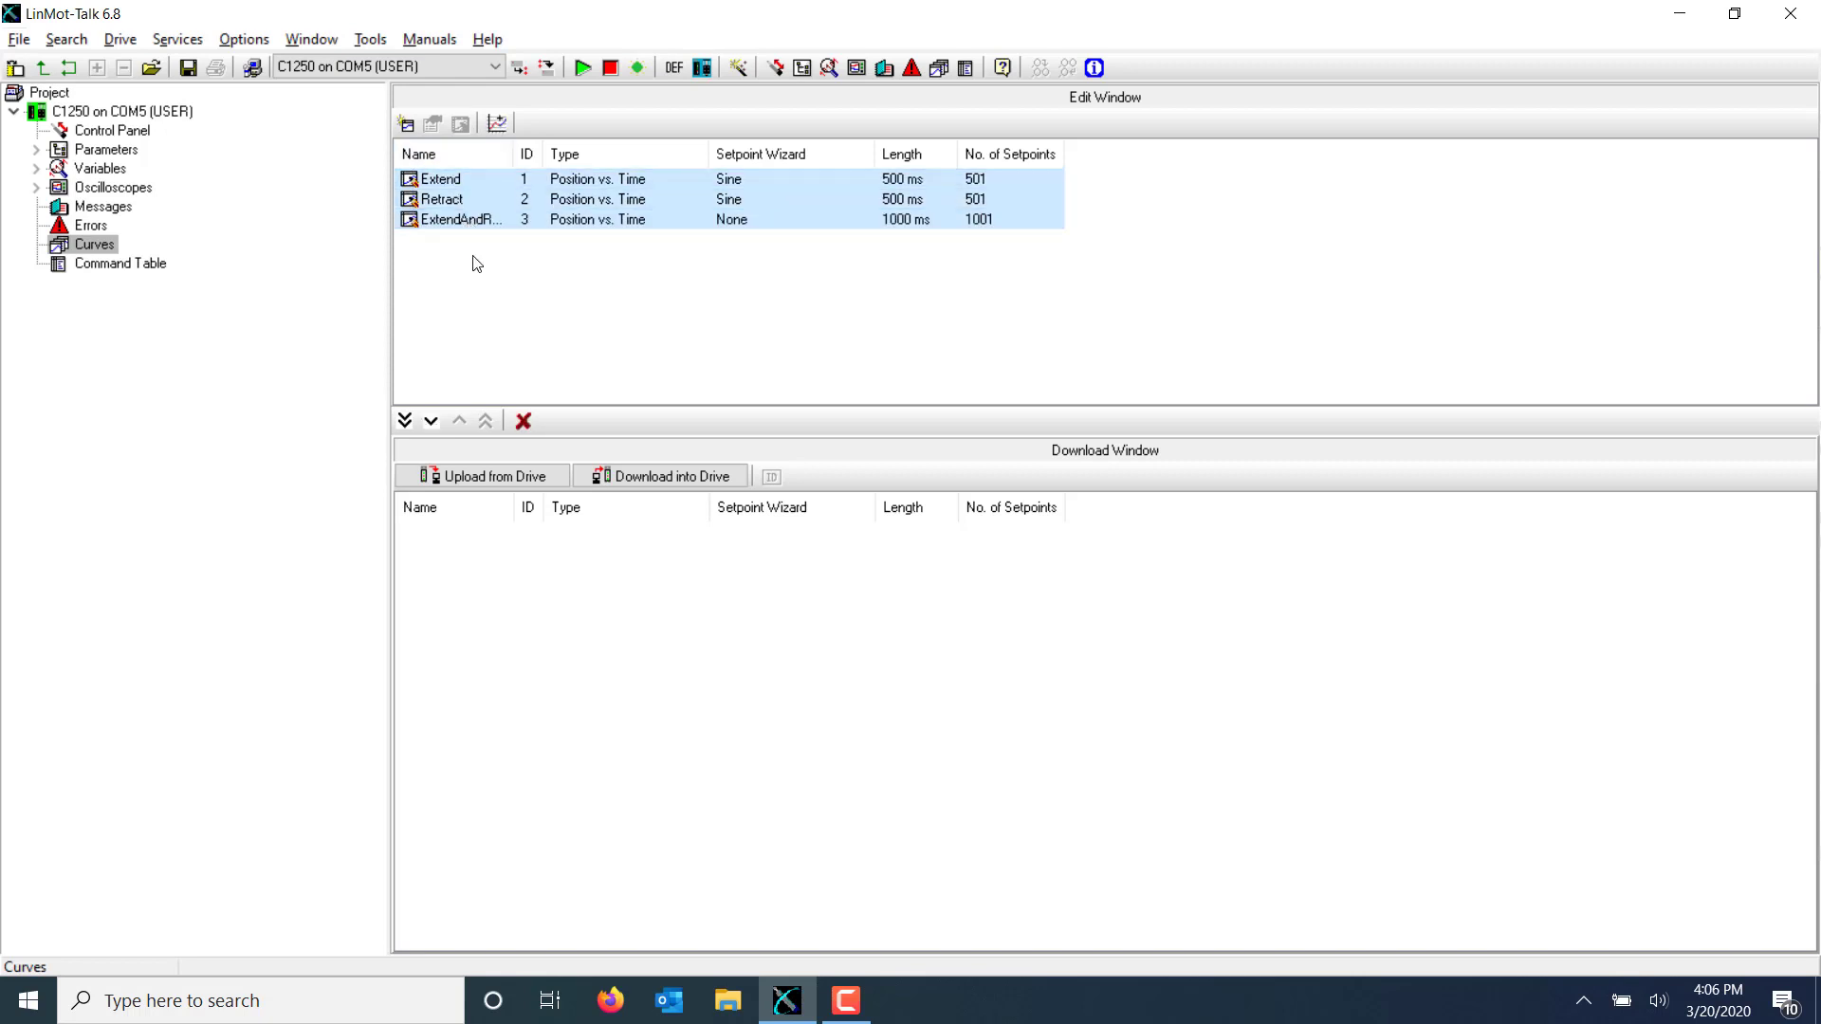
click(431, 423)
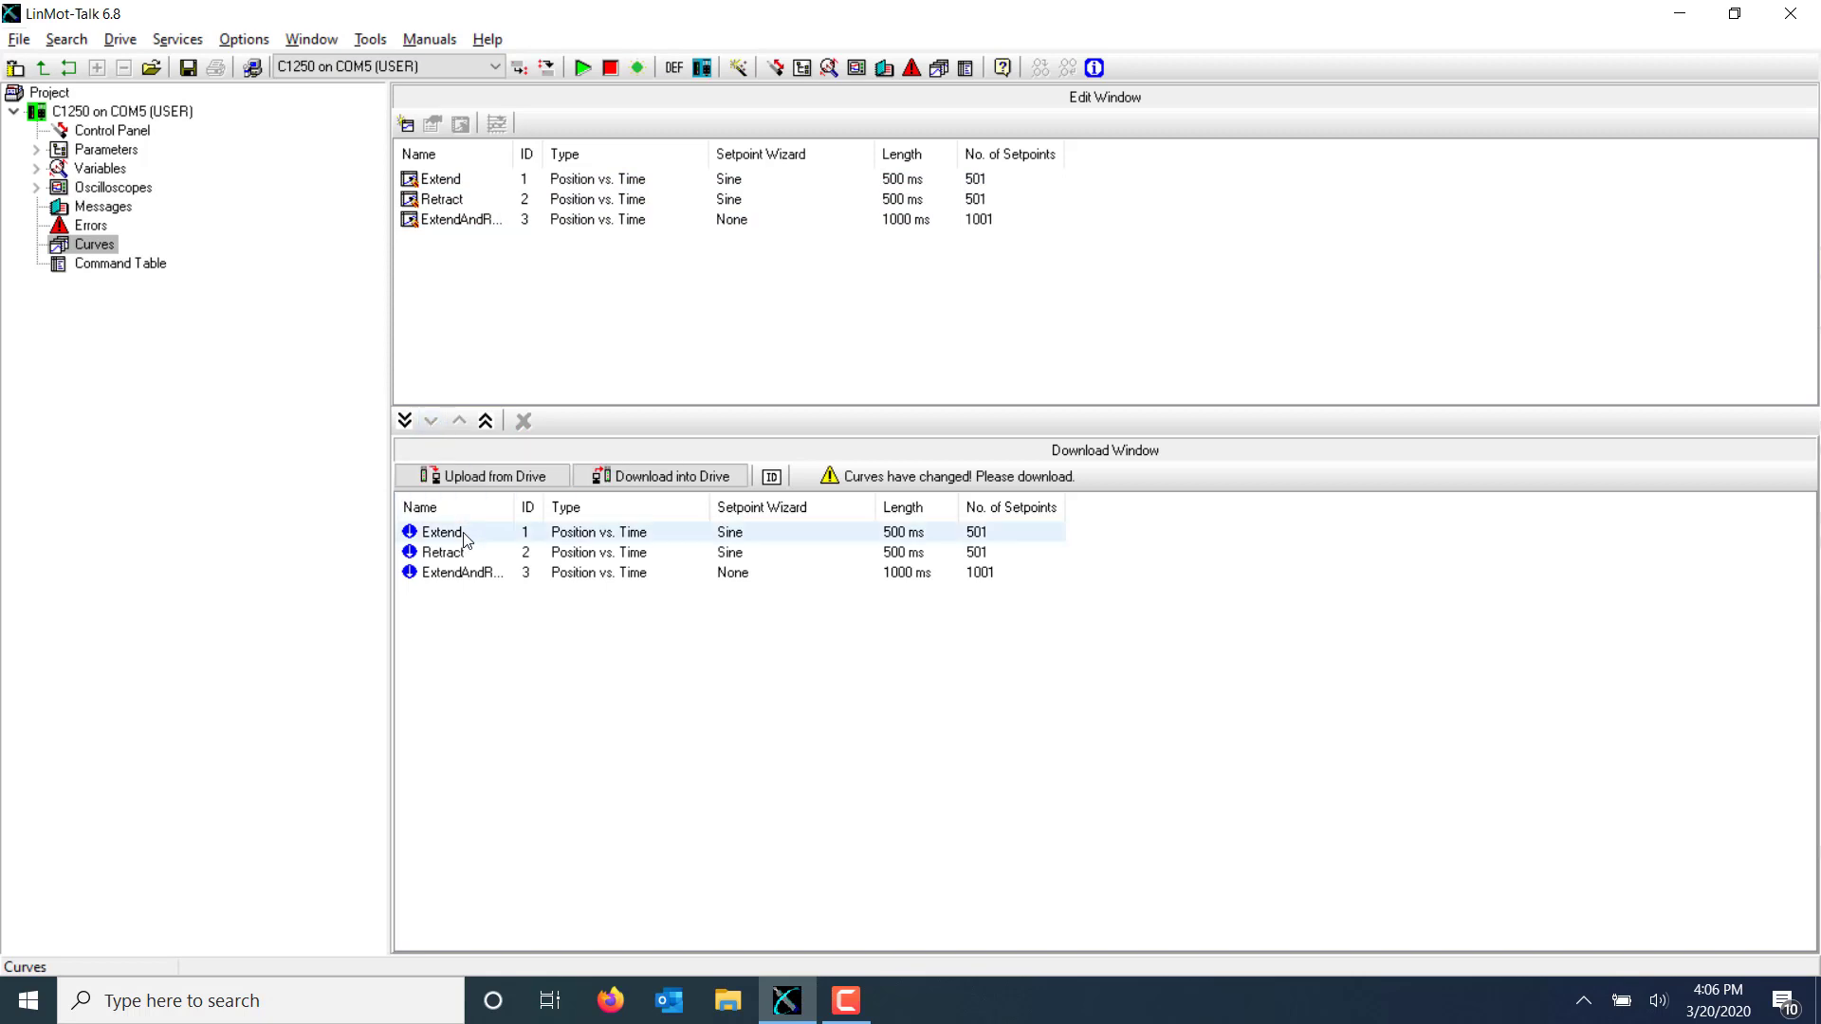
click(624, 477)
click(975, 572)
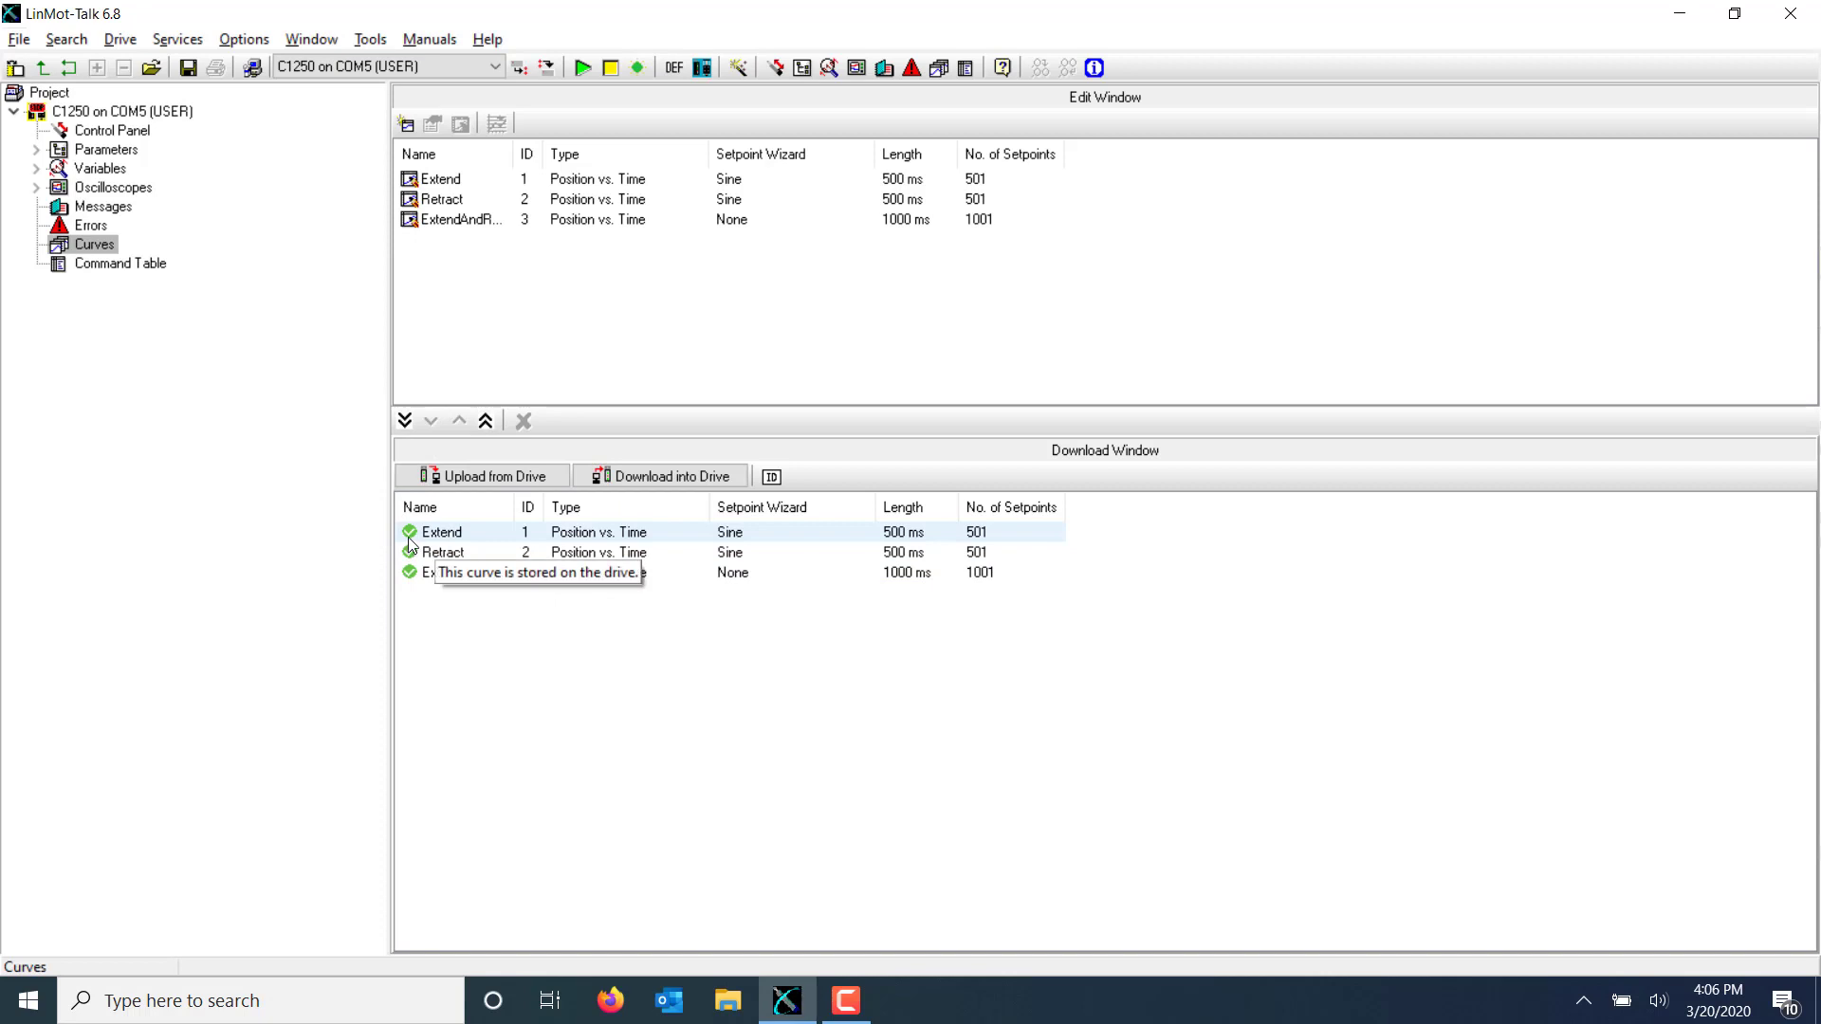
Change Motion Interface Run Mode Selection from Motion Command Interface to Triggered Time Curves
click(155, 400)
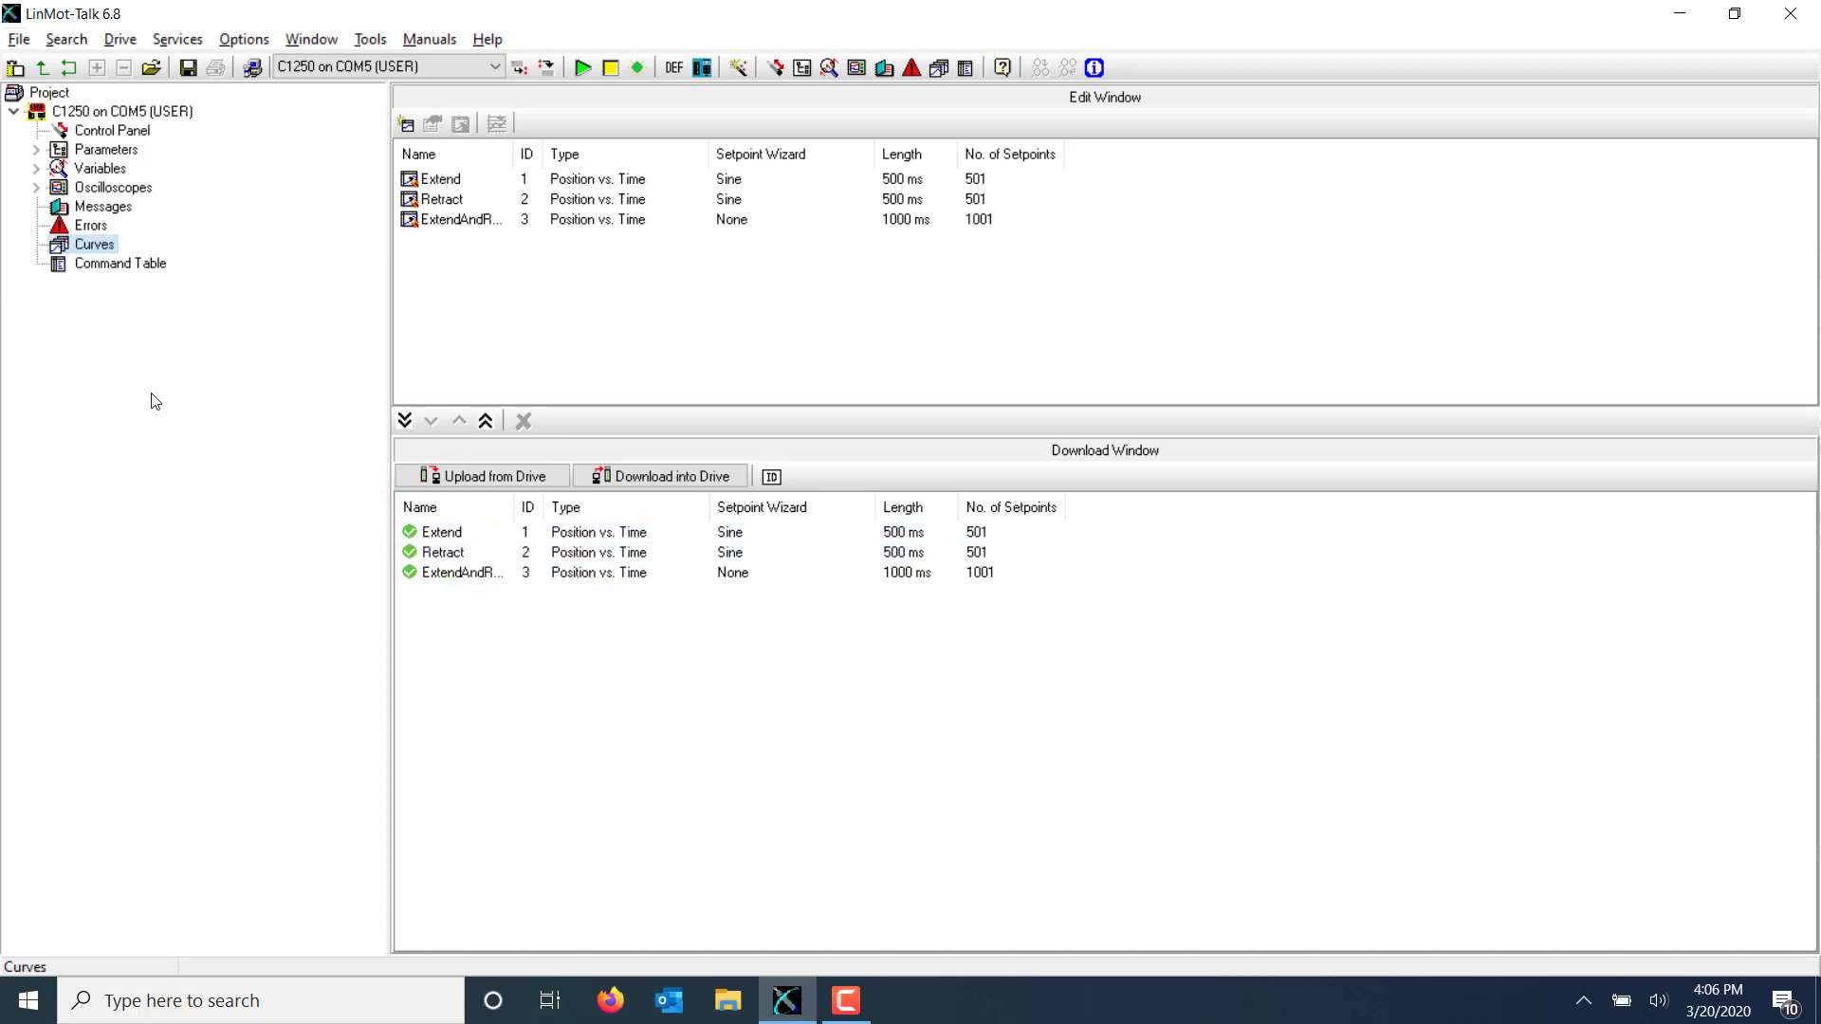
click(38, 150)
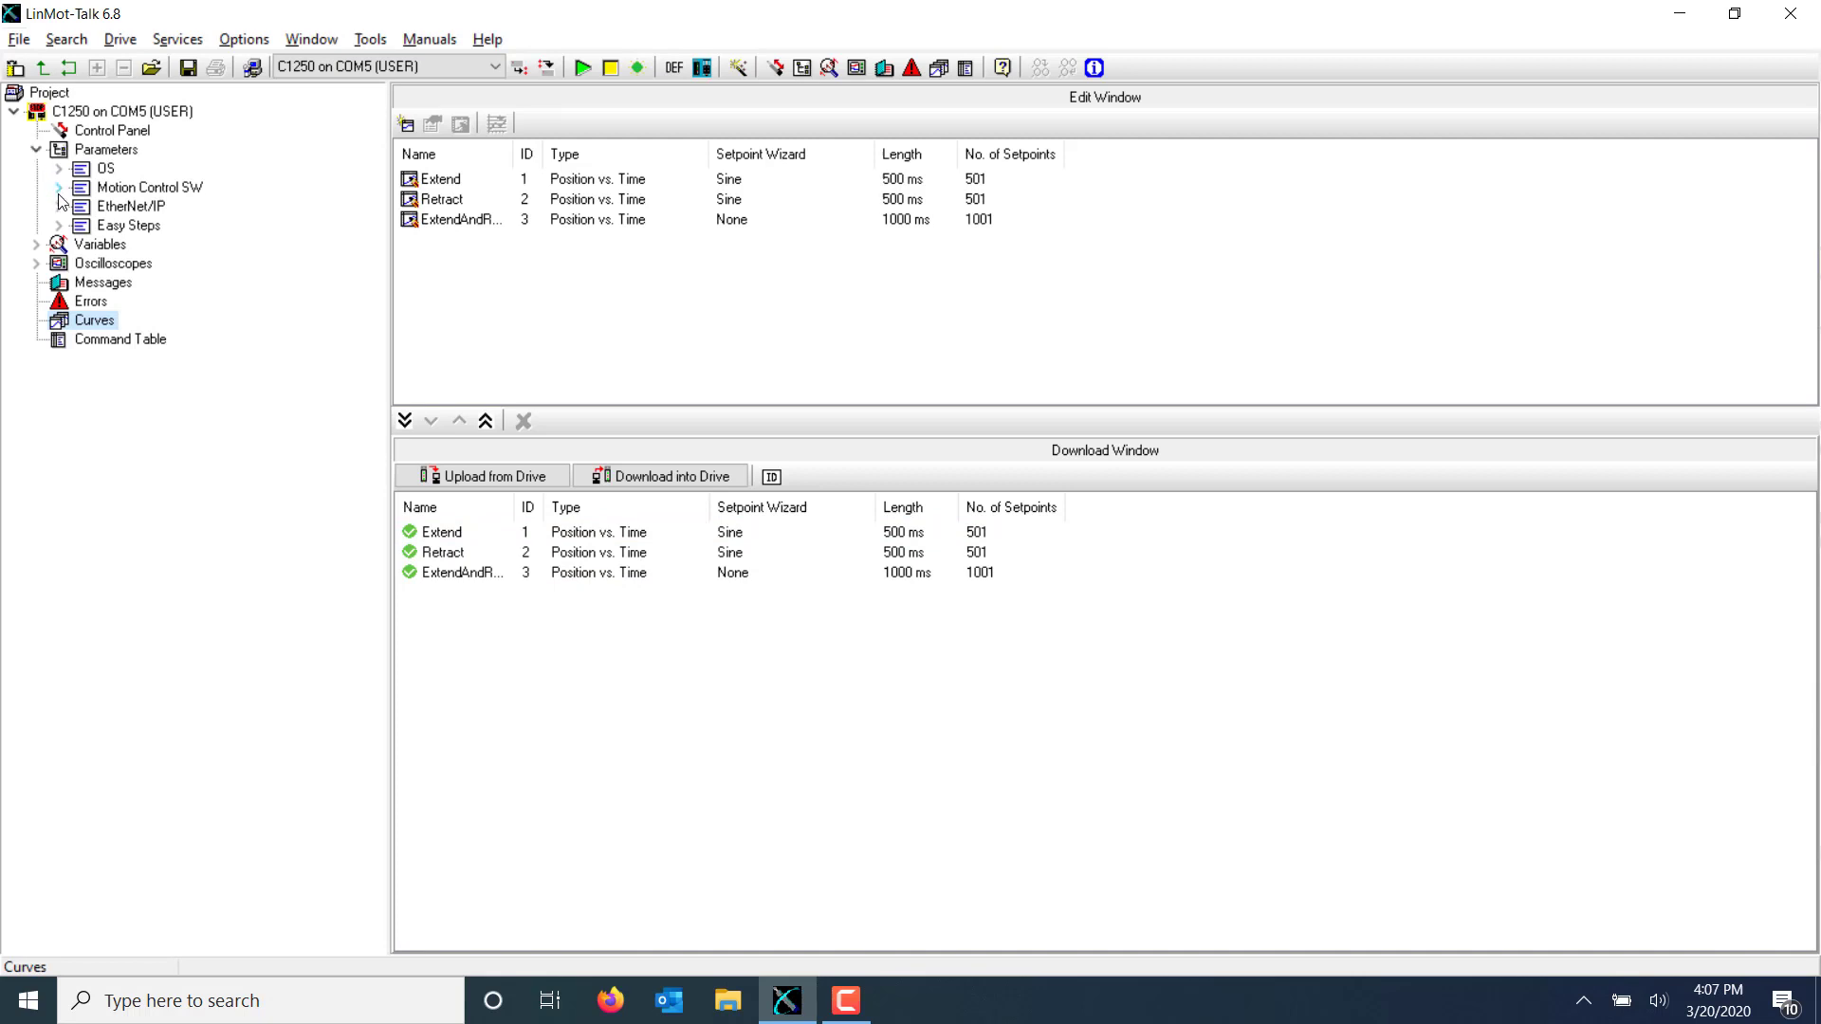
click(59, 189)
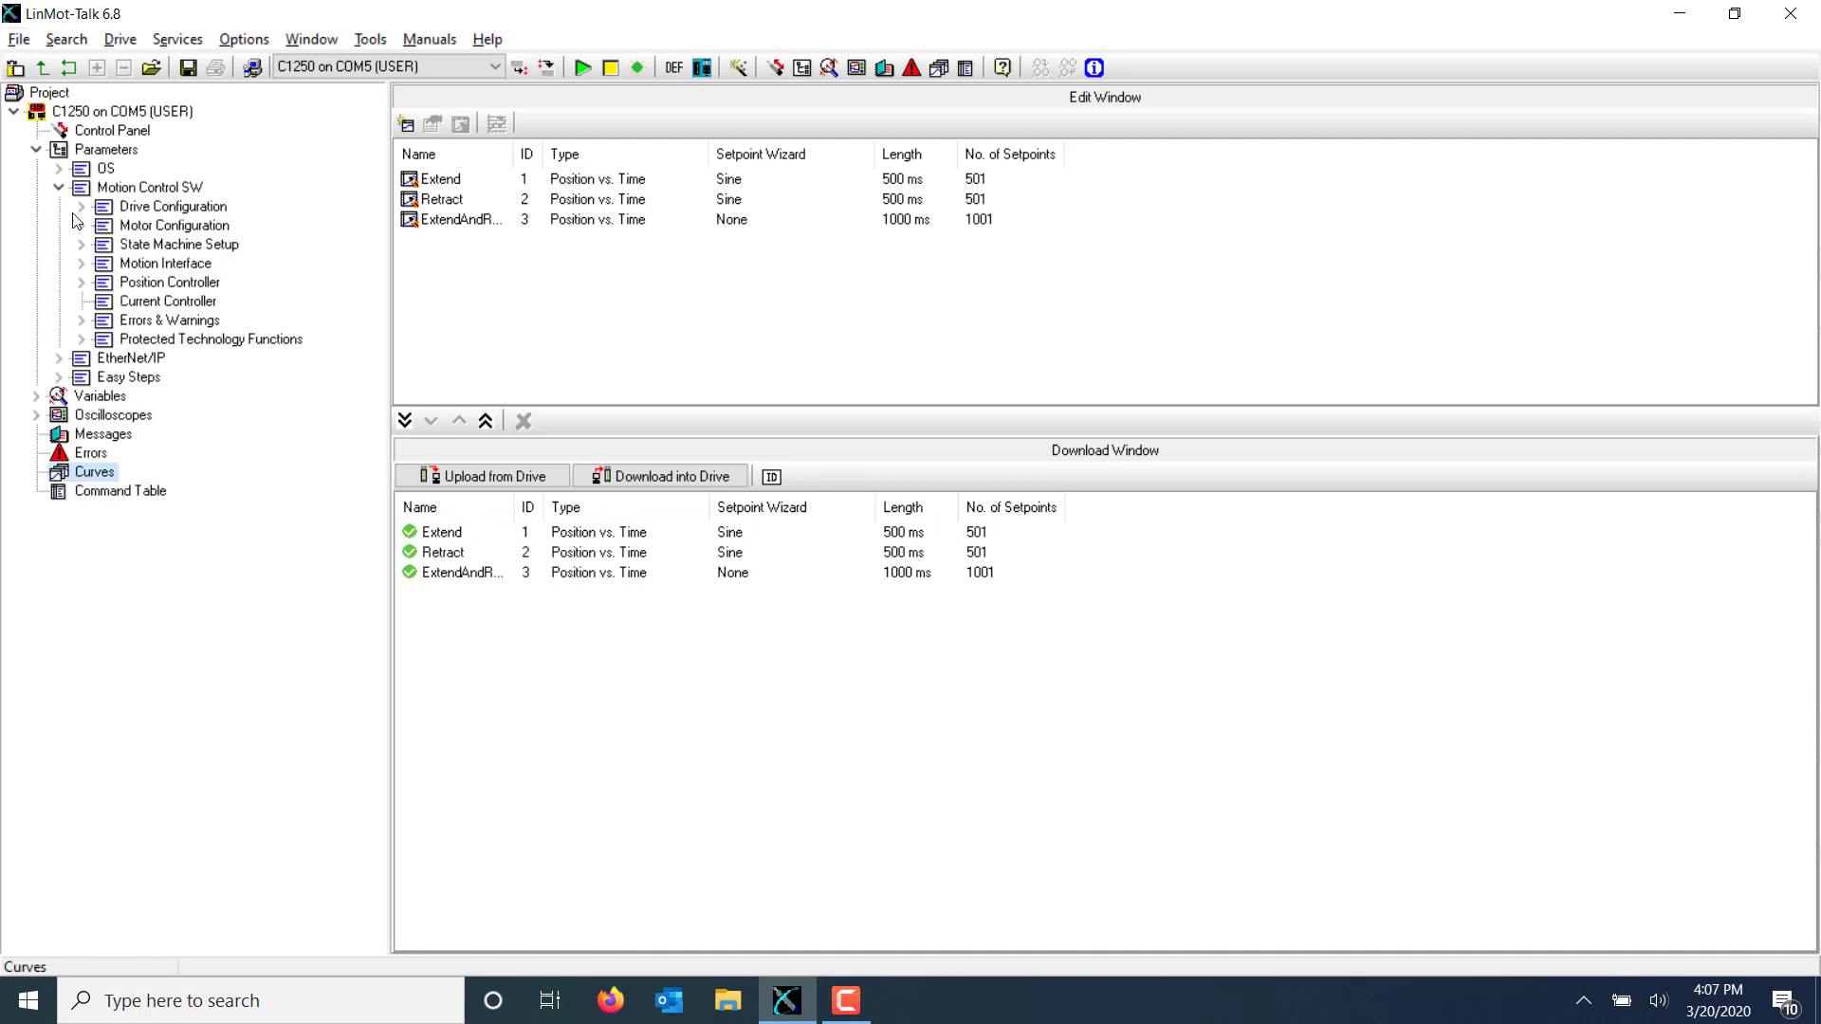
click(82, 263)
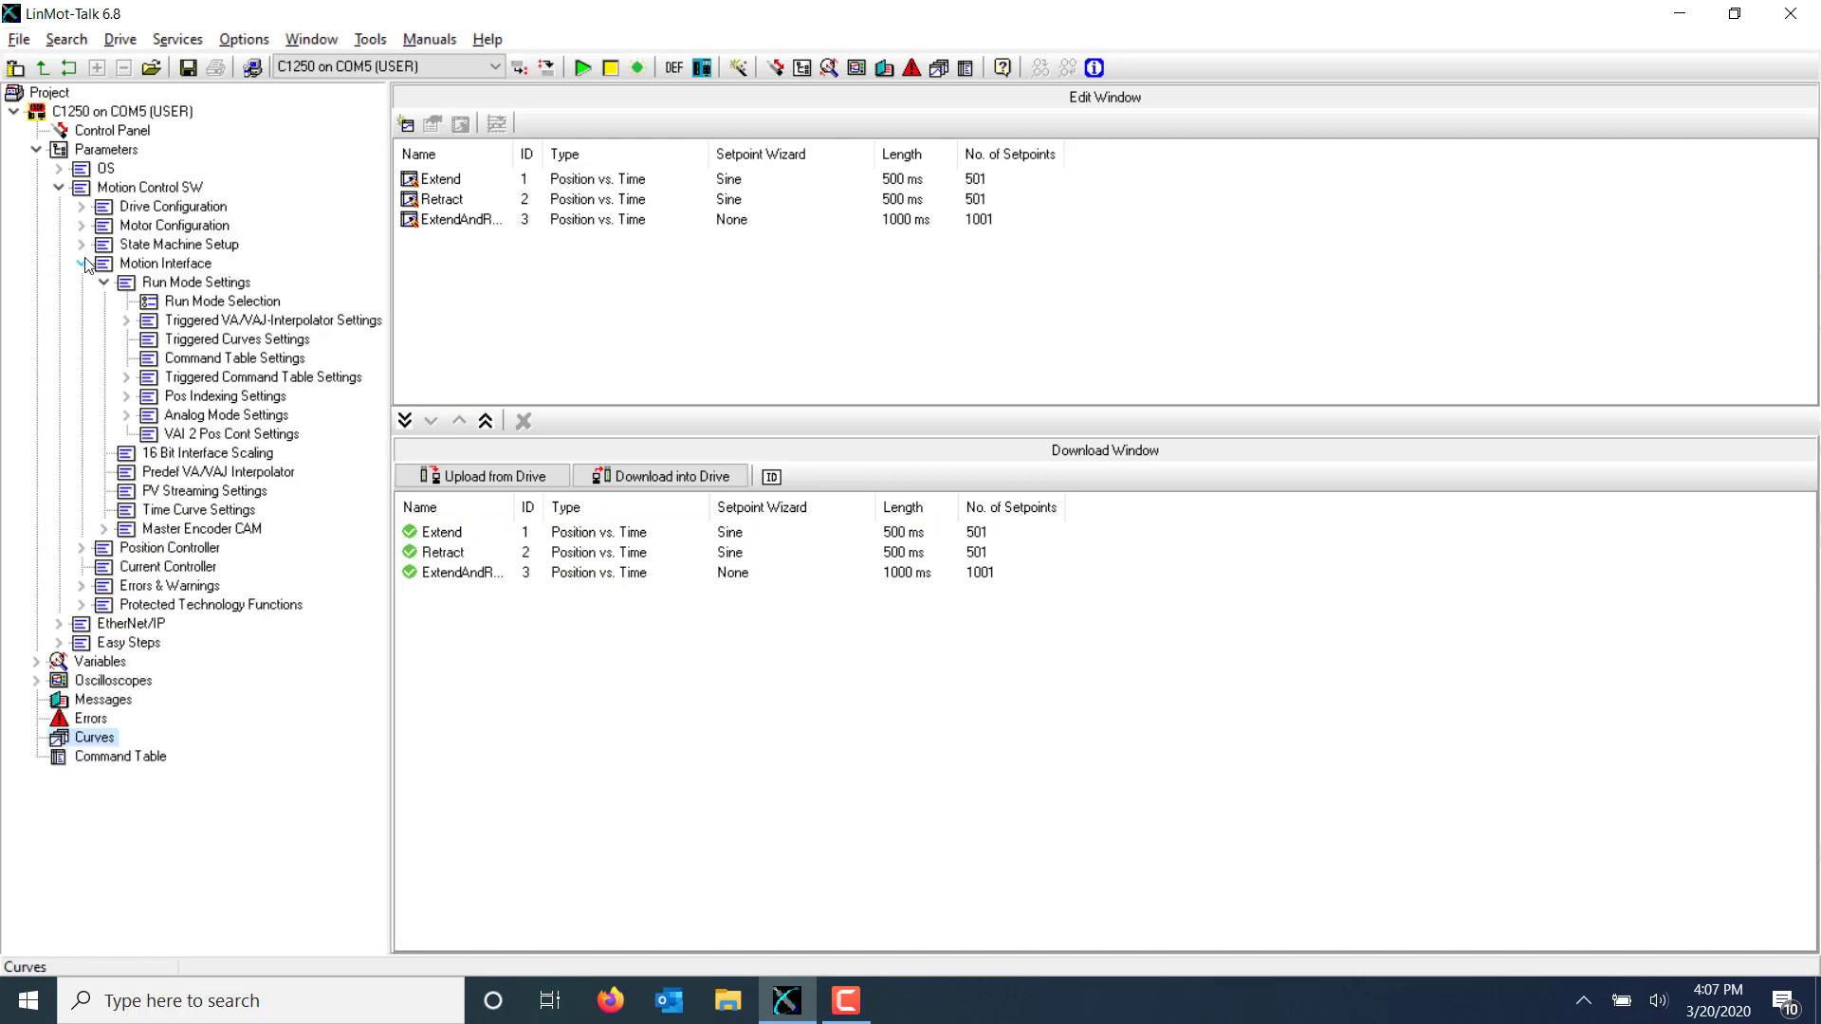
click(175, 302)
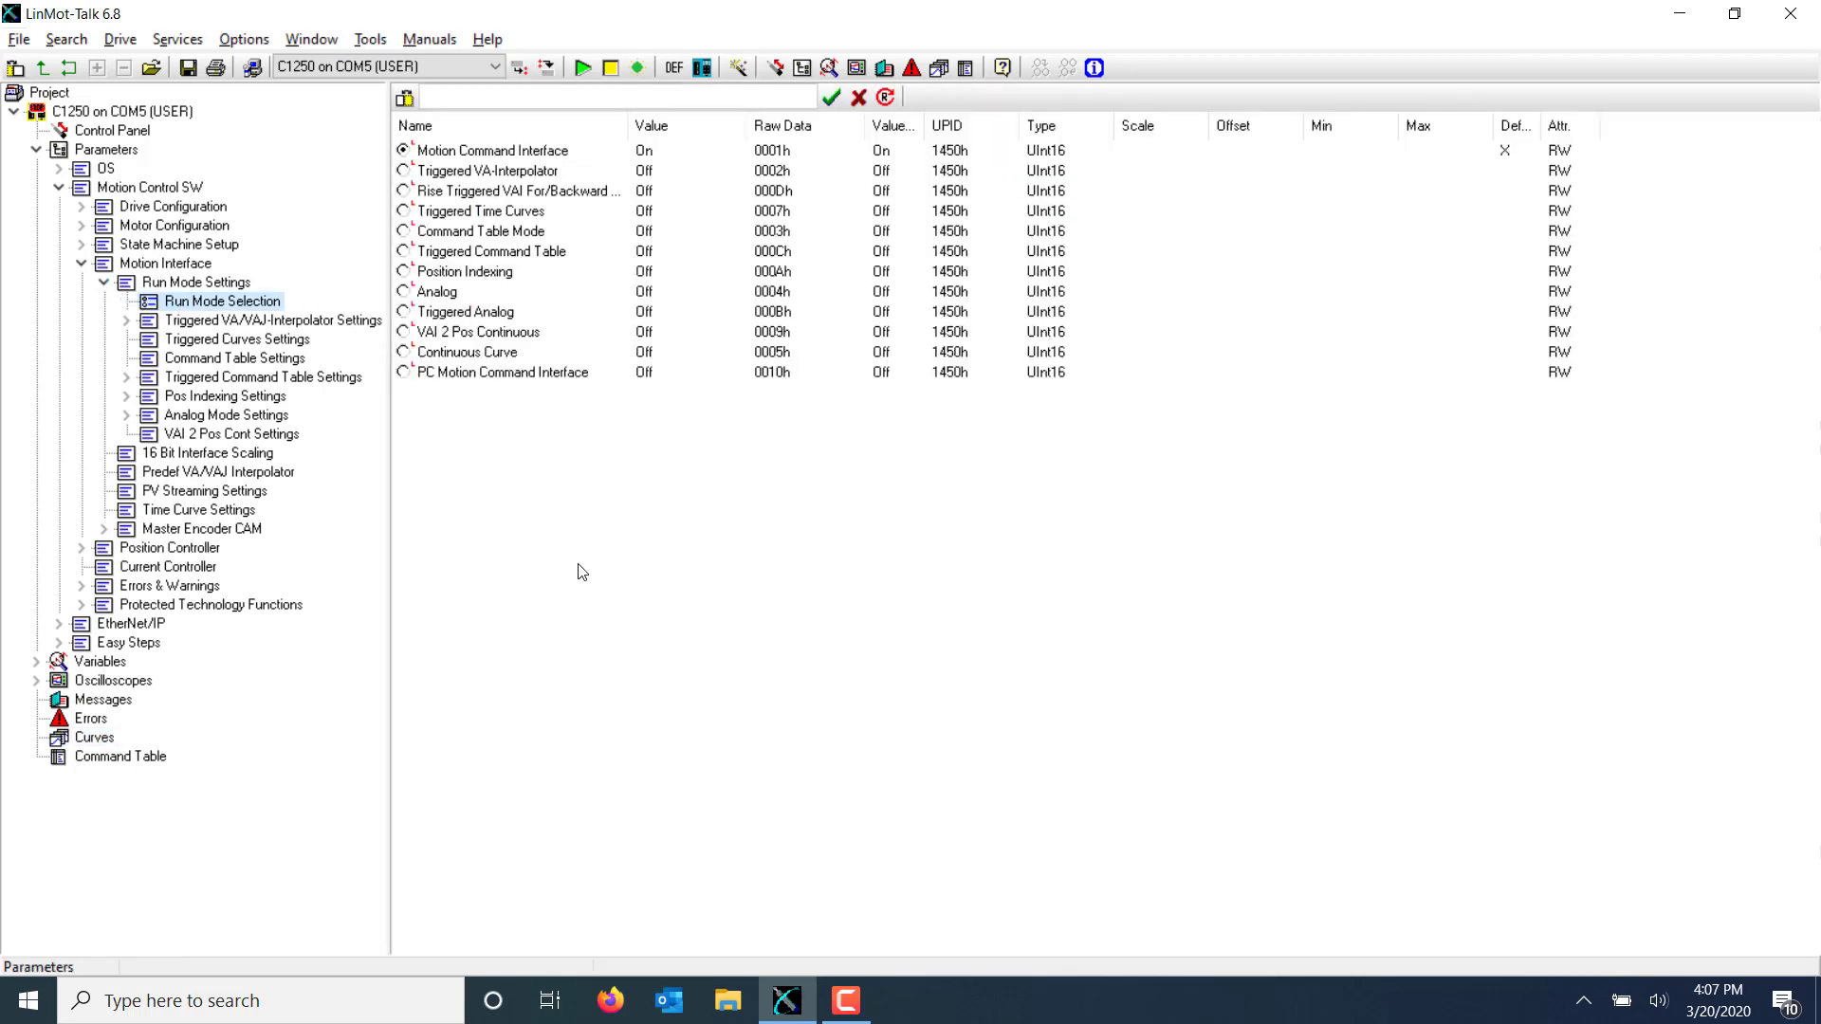
double_click(528, 214)
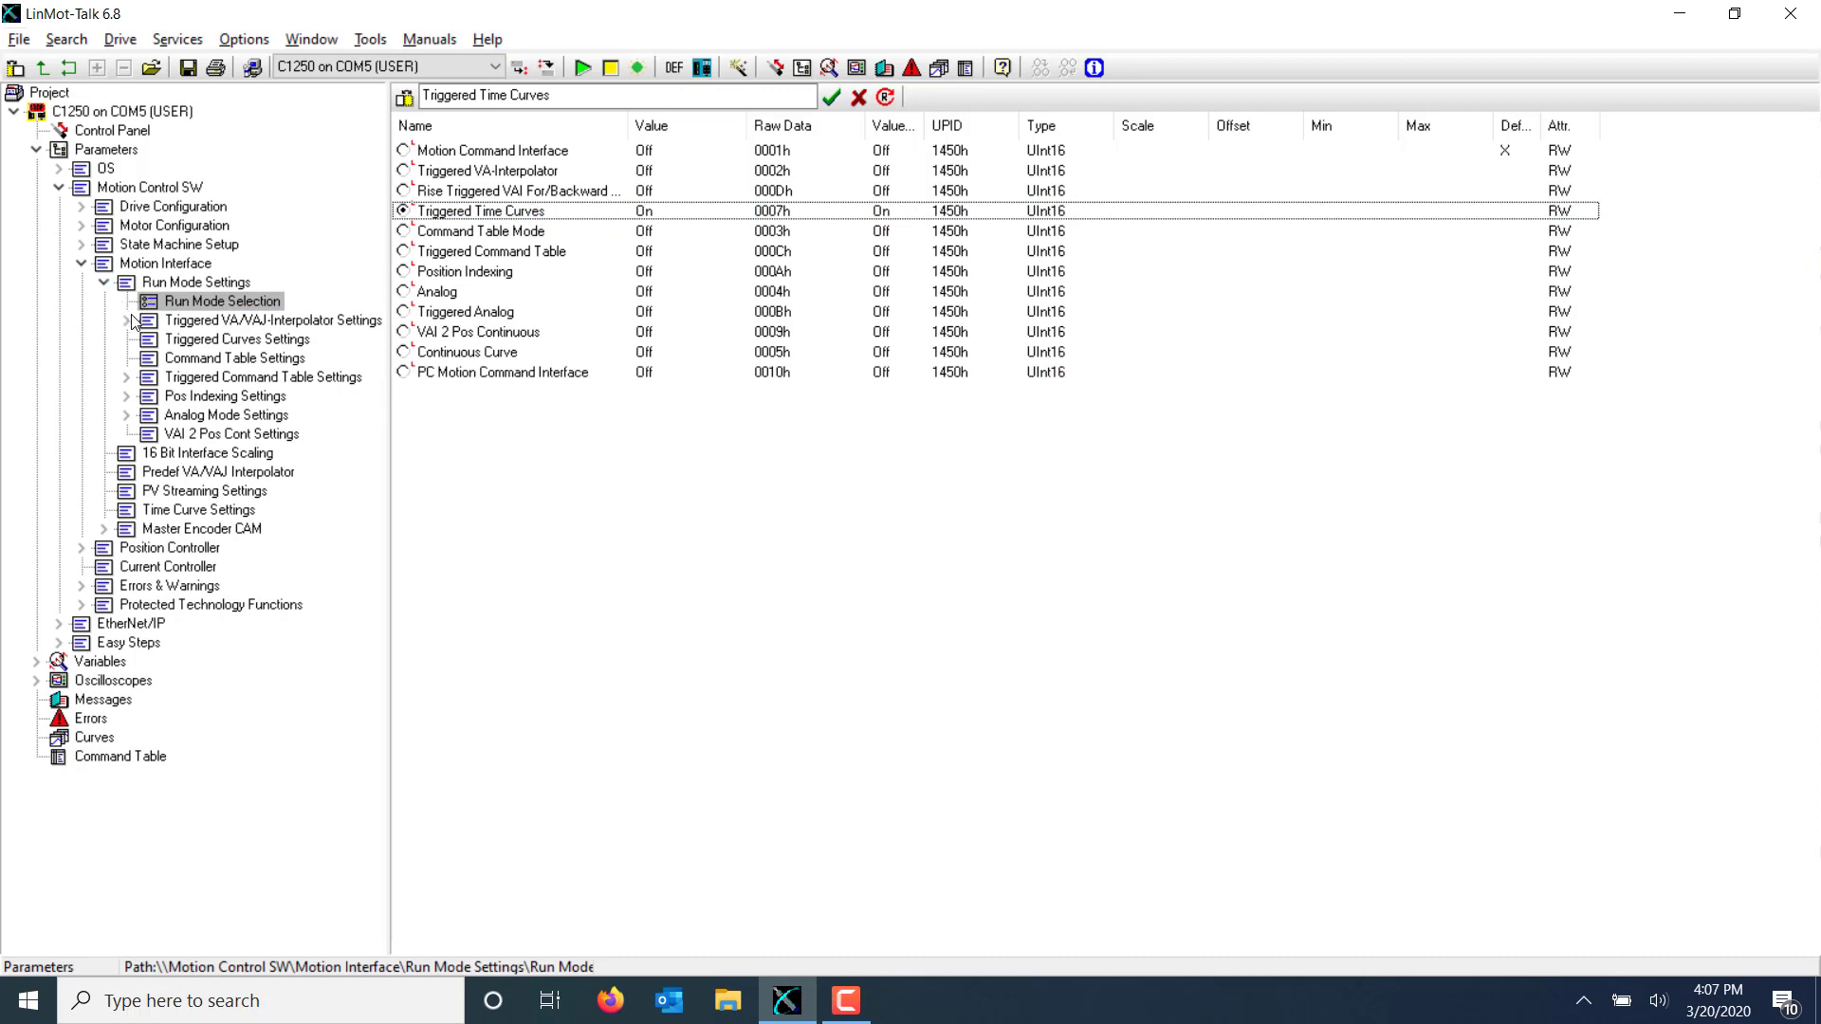
Set Rise Curve ID to 1 and Fall Curve ID to 2 in Triggered Curves Settings
click(168, 342)
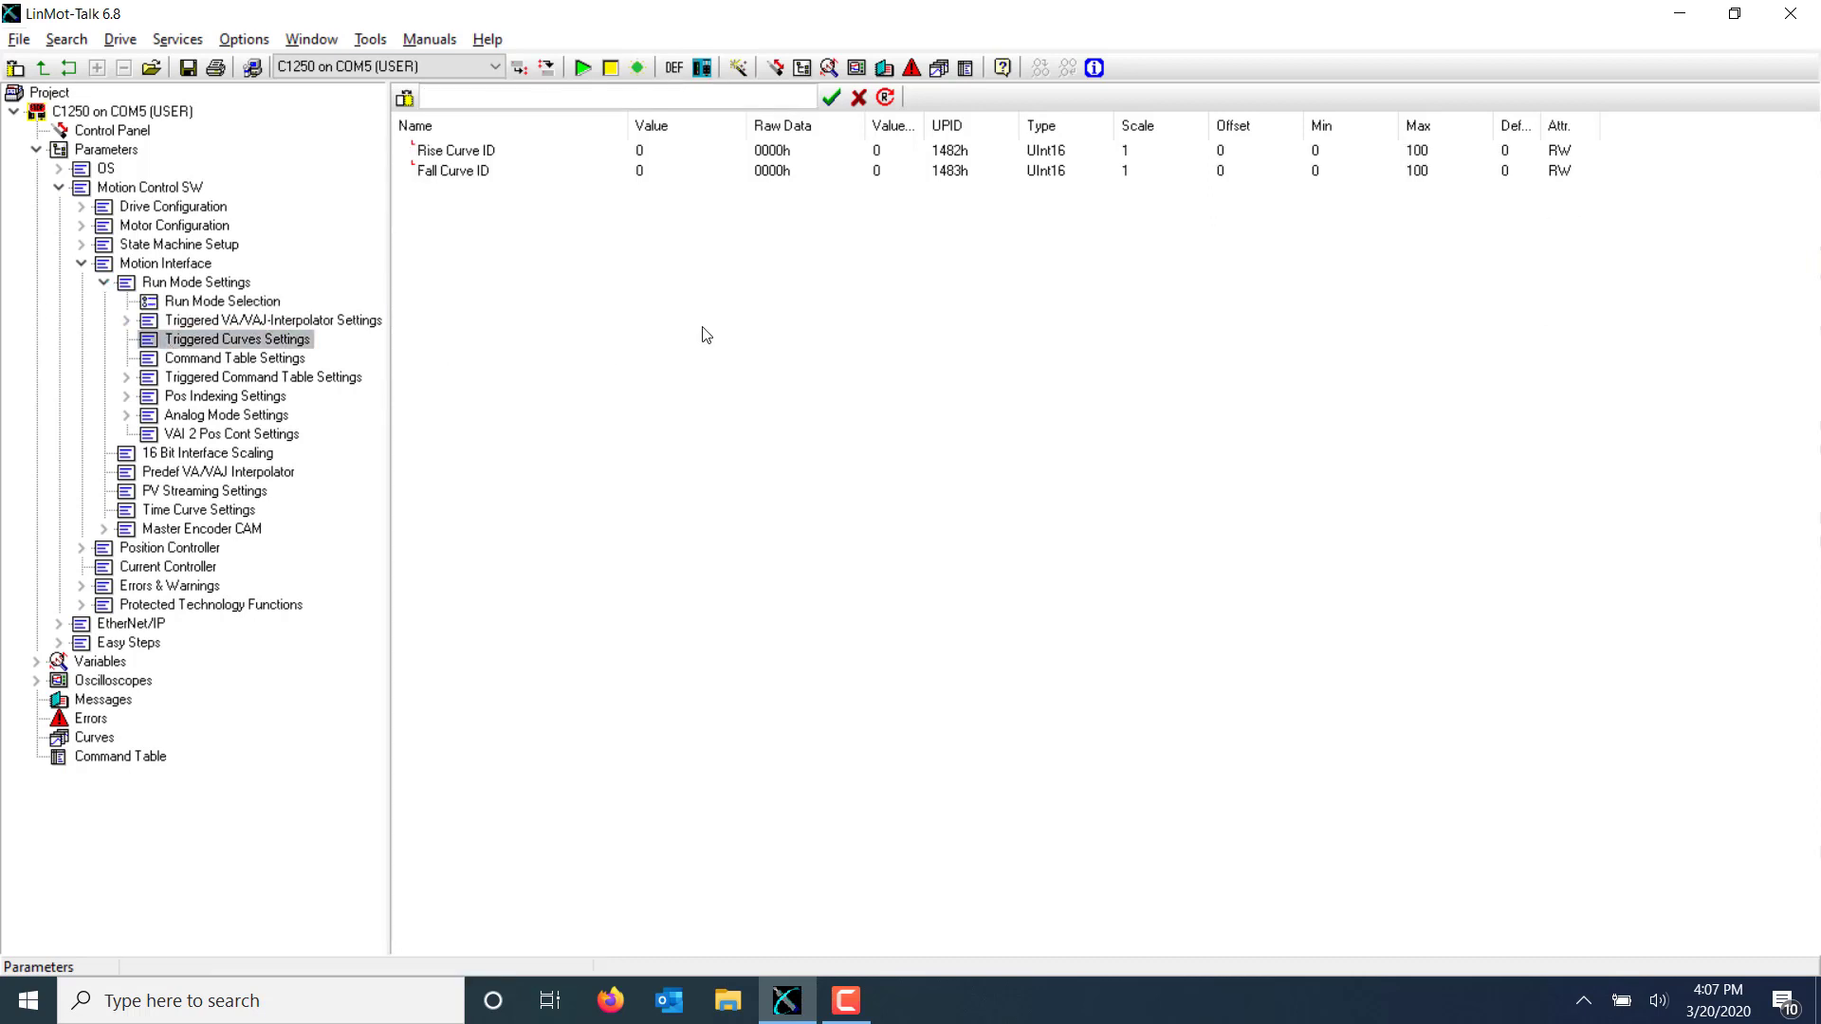
click(679, 162)
click(679, 163)
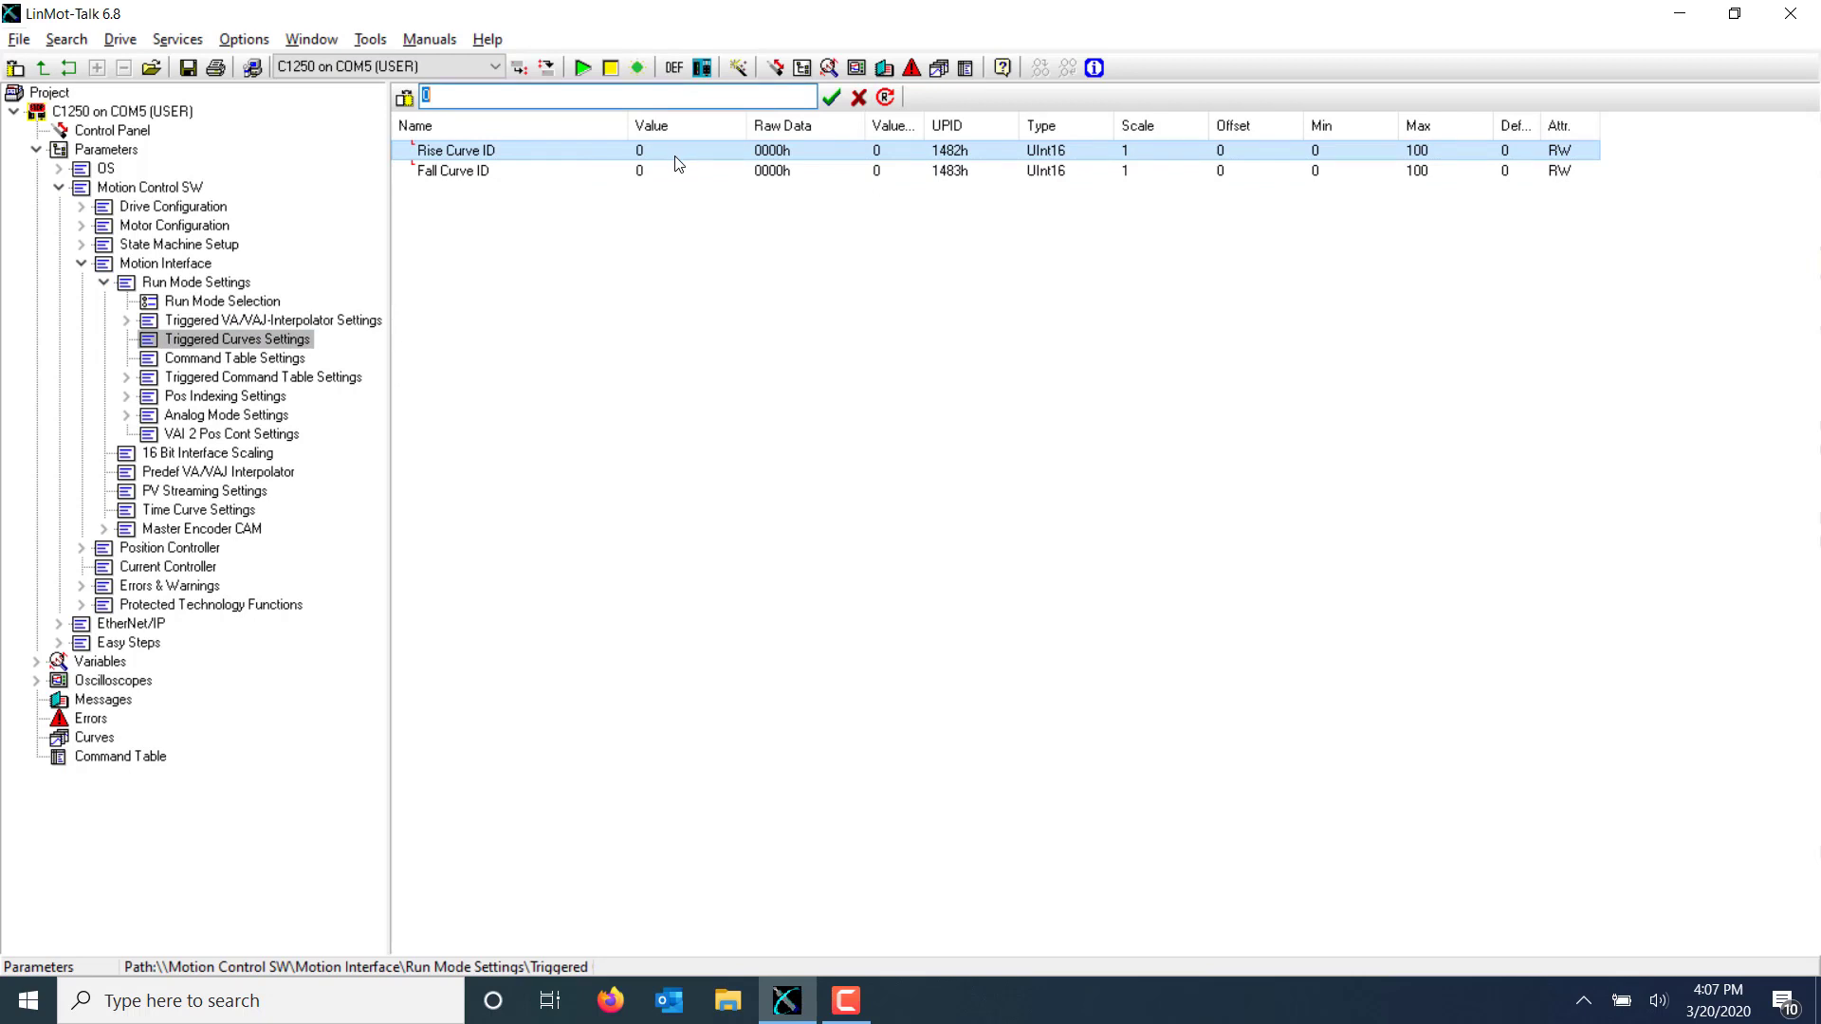
text(1)
key(Return)
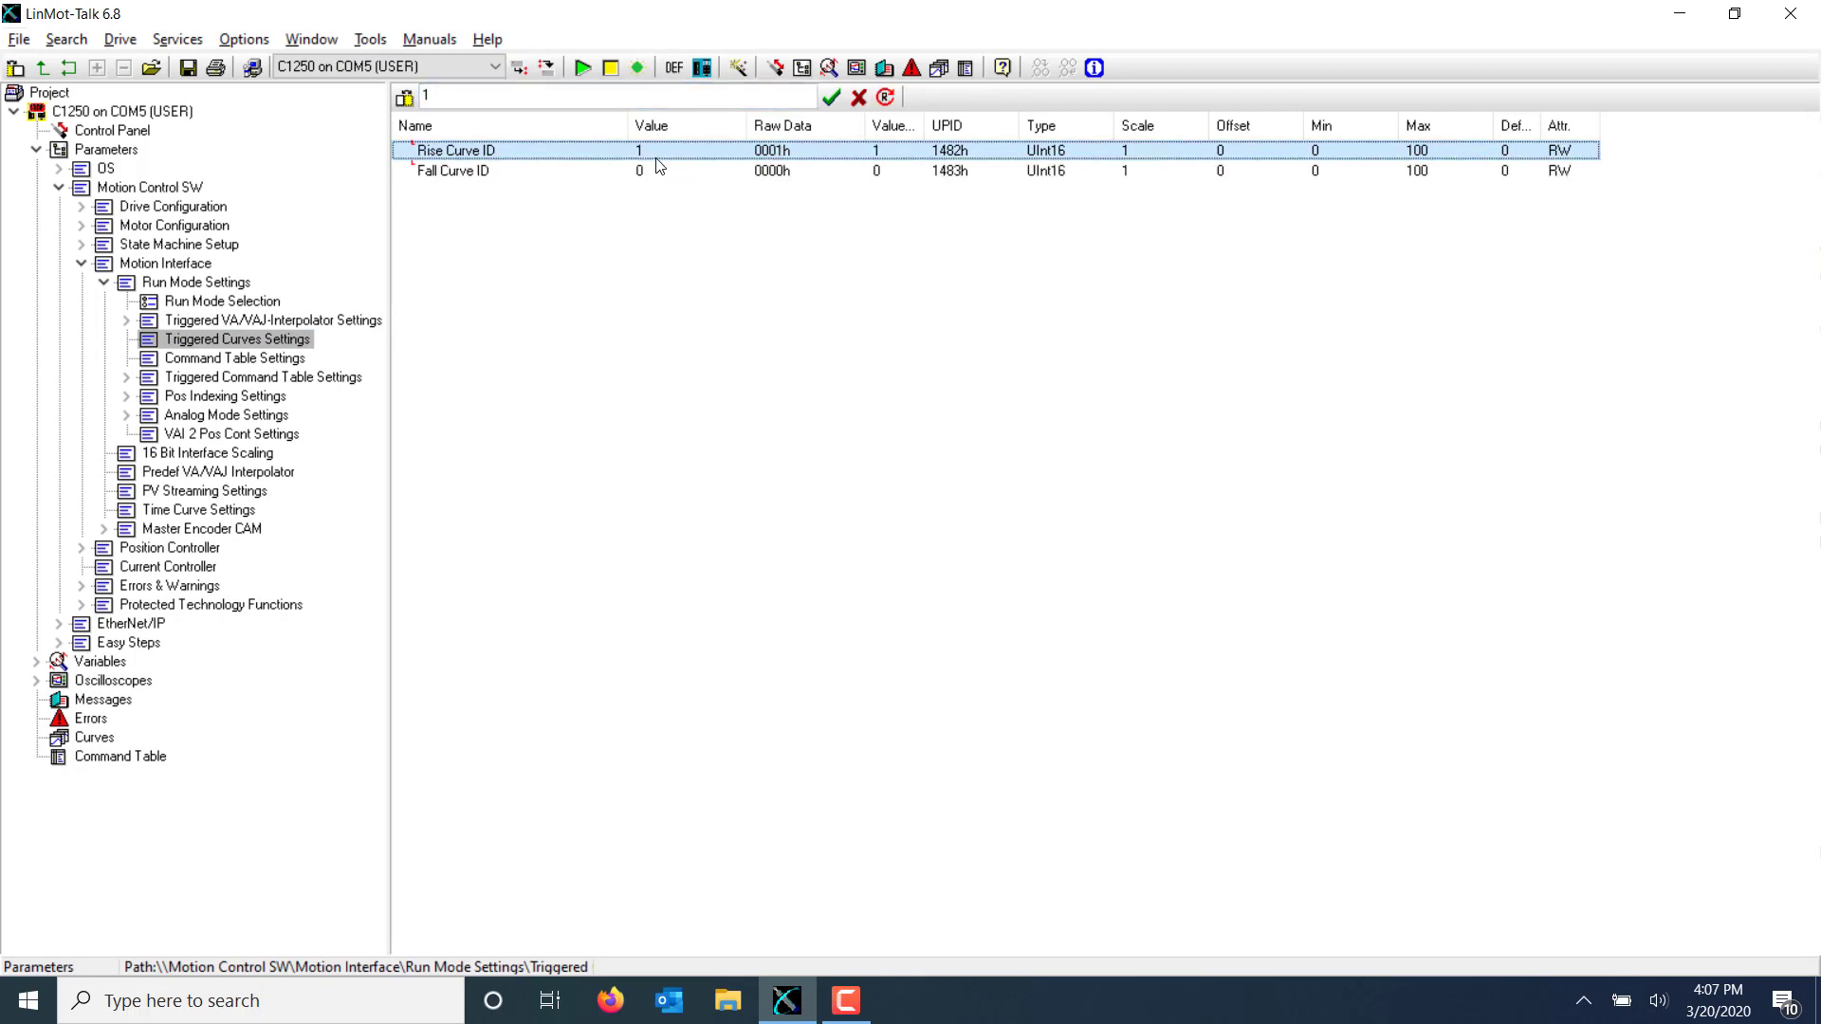
click(654, 172)
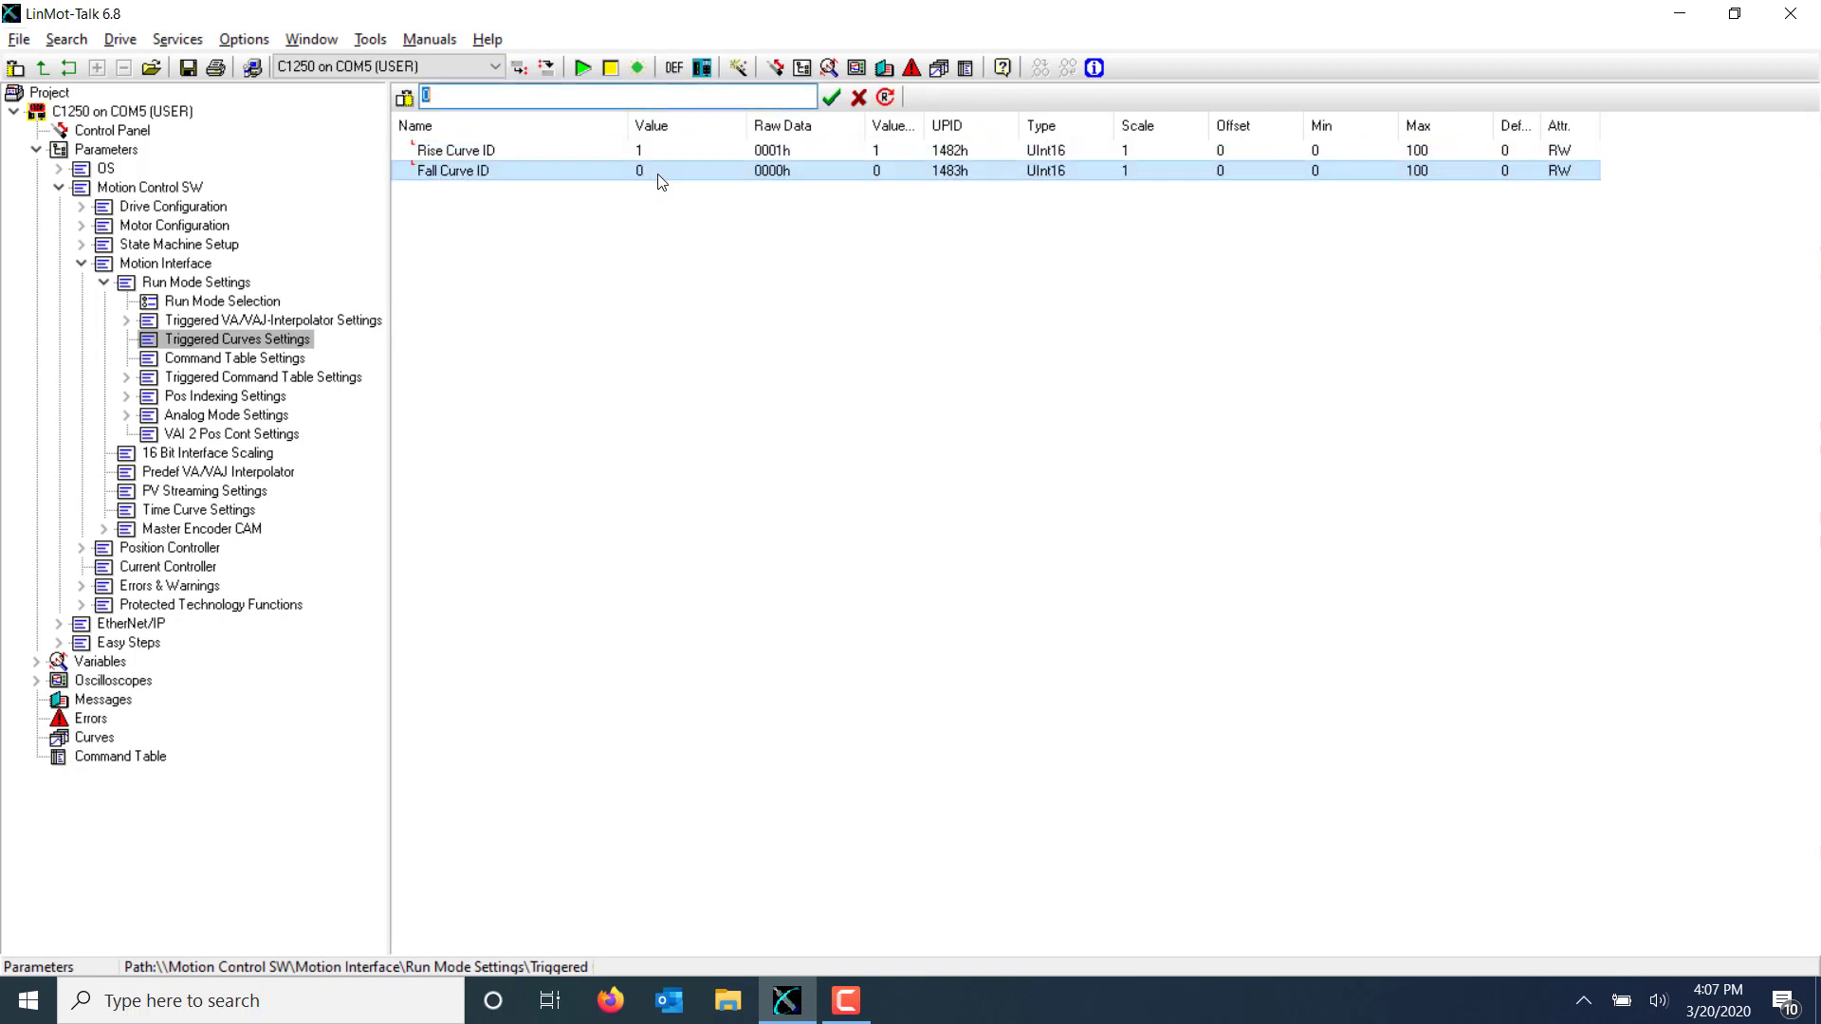
text(2)
key(Return)
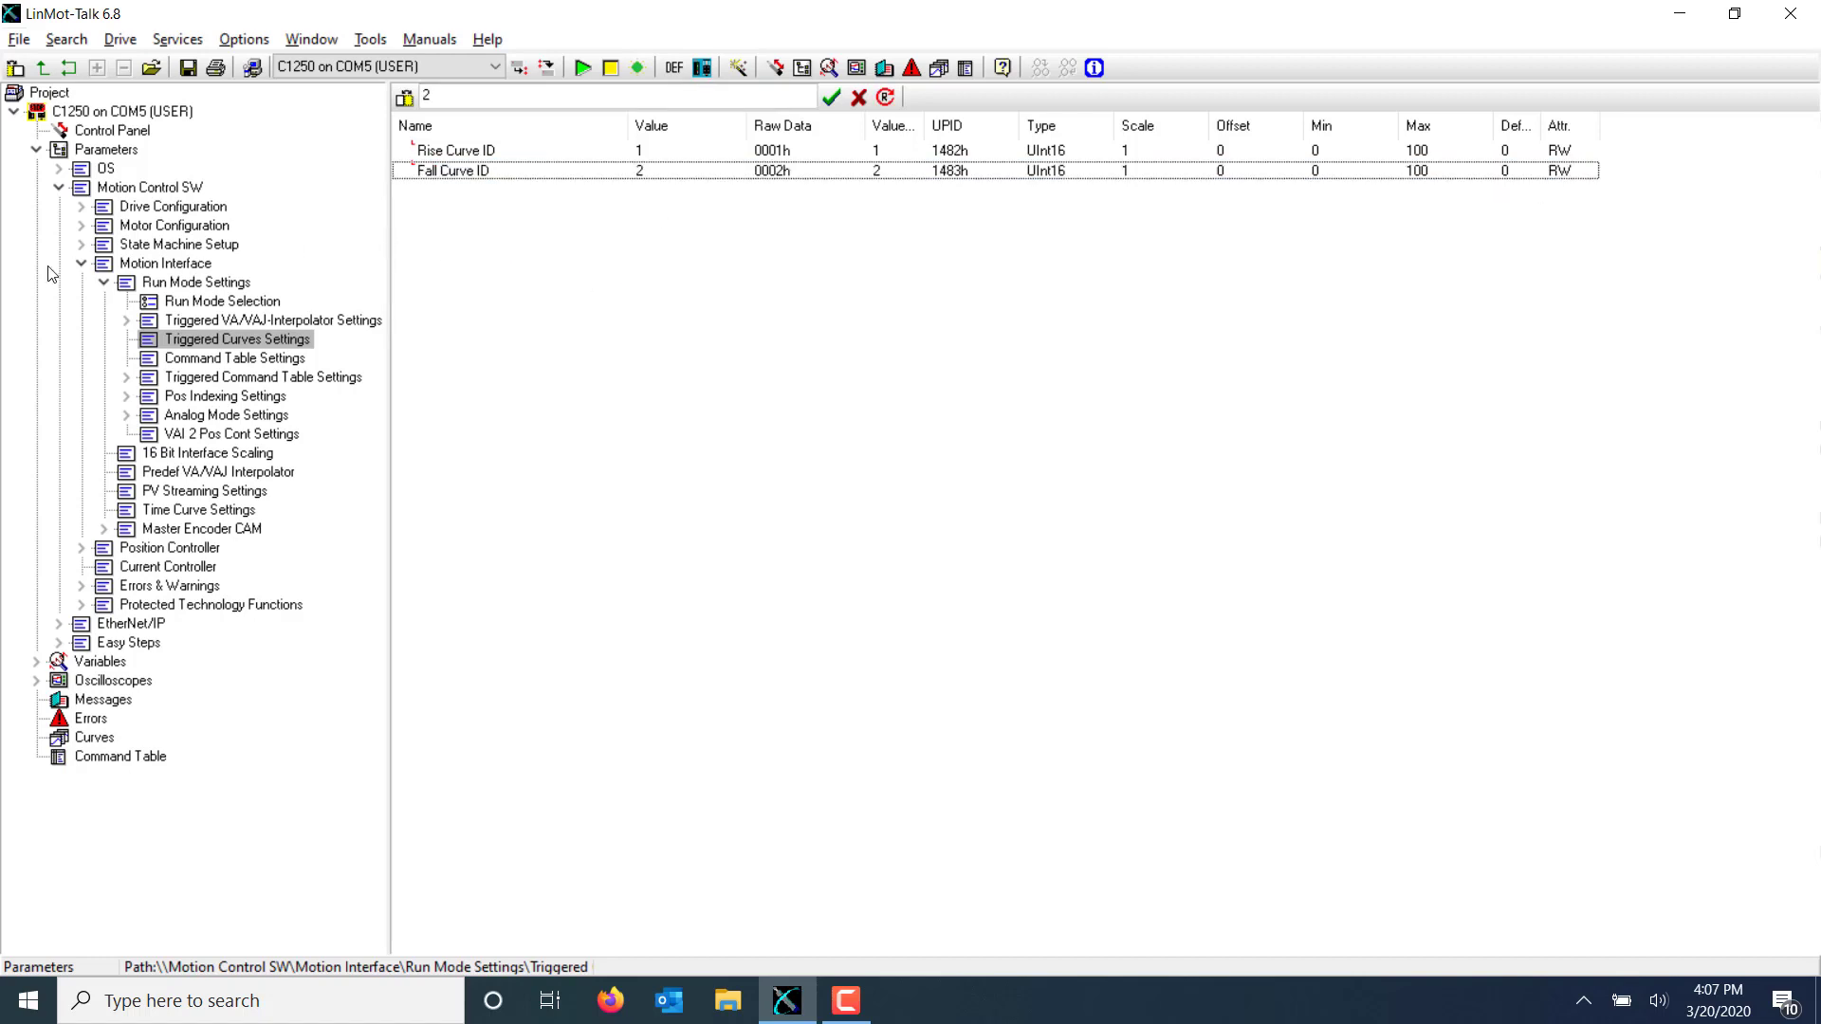
click(81, 262)
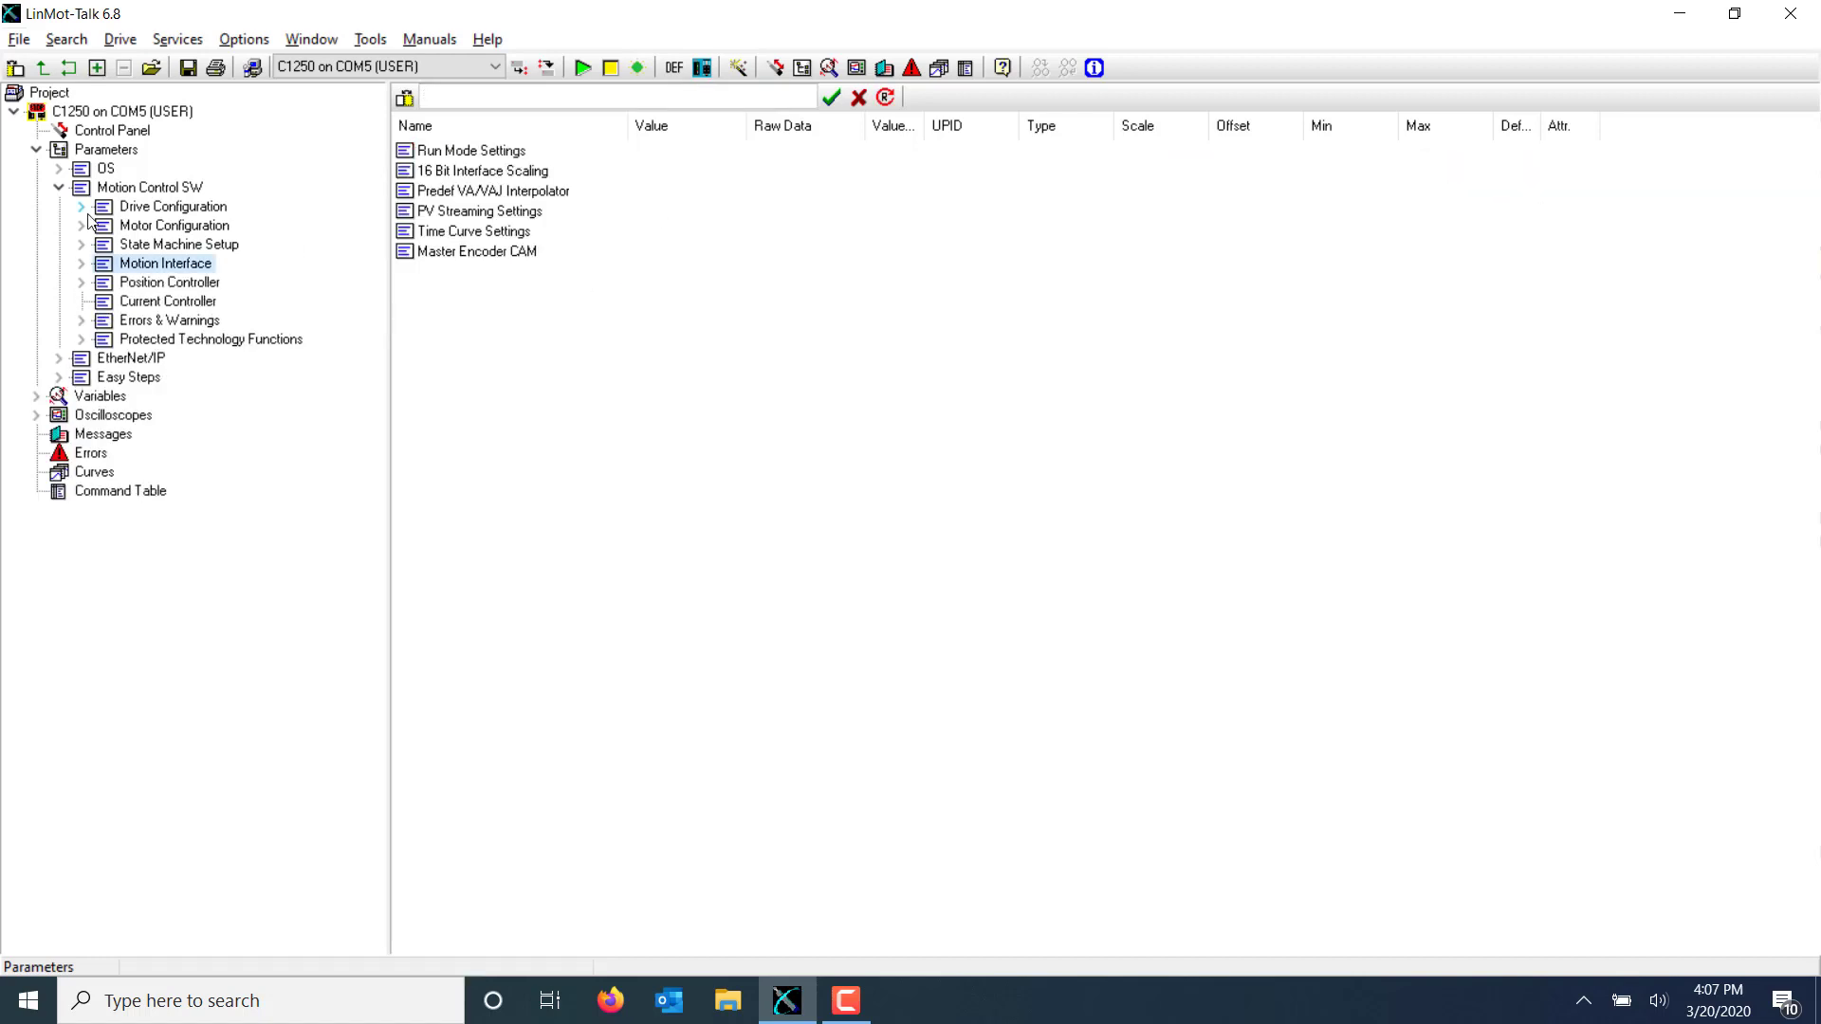
Assign Trigger as the function of digital input X4.6 in the I/O Definitions
click(81, 207)
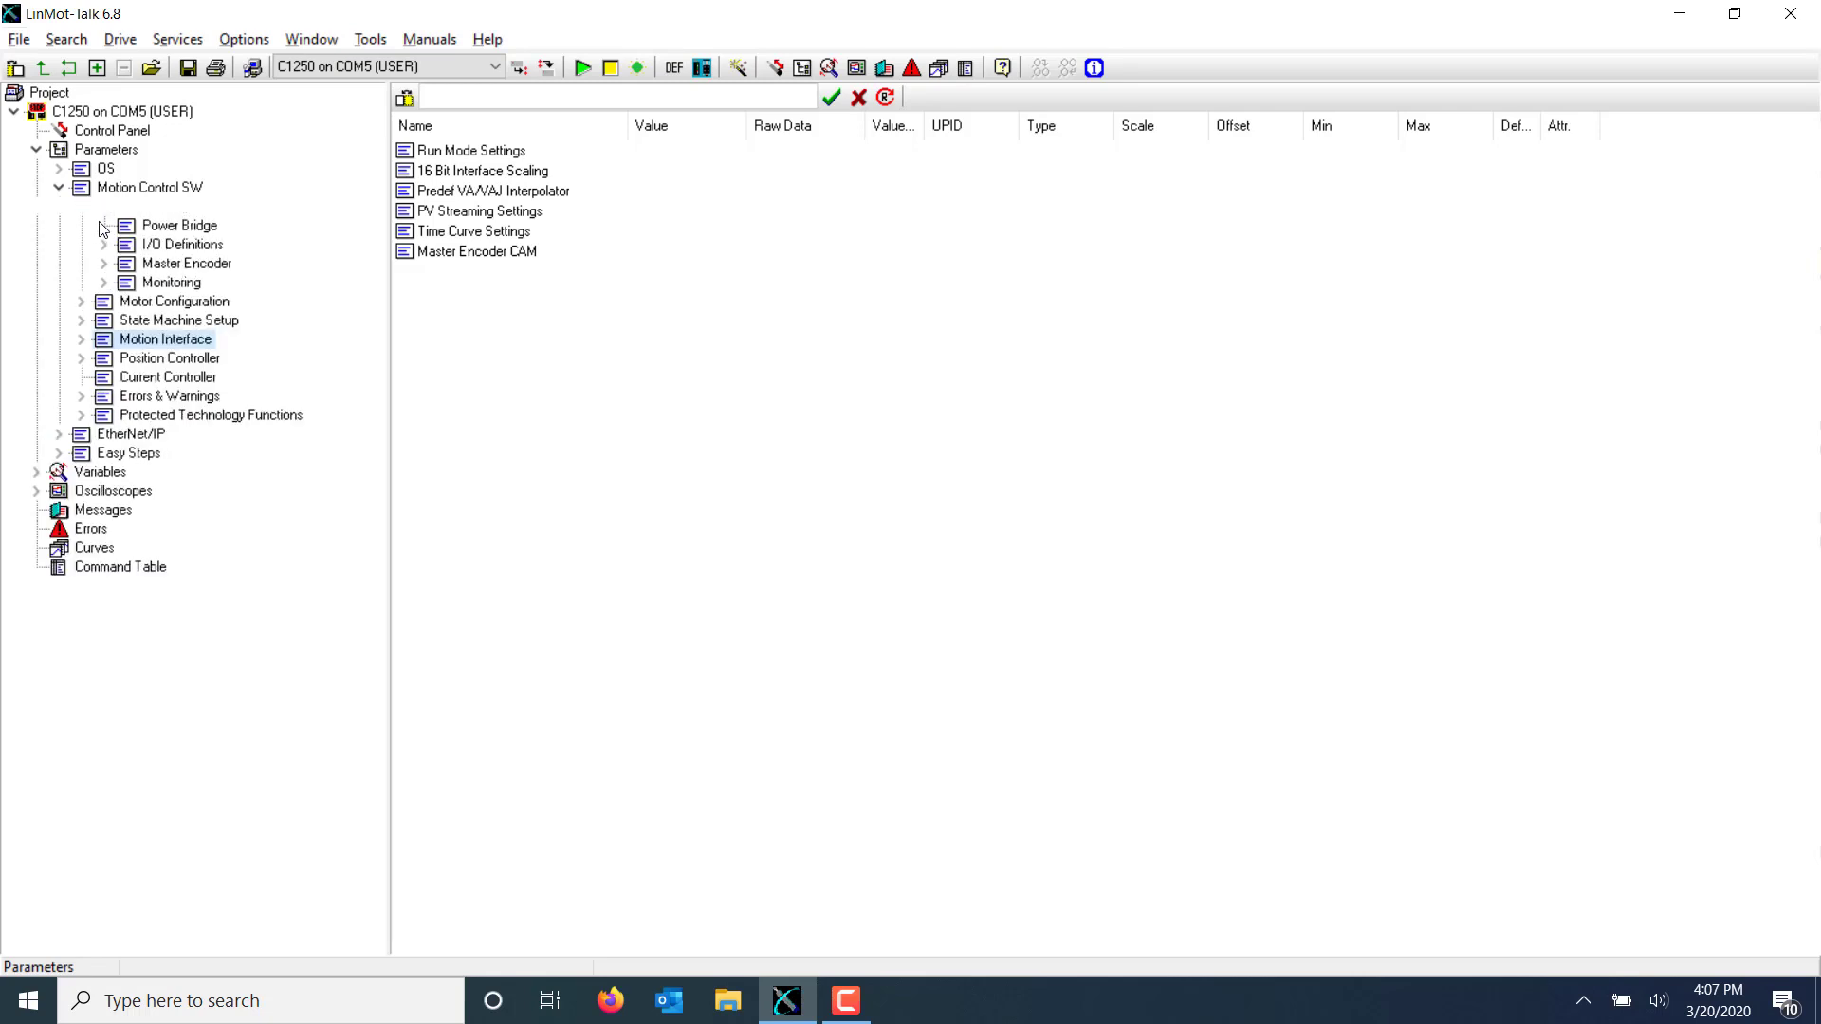
click(104, 244)
click(194, 338)
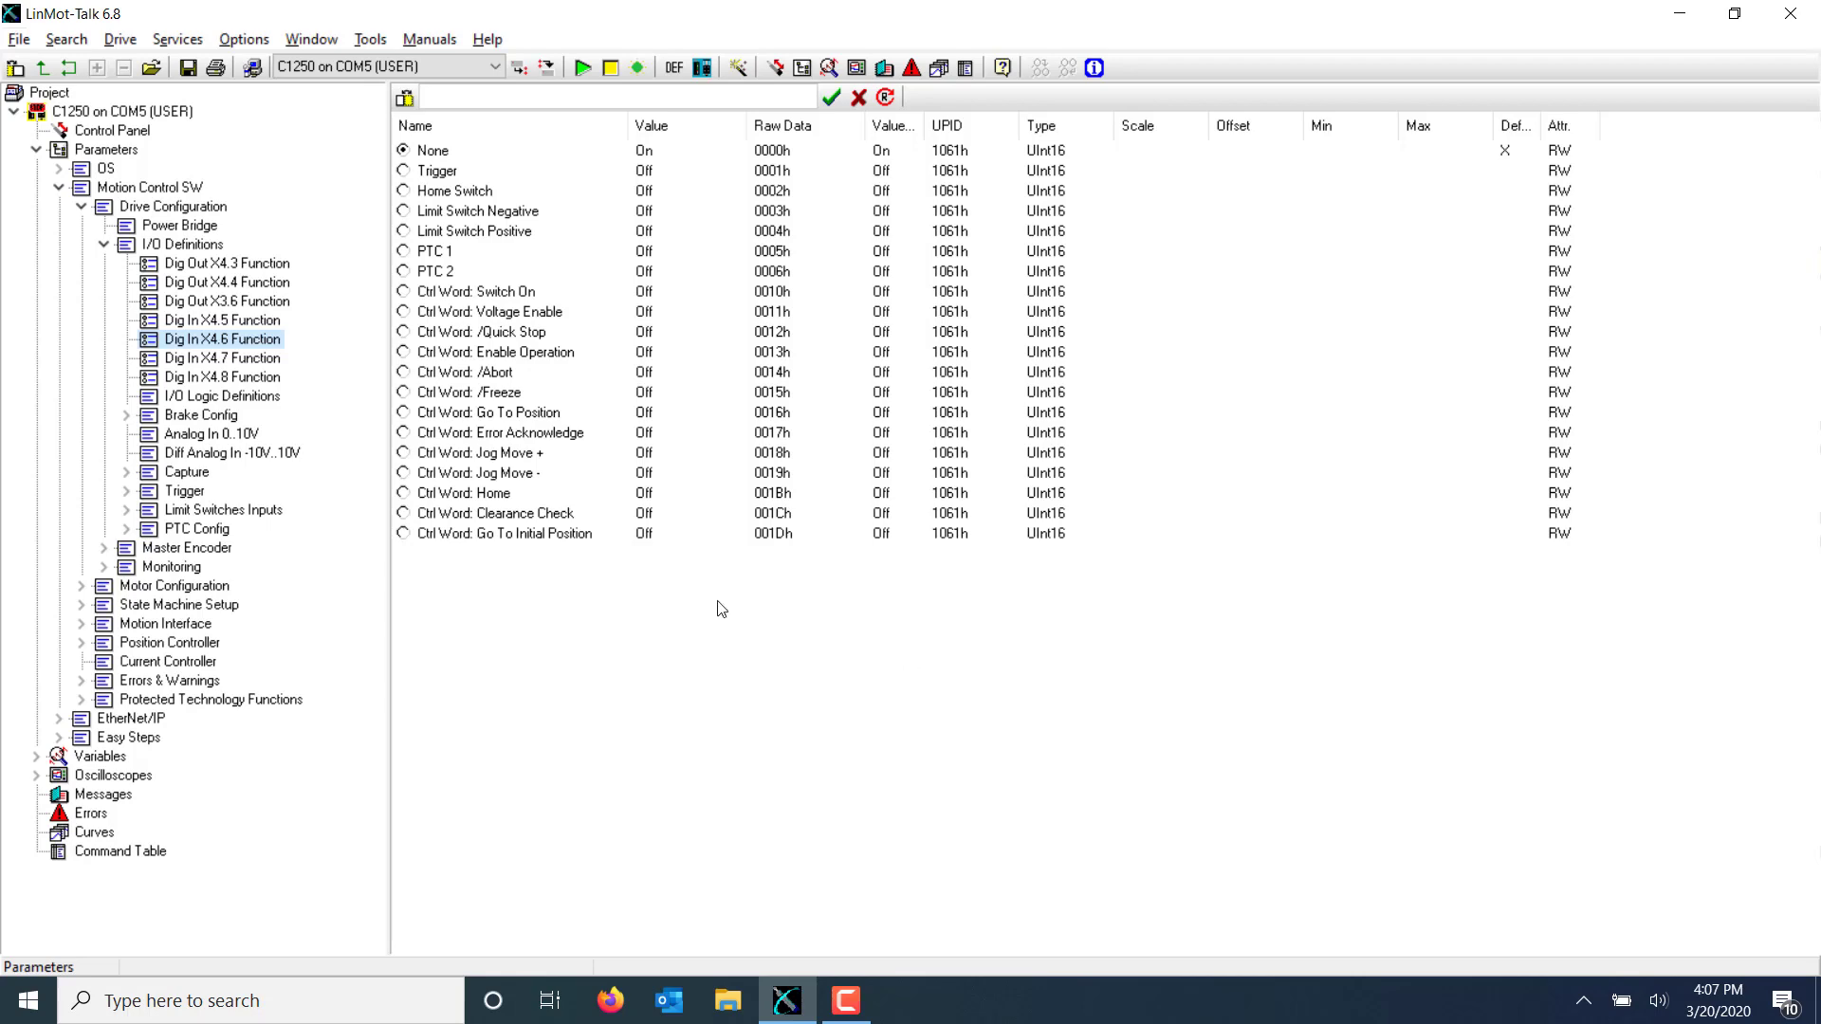
click(438, 171)
double_click(438, 171)
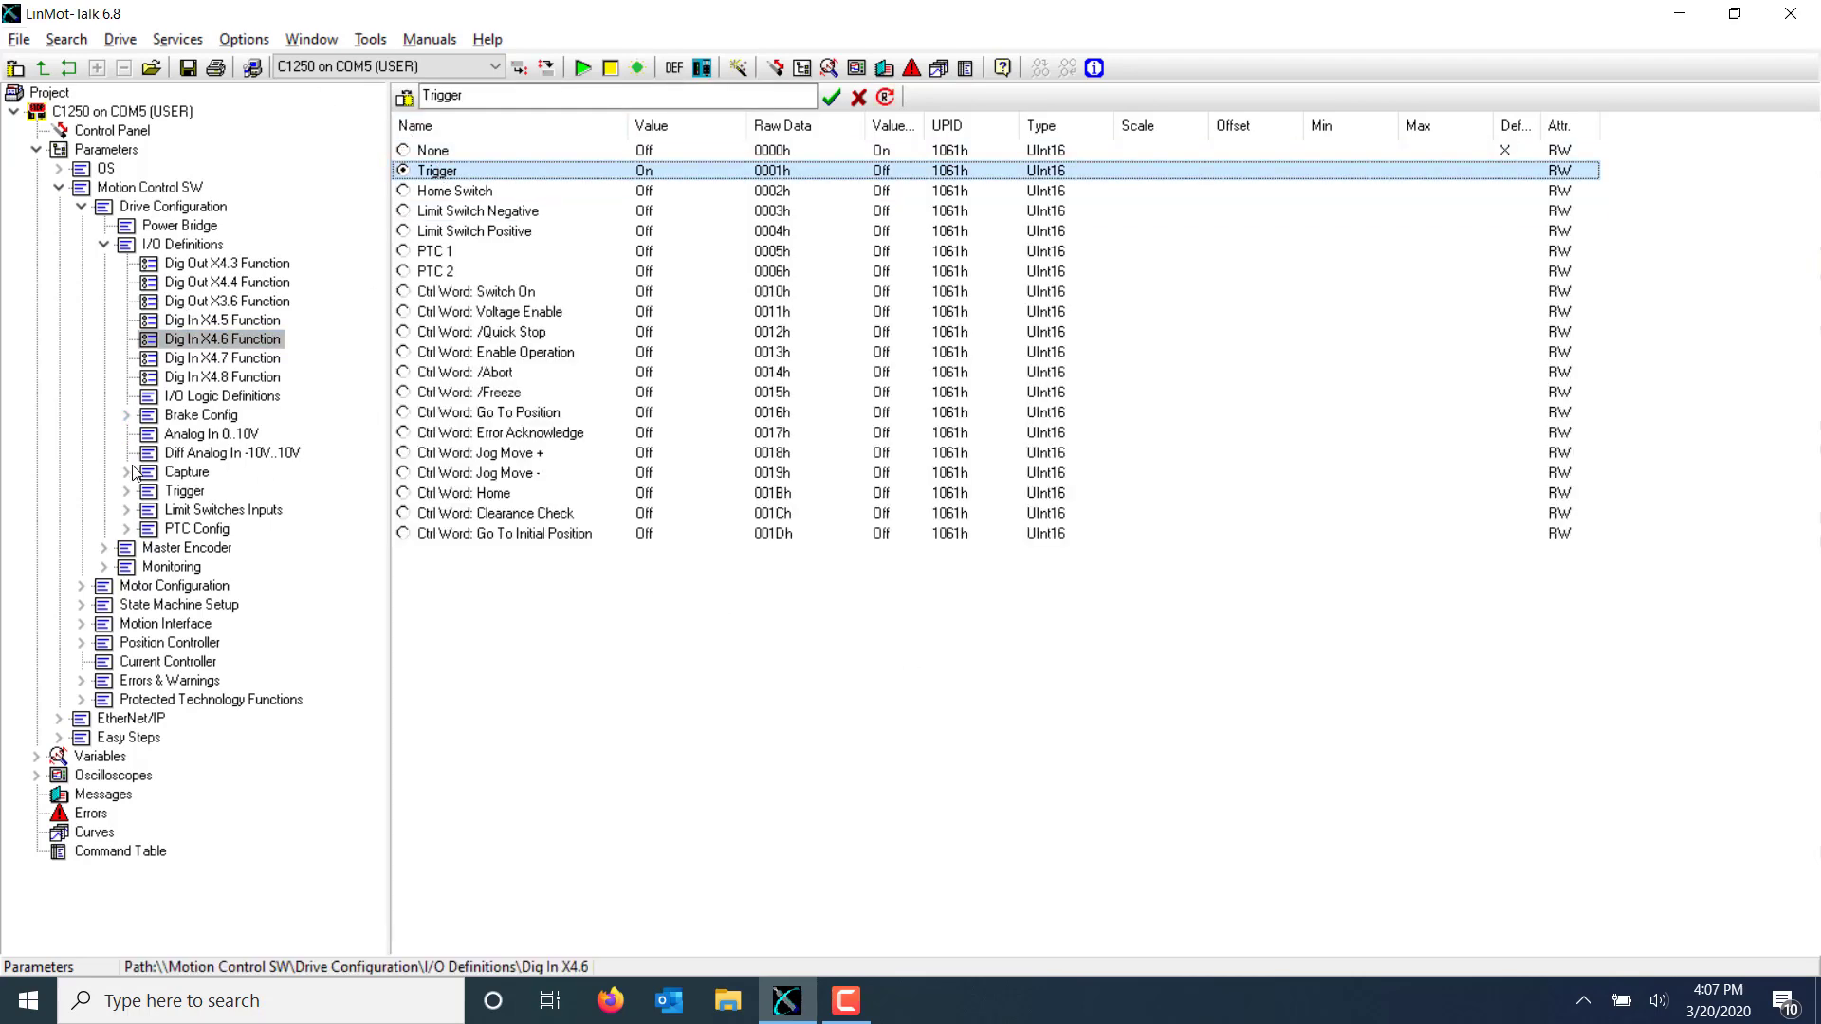
Set the trigger mode to Direct, check the trigger inhibit and delay times, and show the Control Panel
click(126, 490)
click(228, 510)
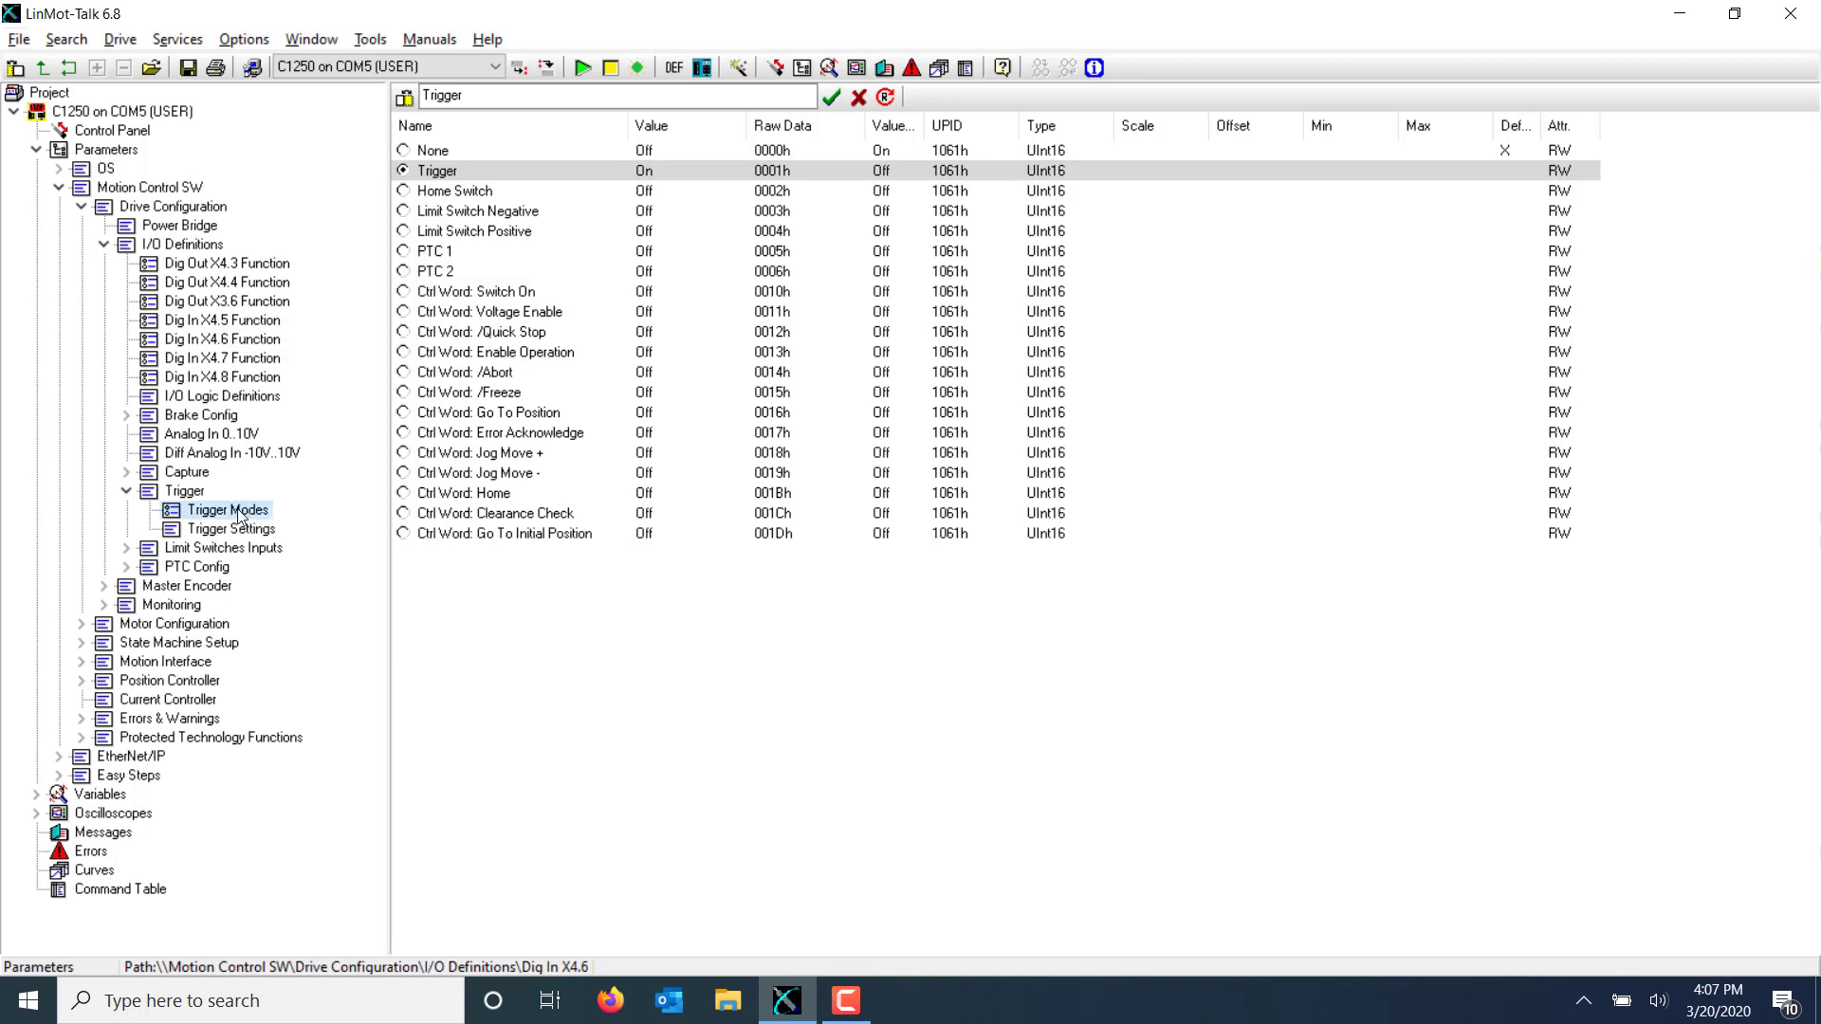
double_click(466, 173)
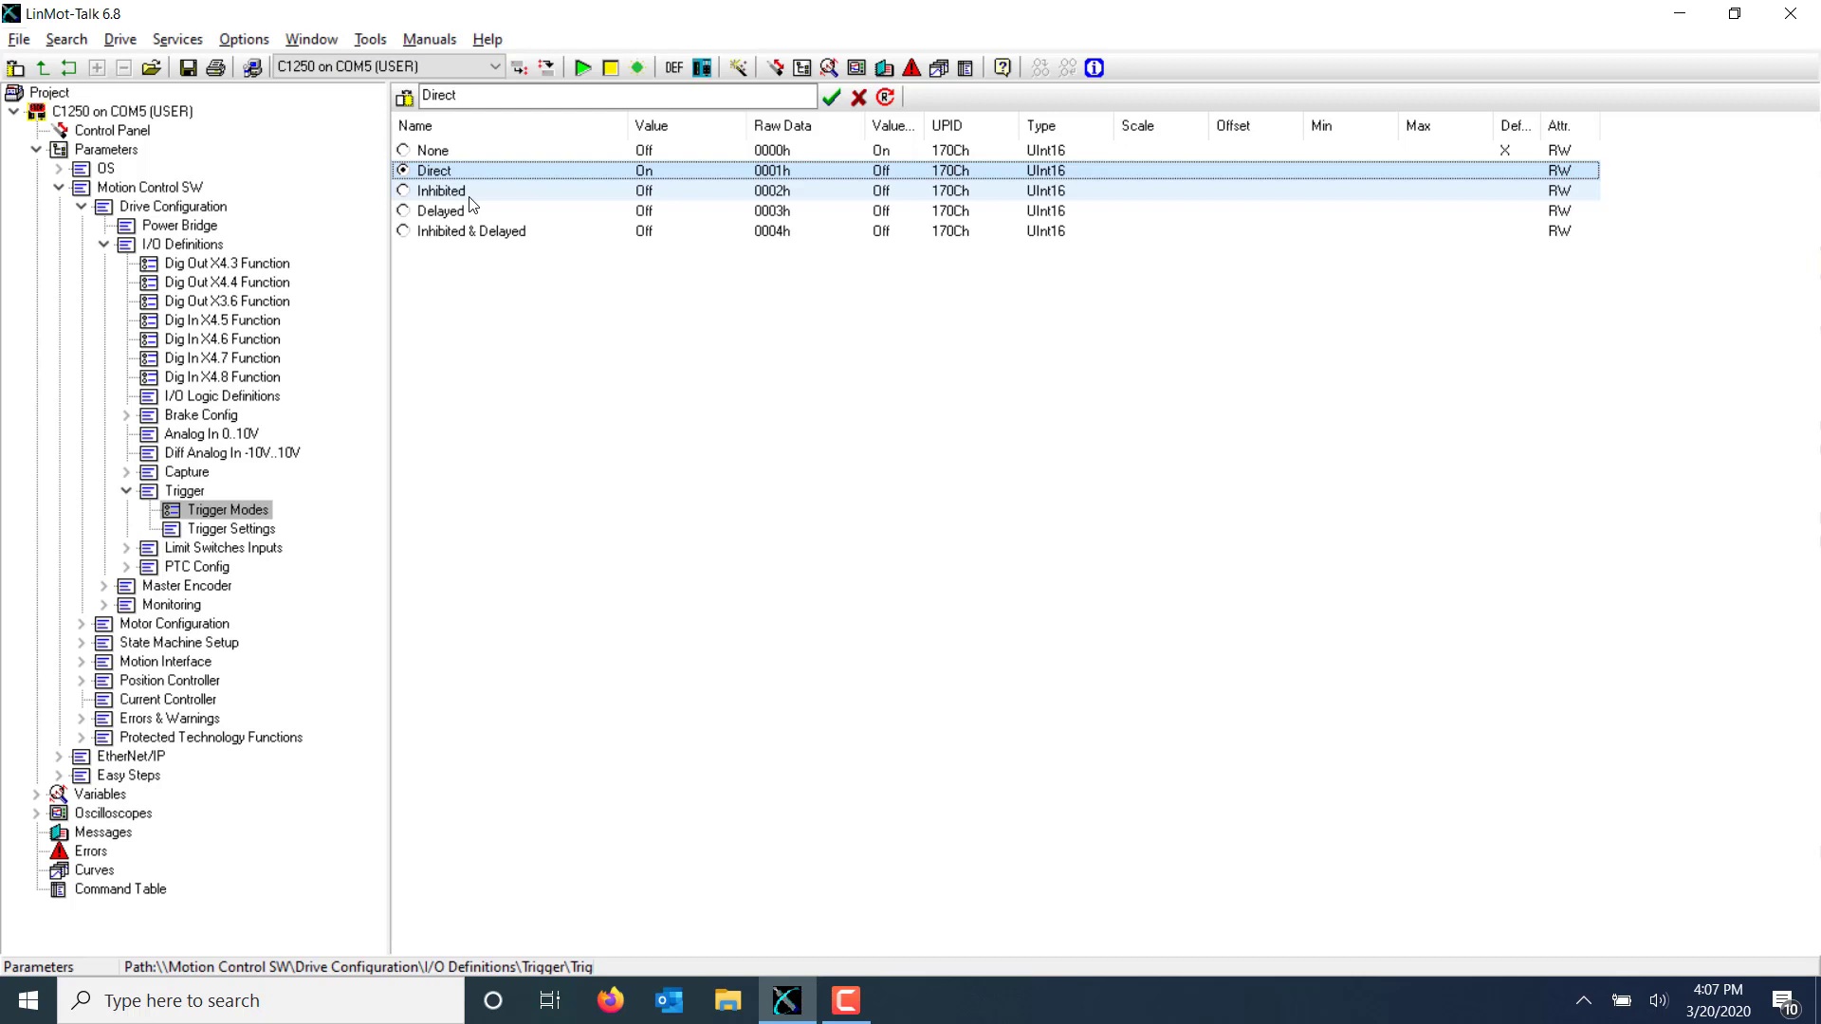
click(256, 517)
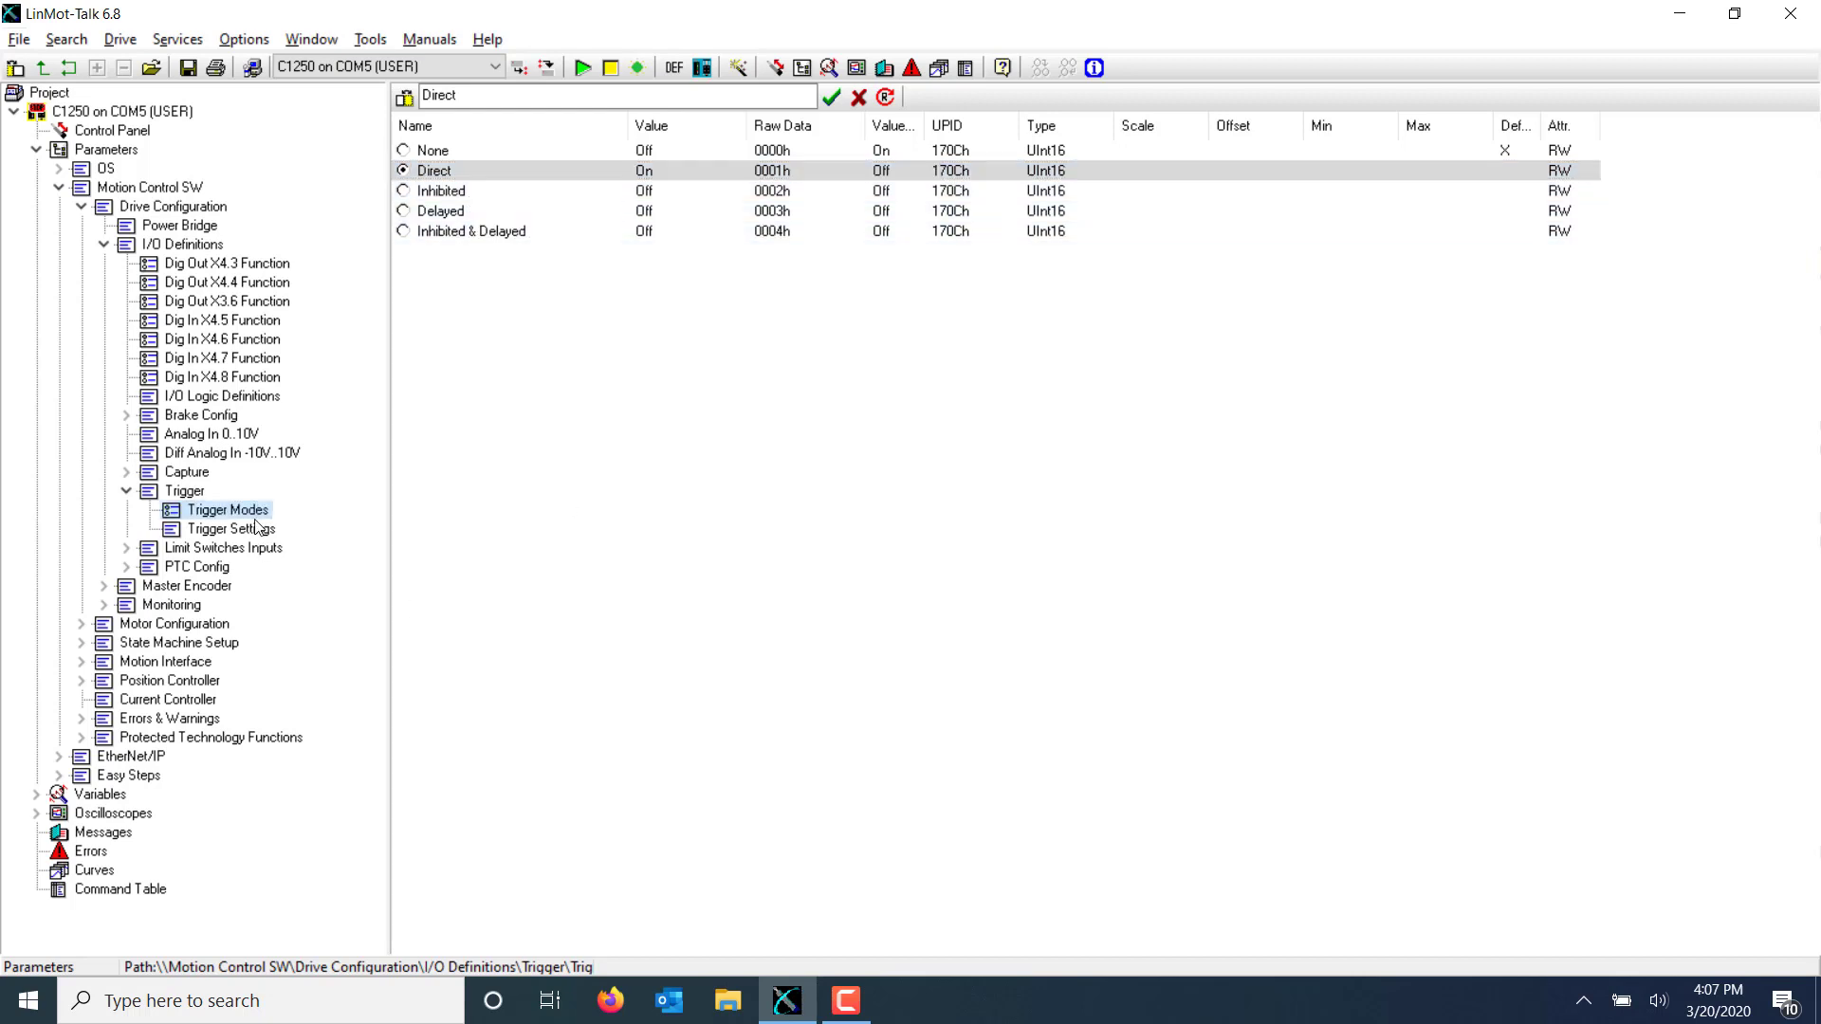
click(257, 528)
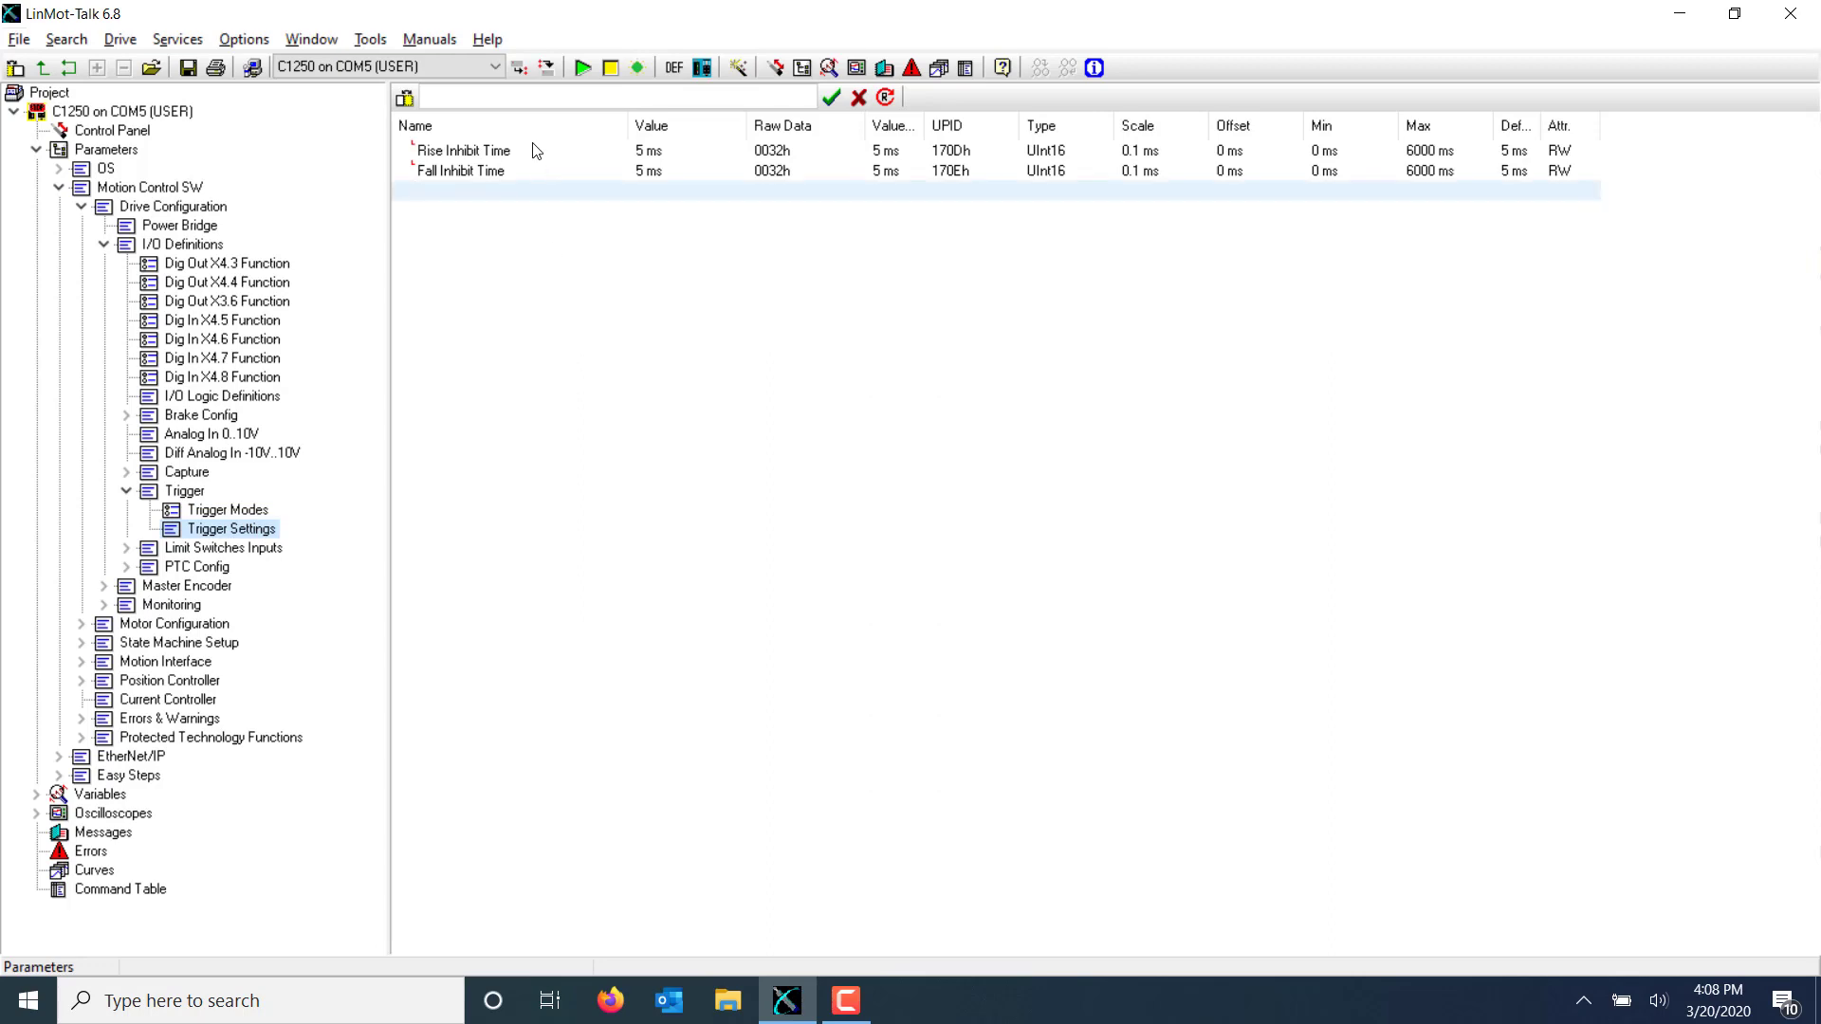
double_click(78, 149)
click(100, 130)
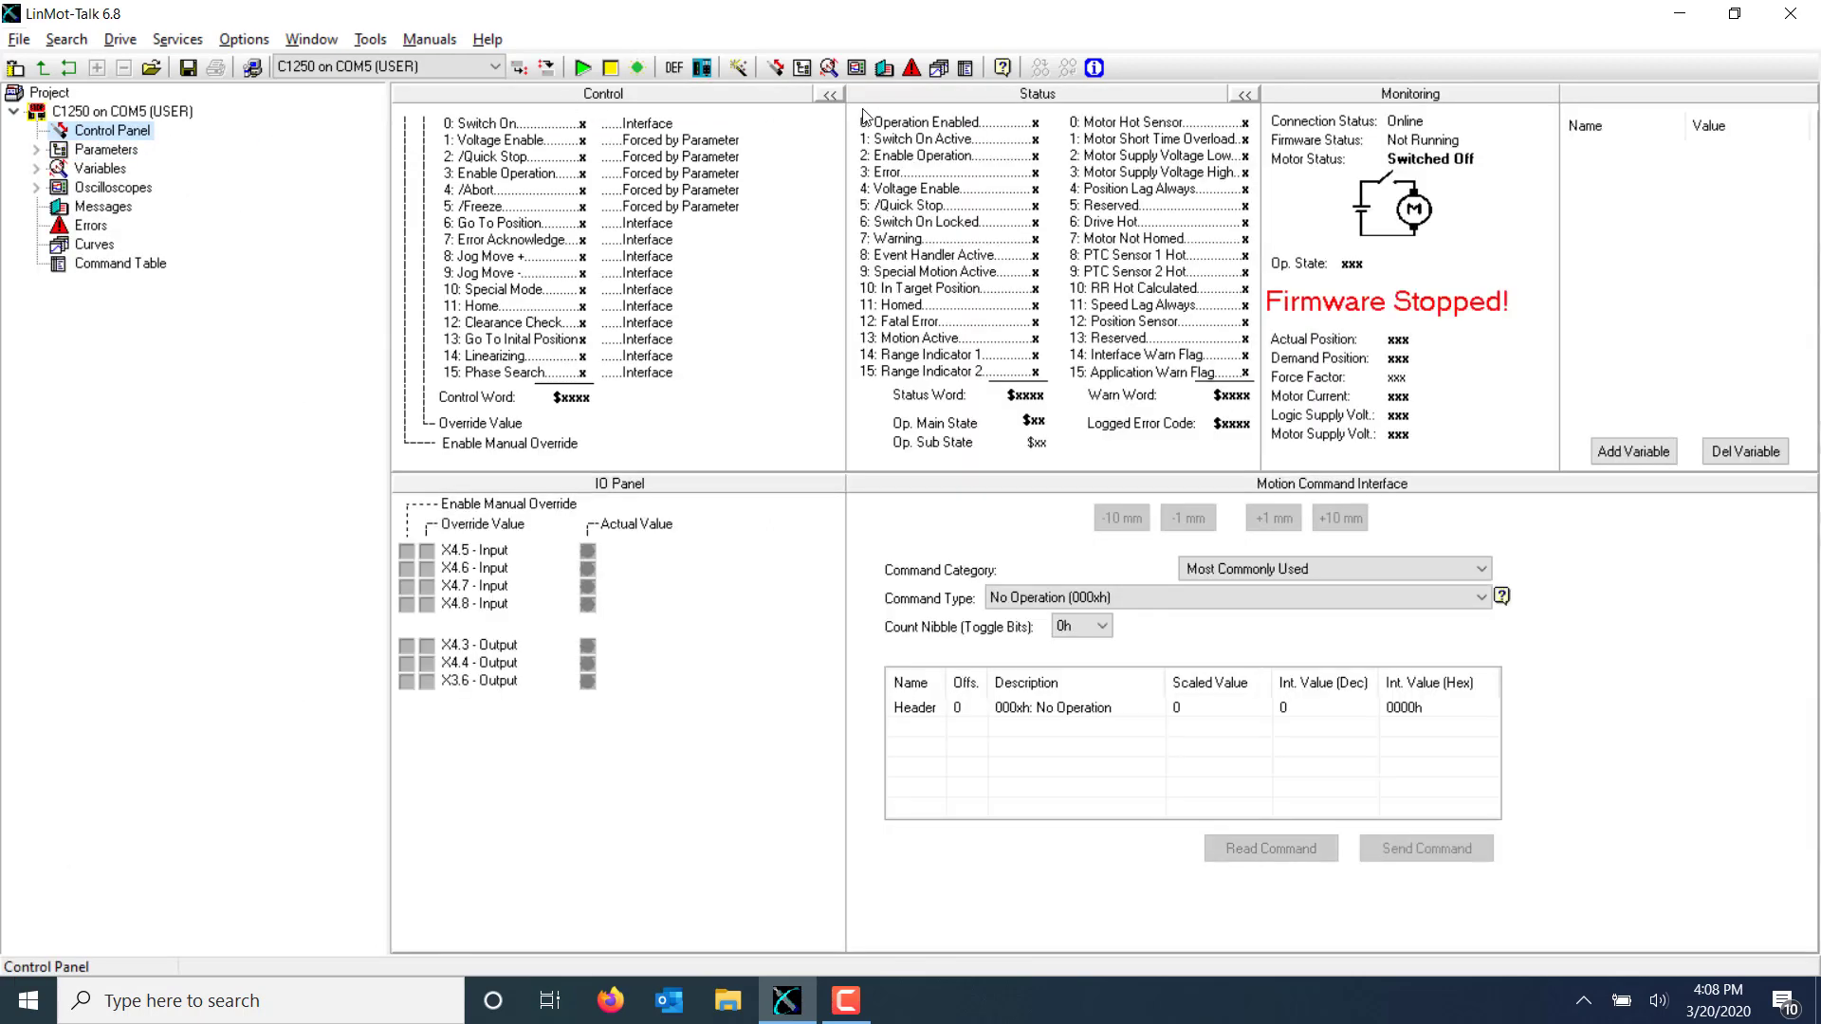
Reboot the drive, then force X4.6 on and off twice, moving the actuator to 100 mm and back
click(582, 69)
click(982, 543)
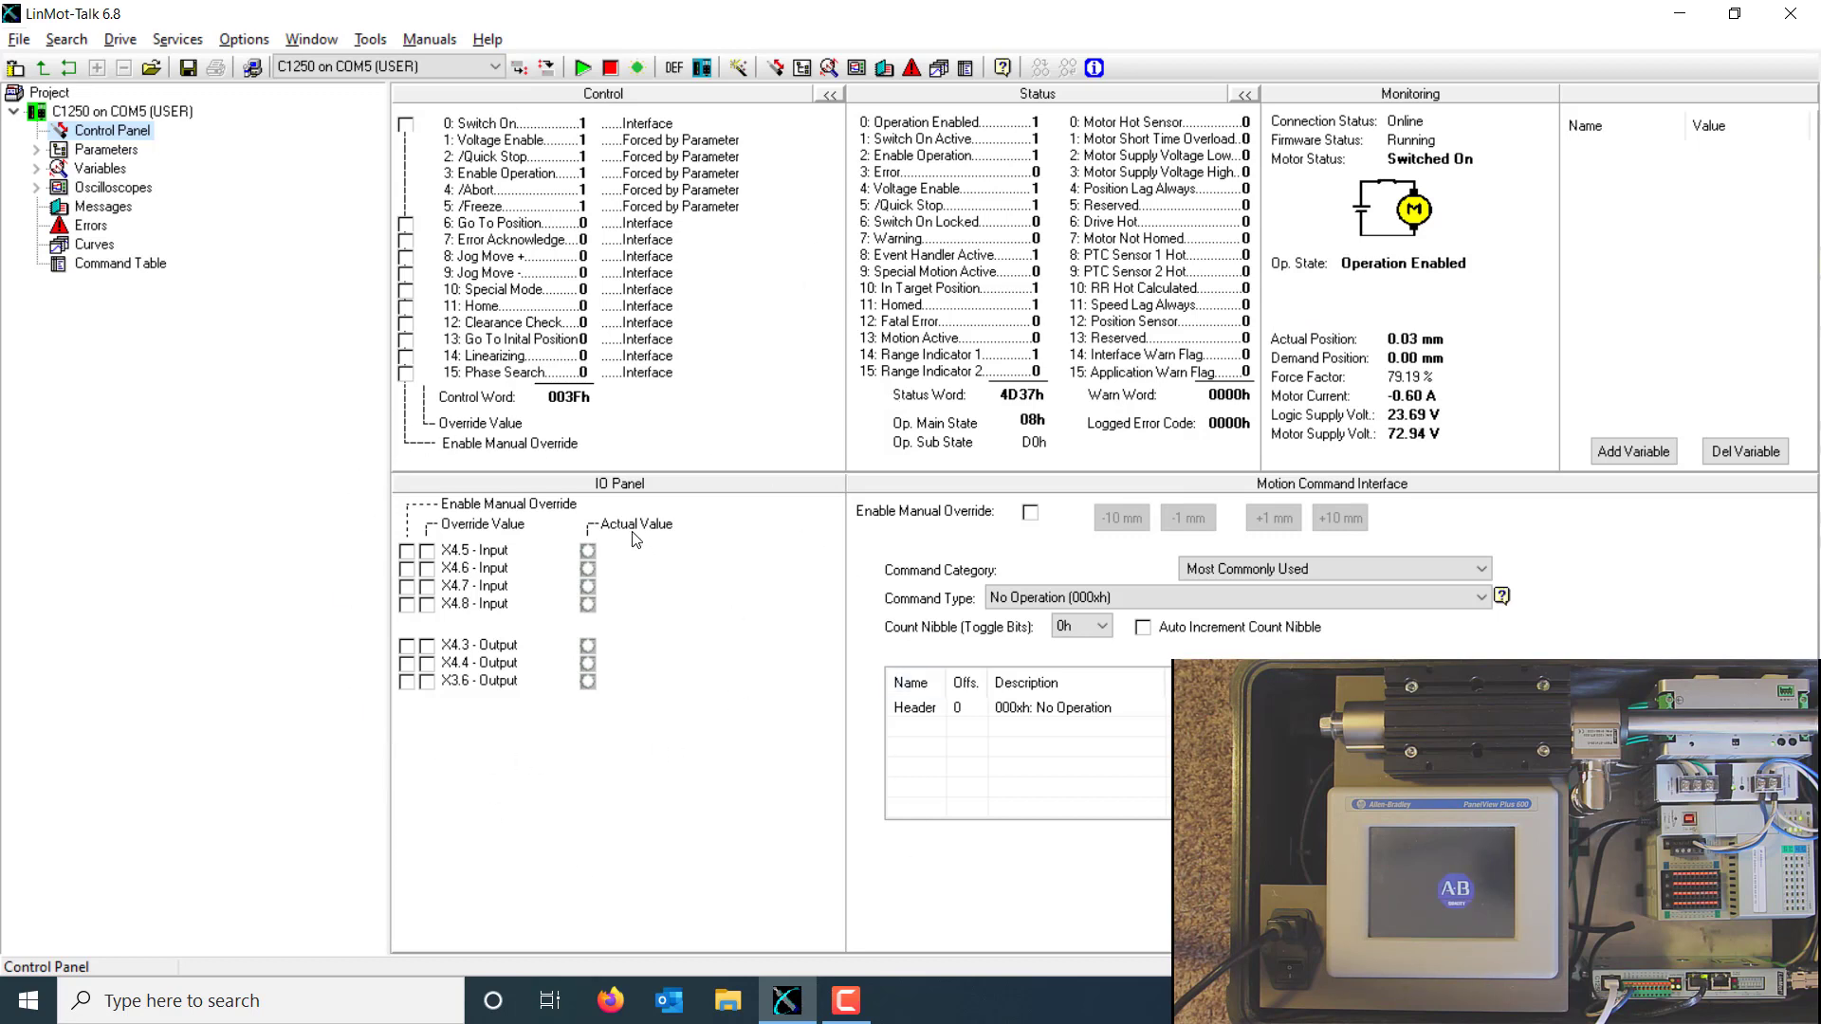
click(432, 573)
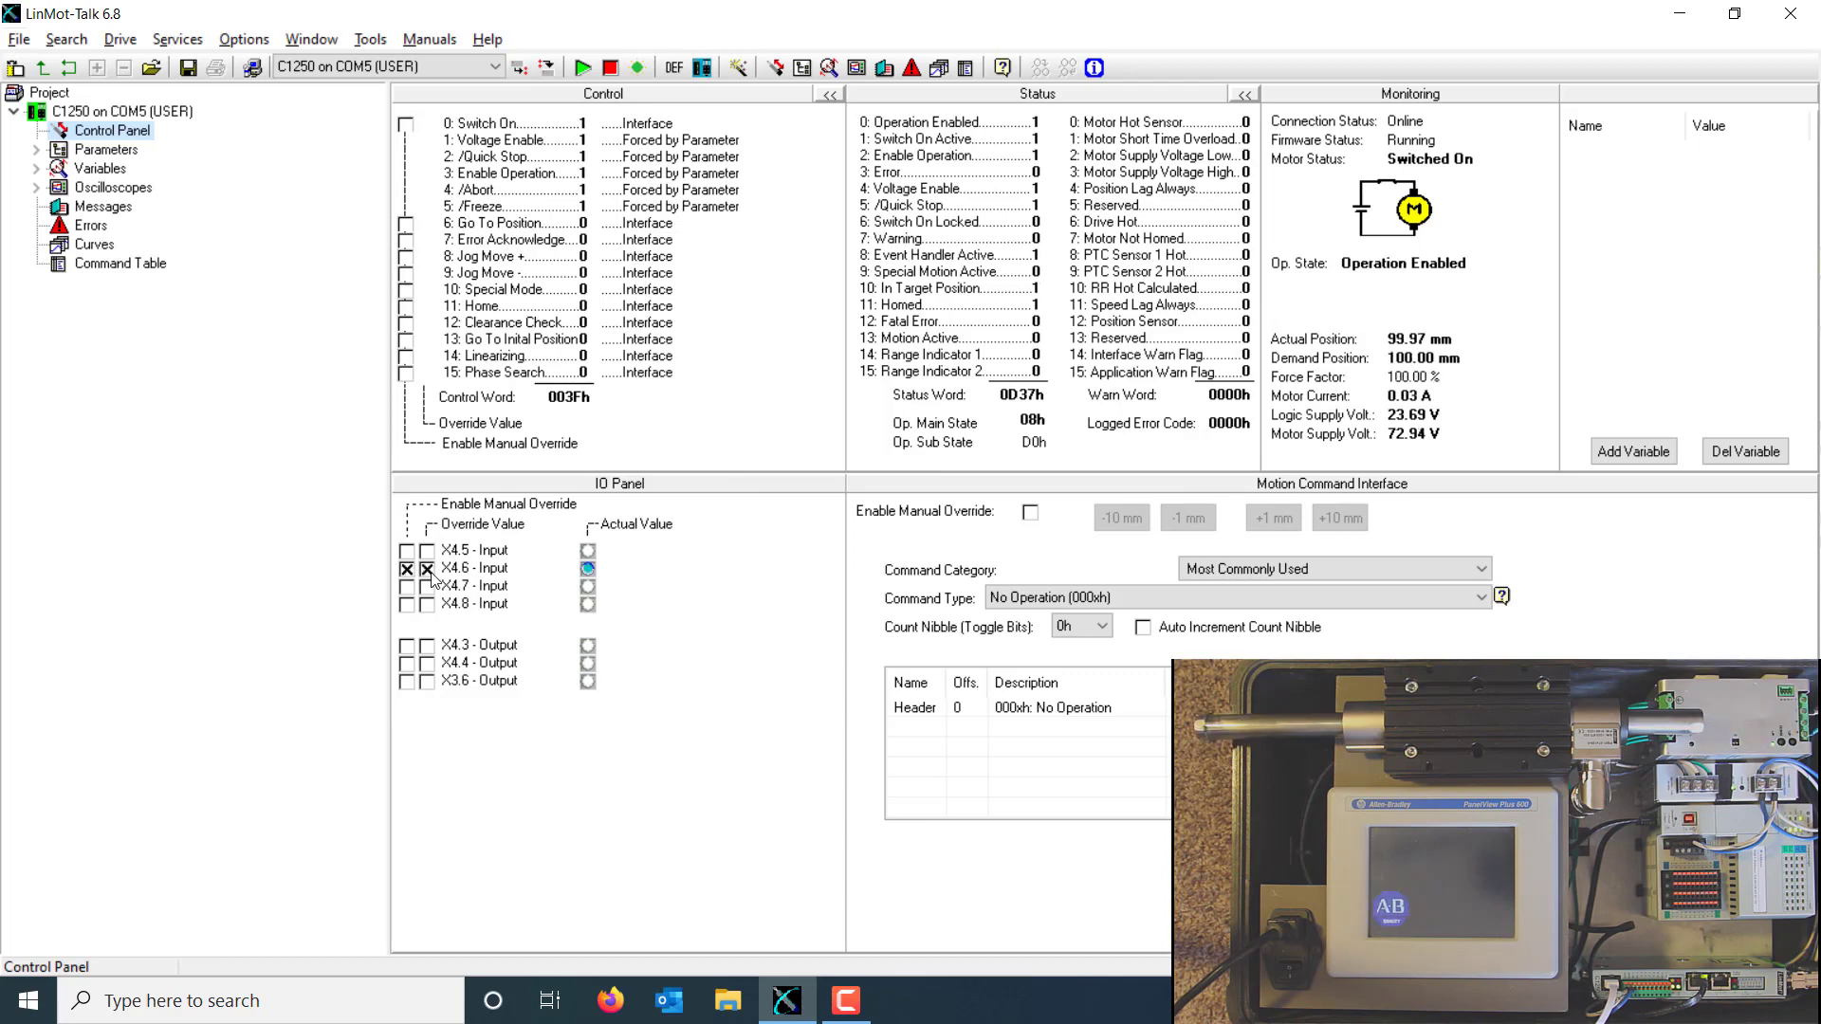
click(429, 570)
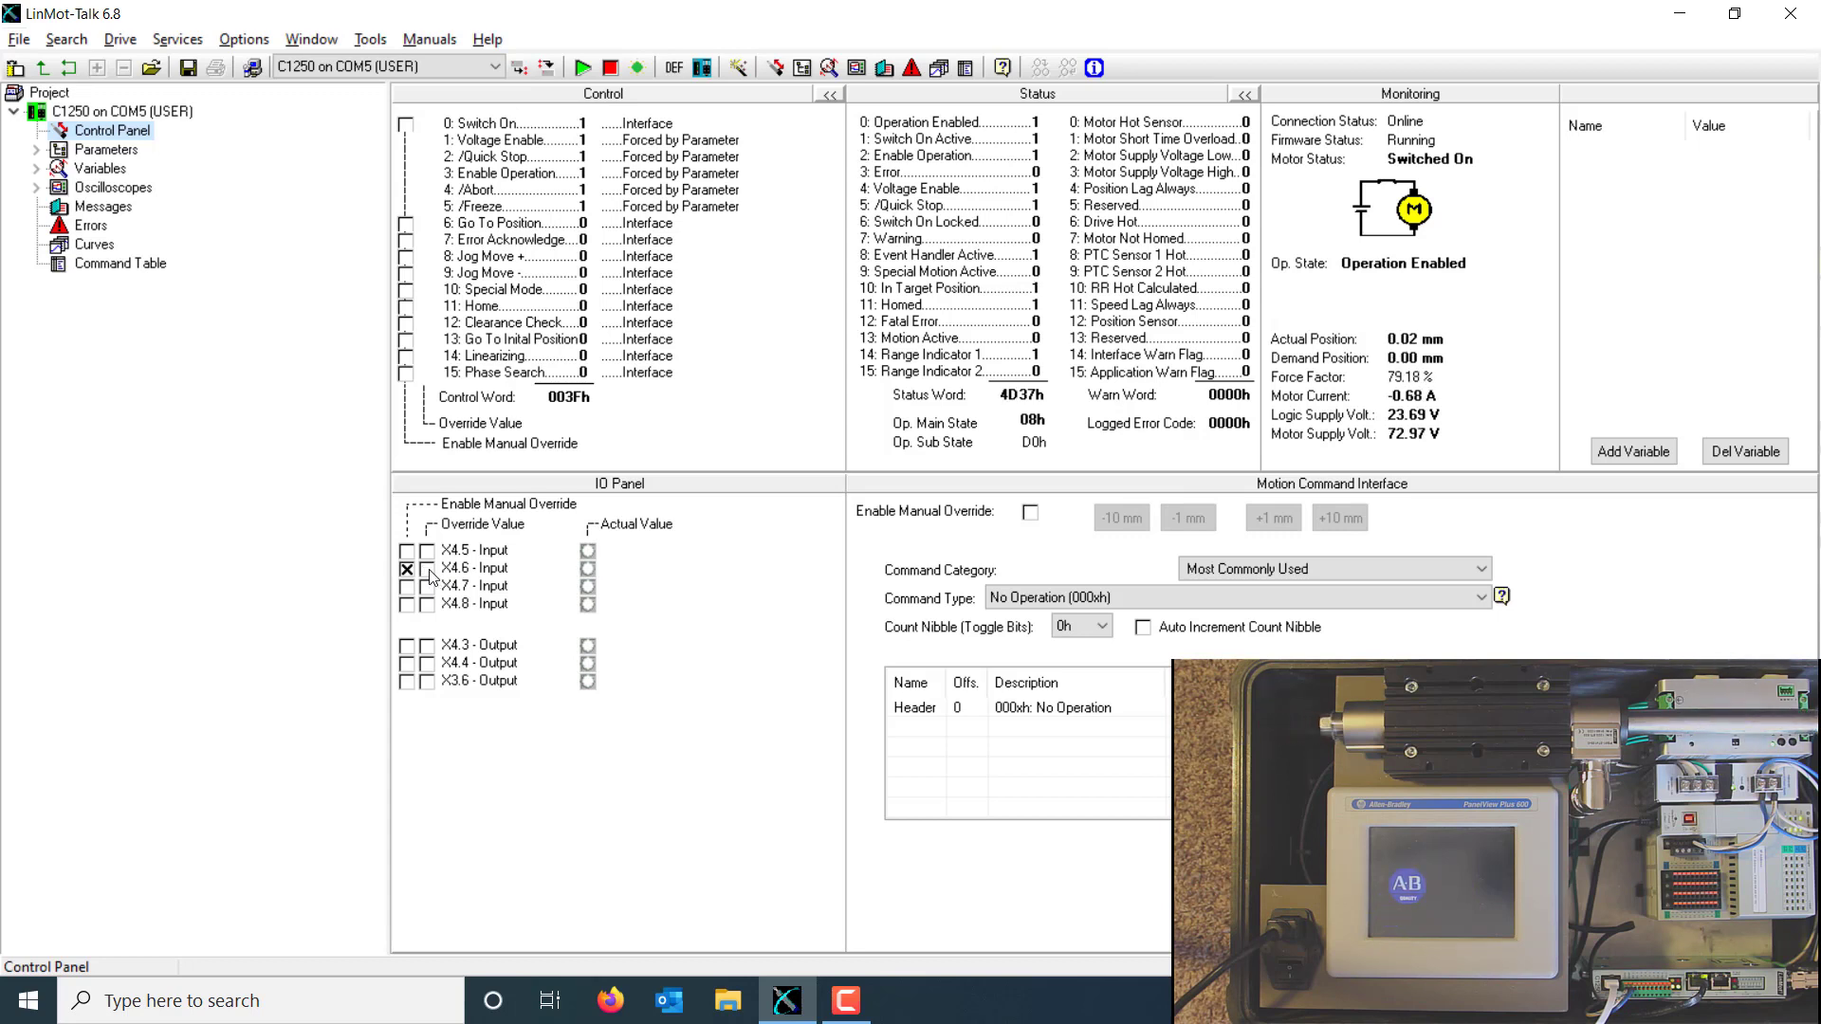
click(429, 570)
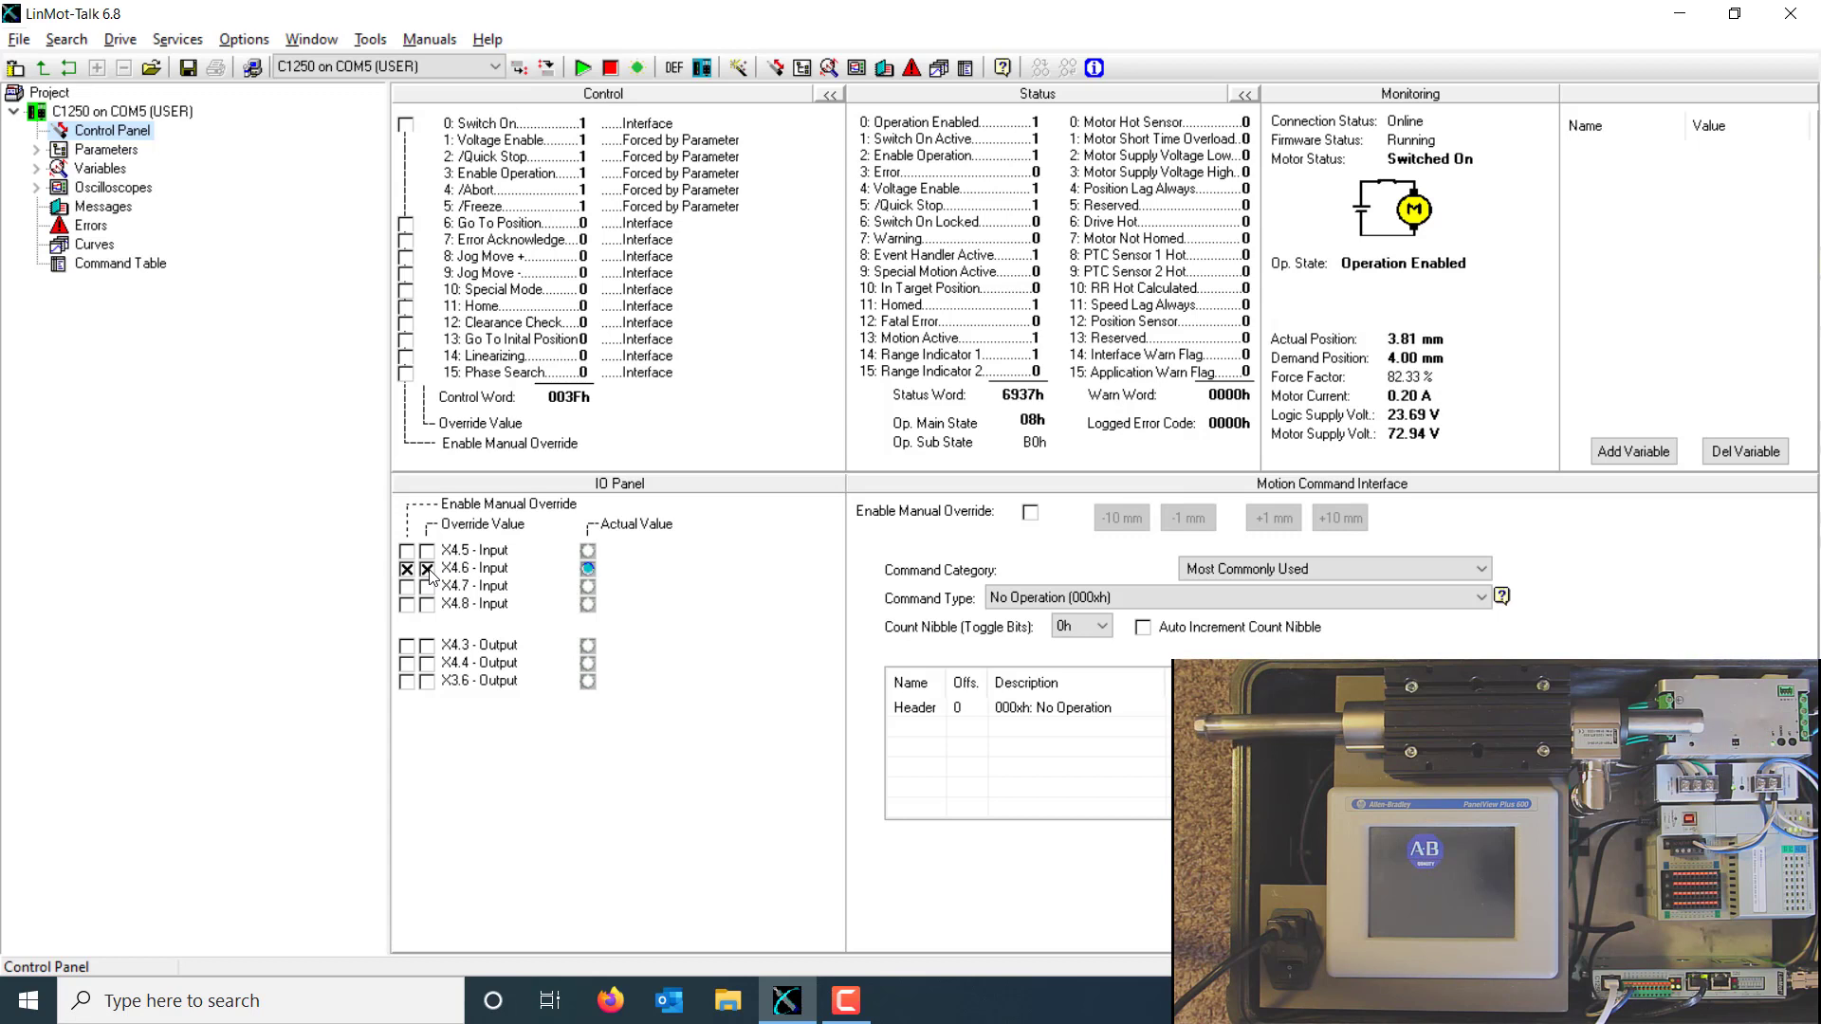
click(429, 570)
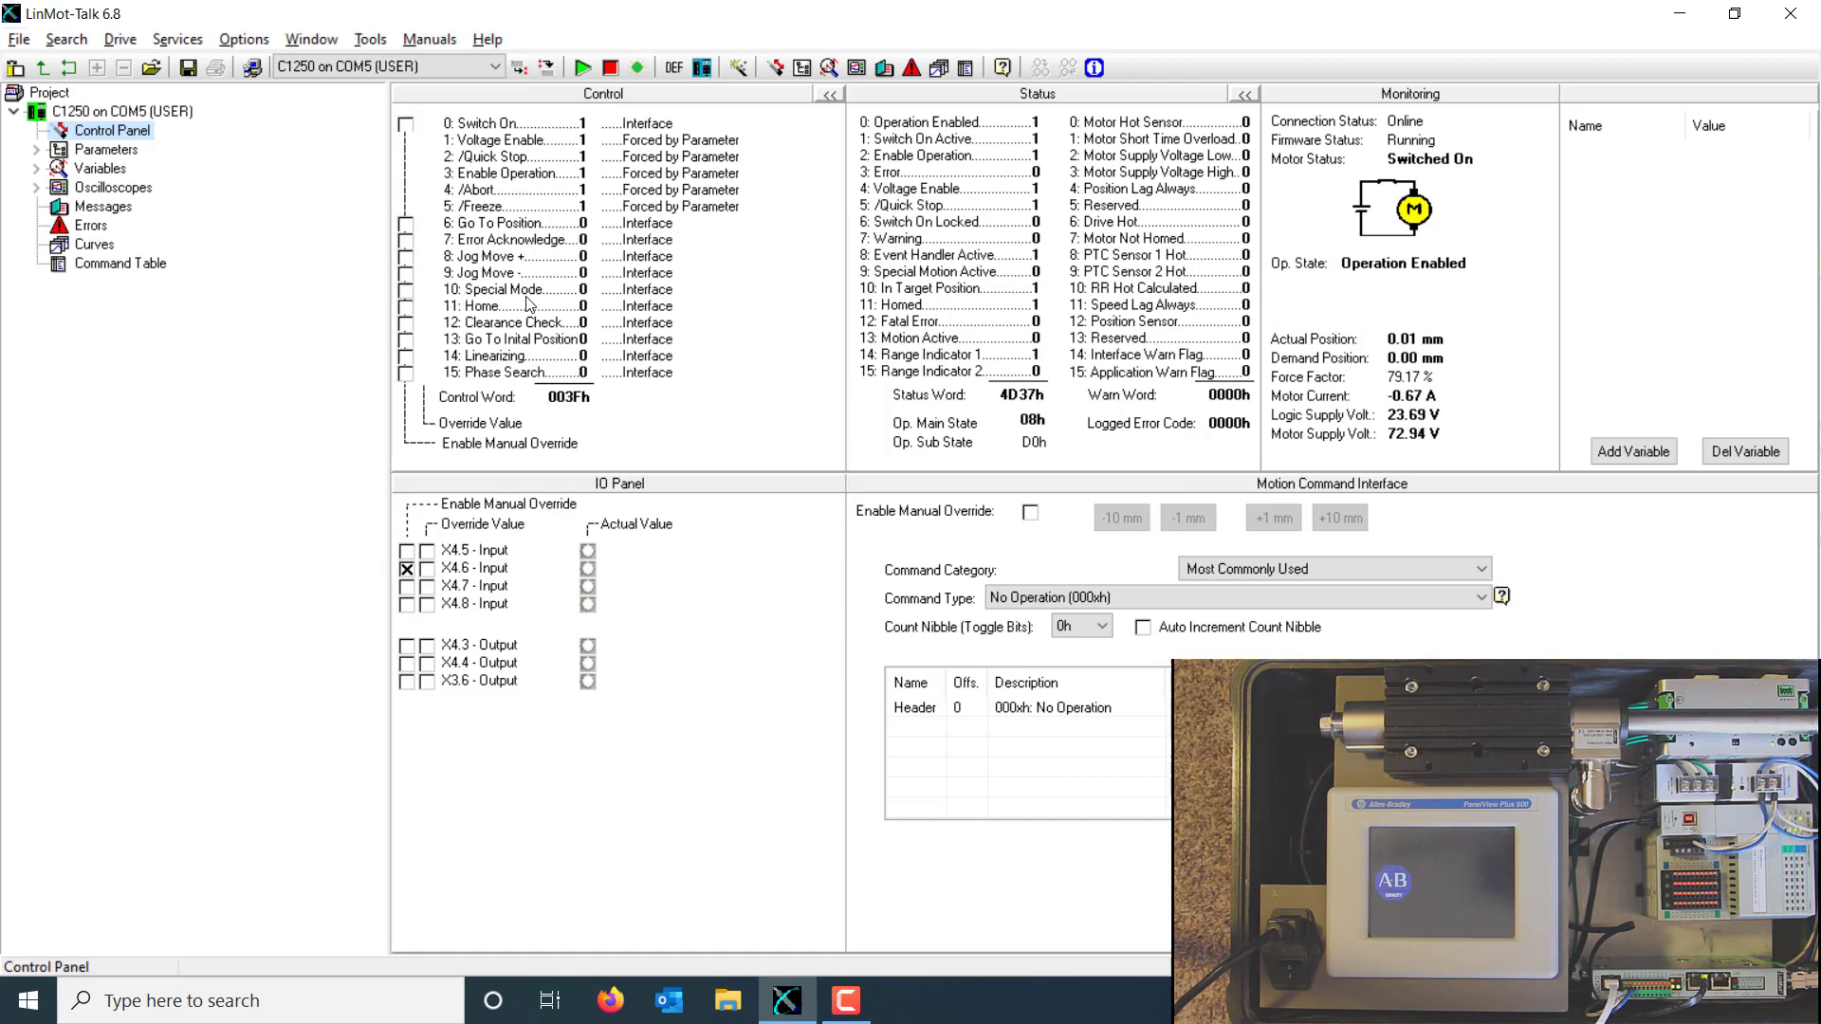
Set Fall Curve ID to 0 and Rise Curve ID to 3 in Triggered Curves Settings
click(37, 152)
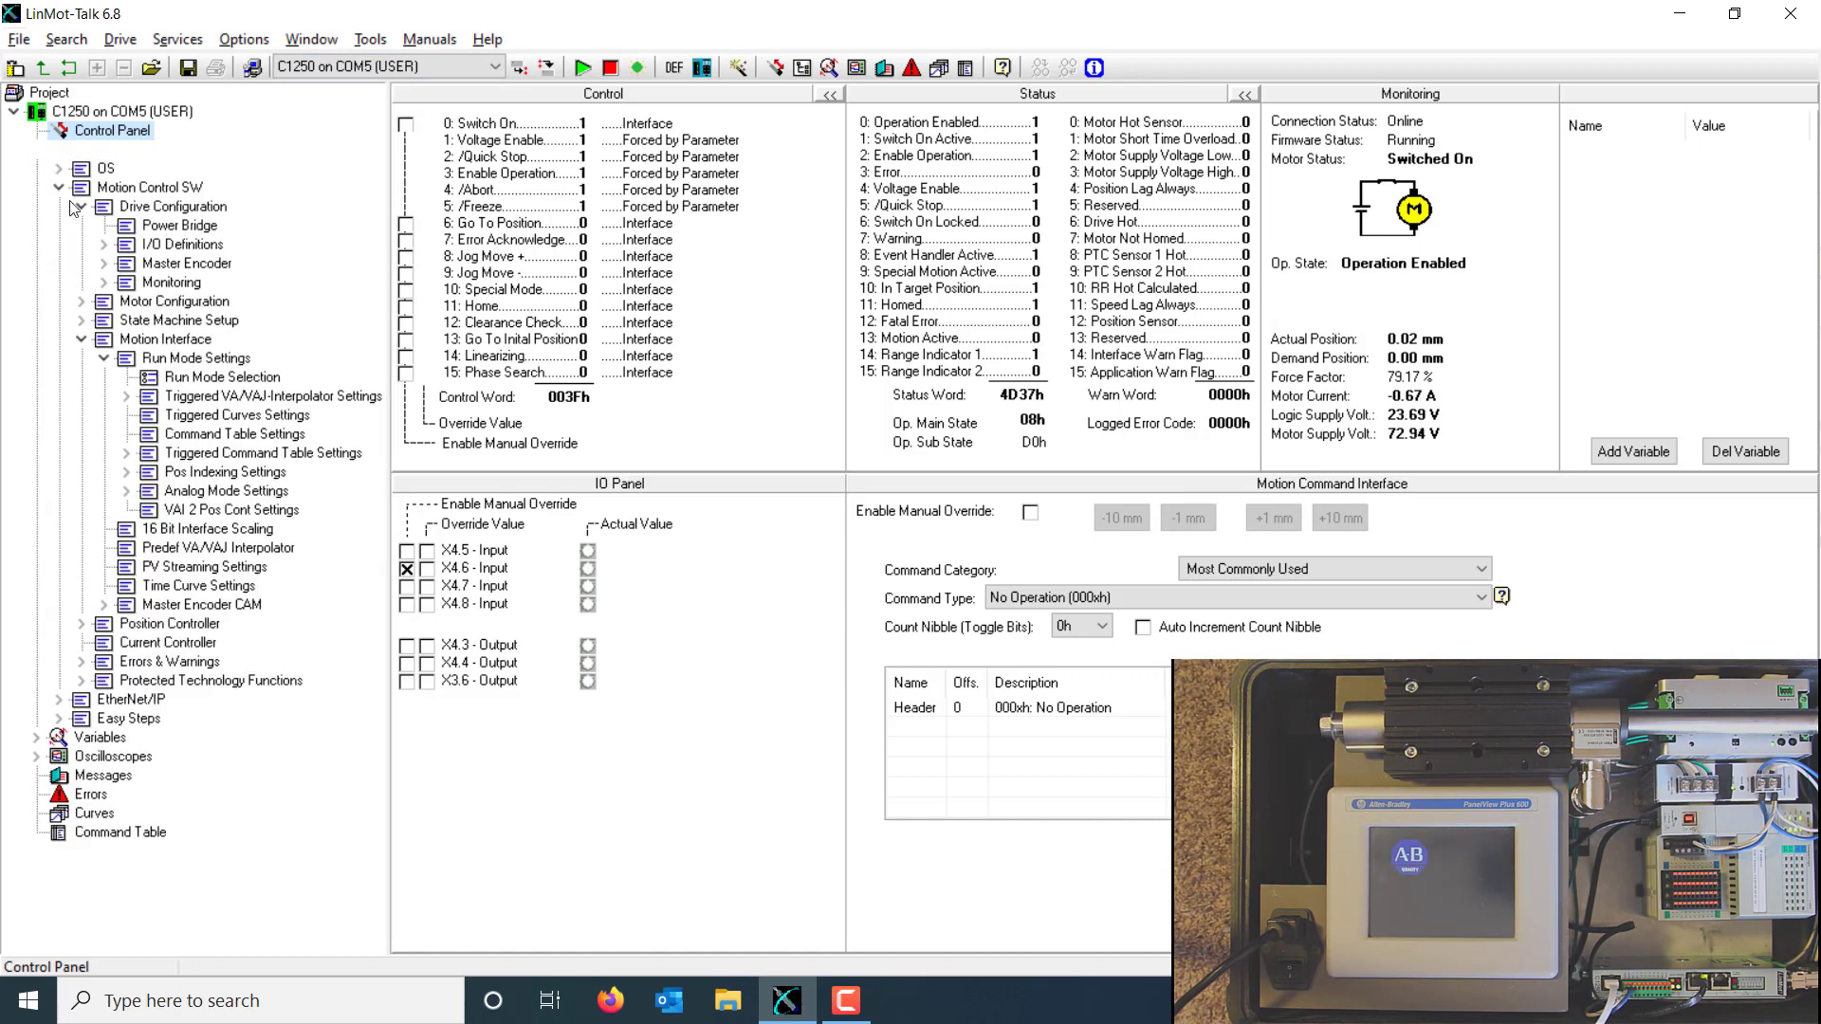
click(207, 418)
click(492, 173)
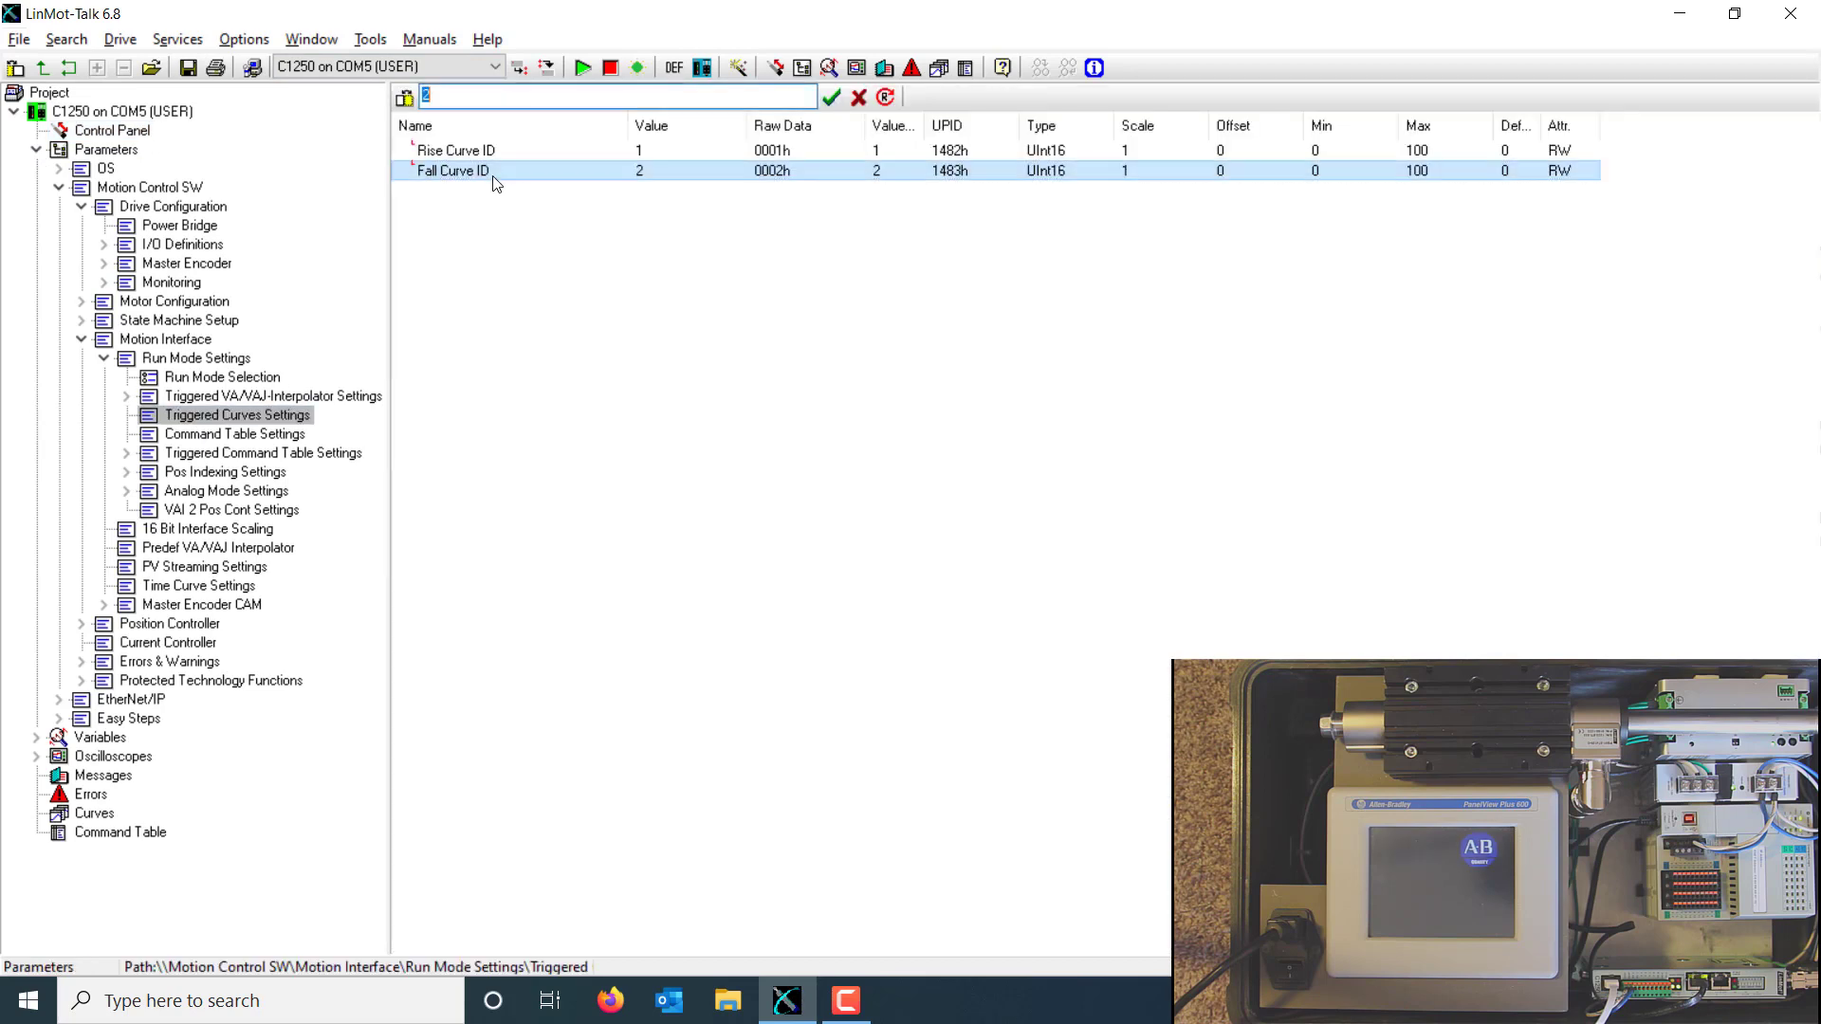
key(Return)
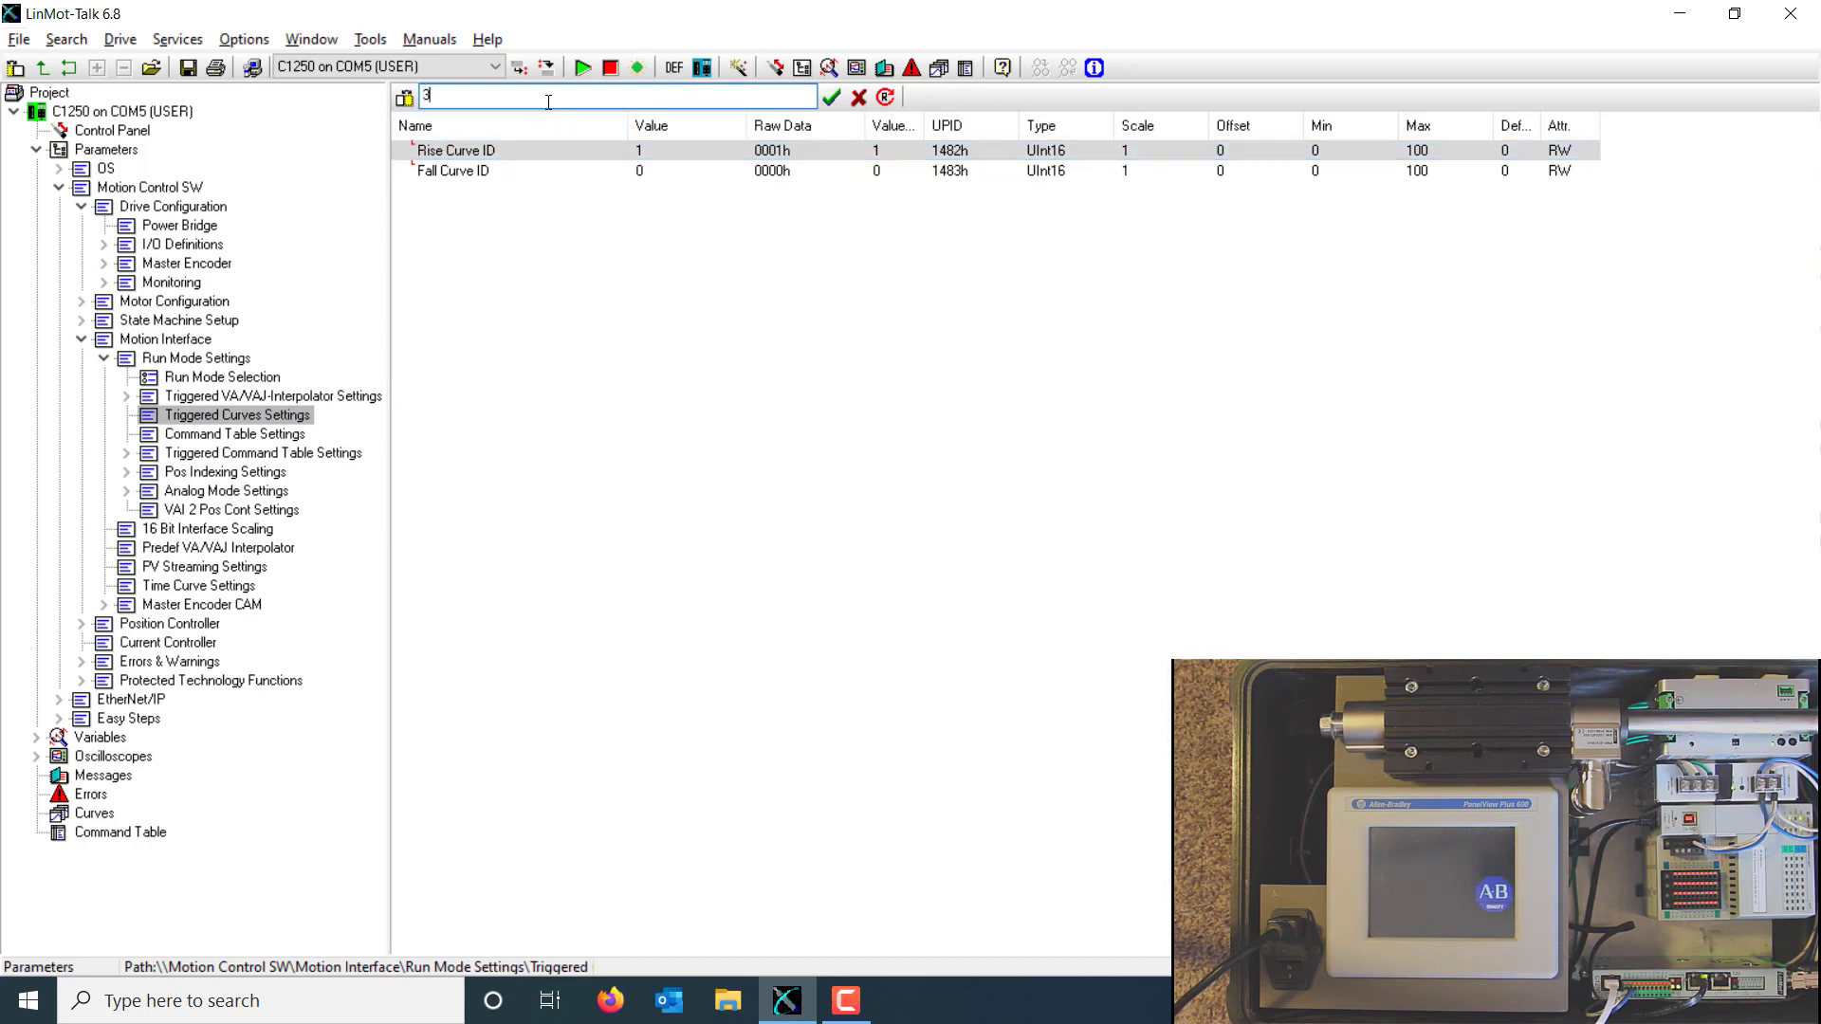
text(3)
key(Return)
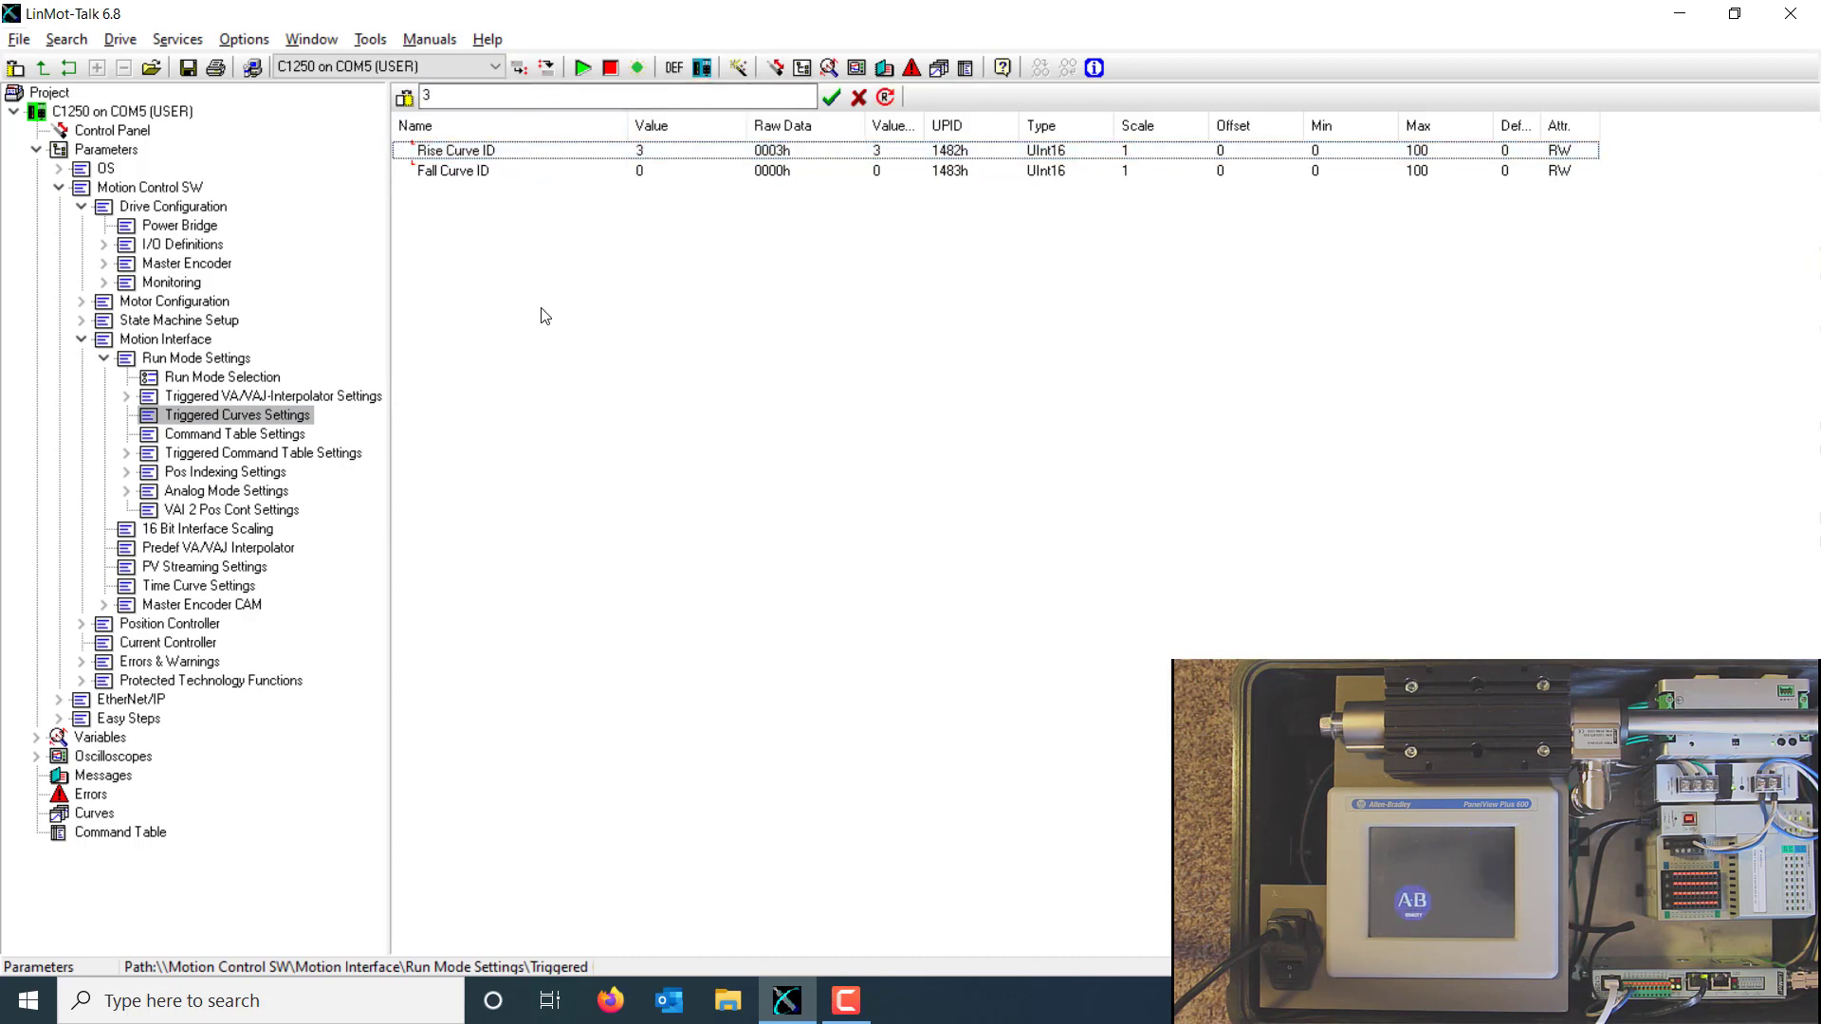
Return to the Control Panel and toggle input X4.6 to trigger the joined curve
click(104, 133)
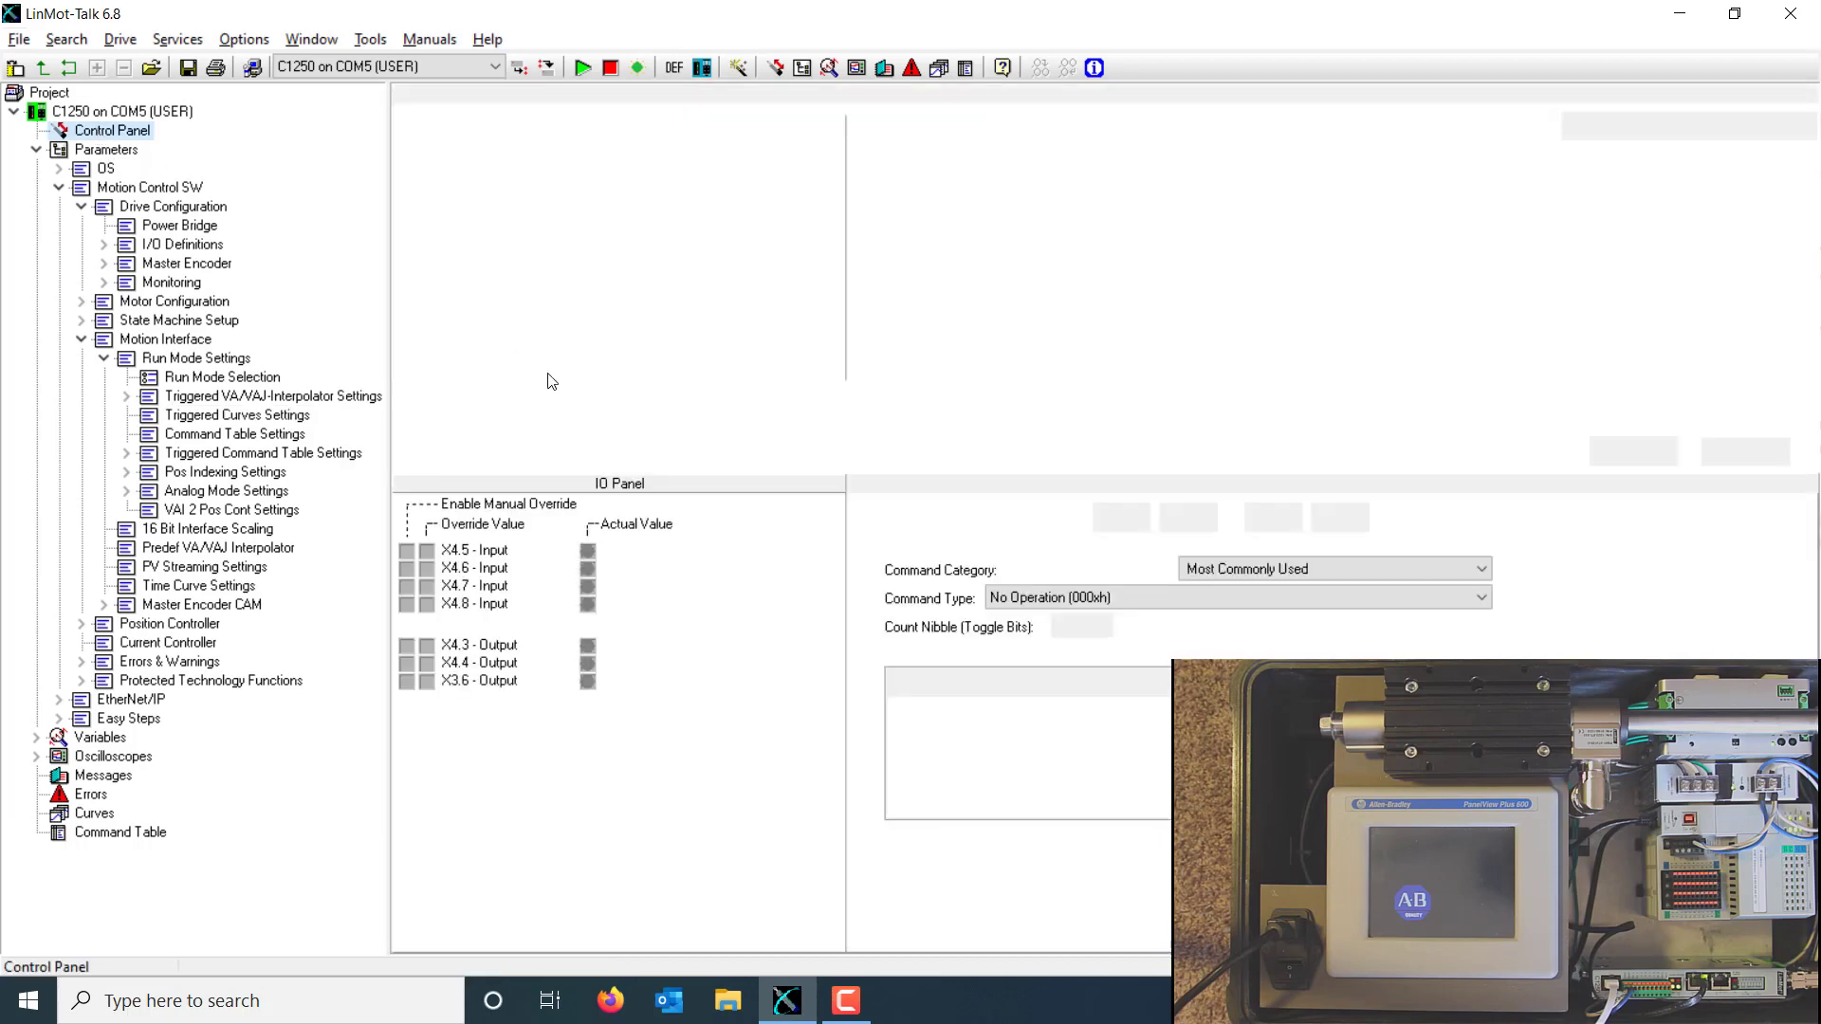
click(427, 570)
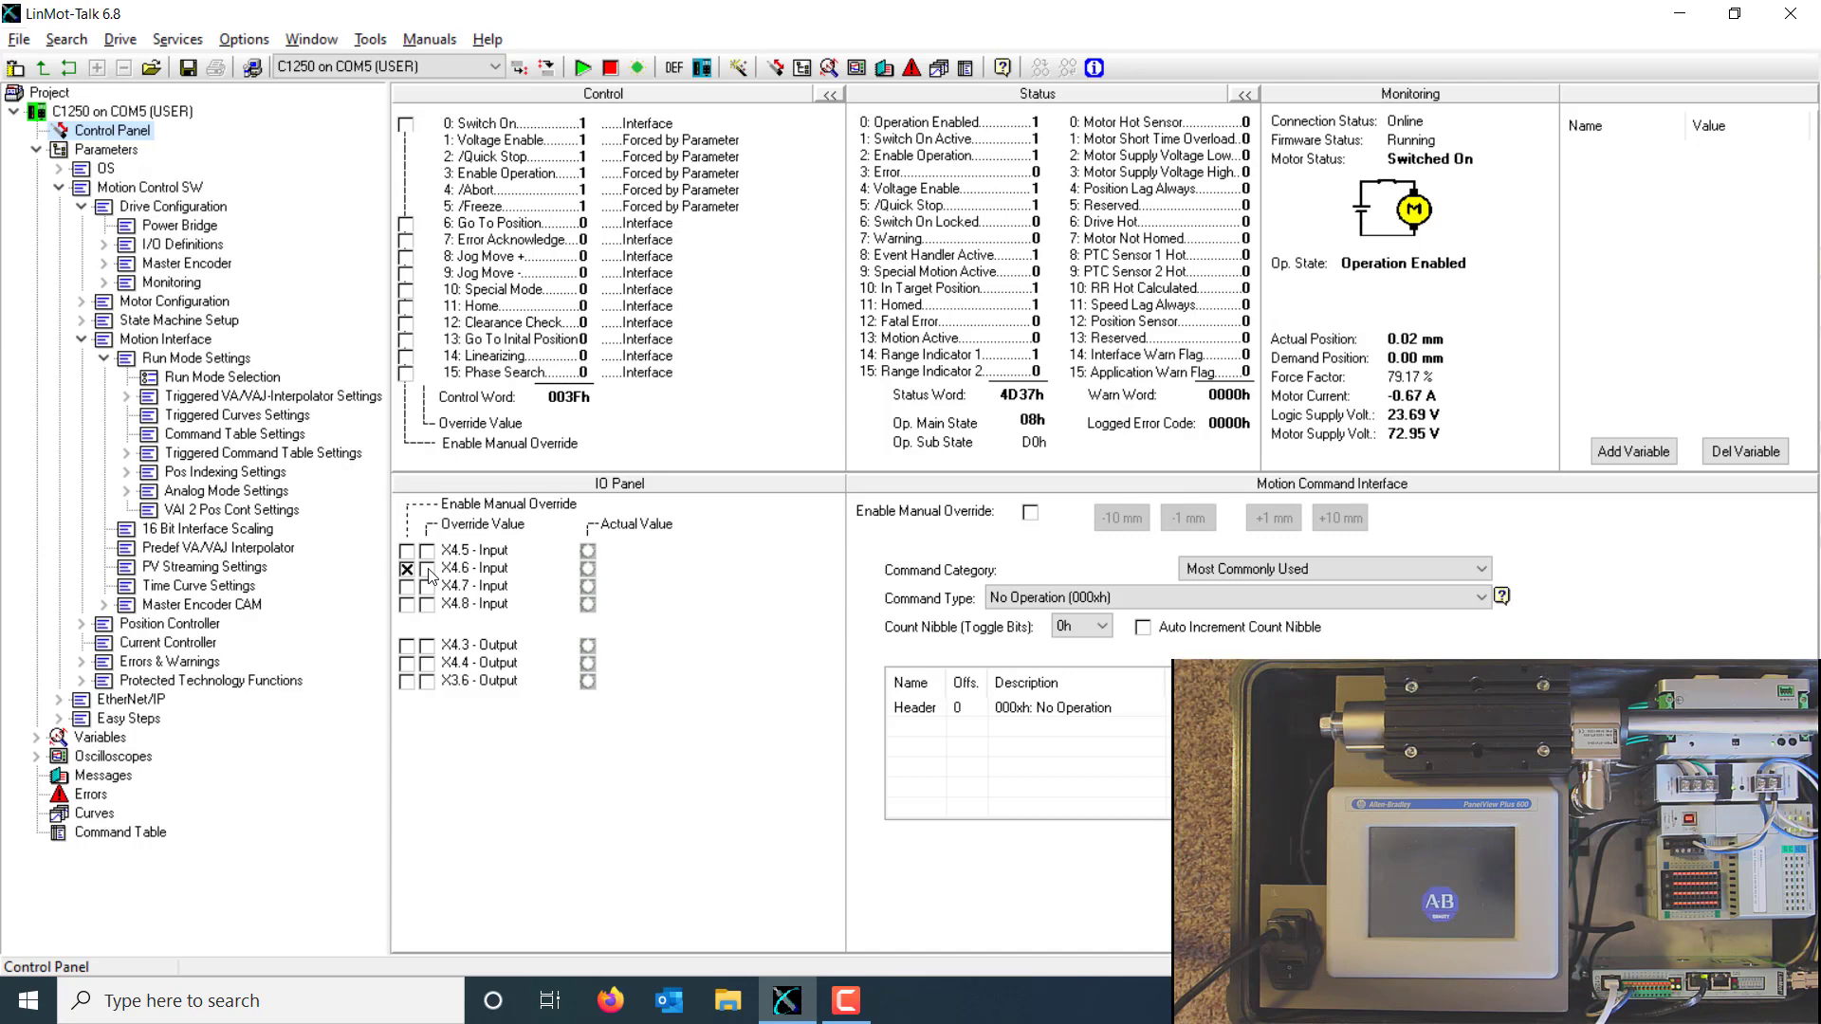
click(427, 569)
Switch the drive's run mode to Continuous Curve
click(82, 207)
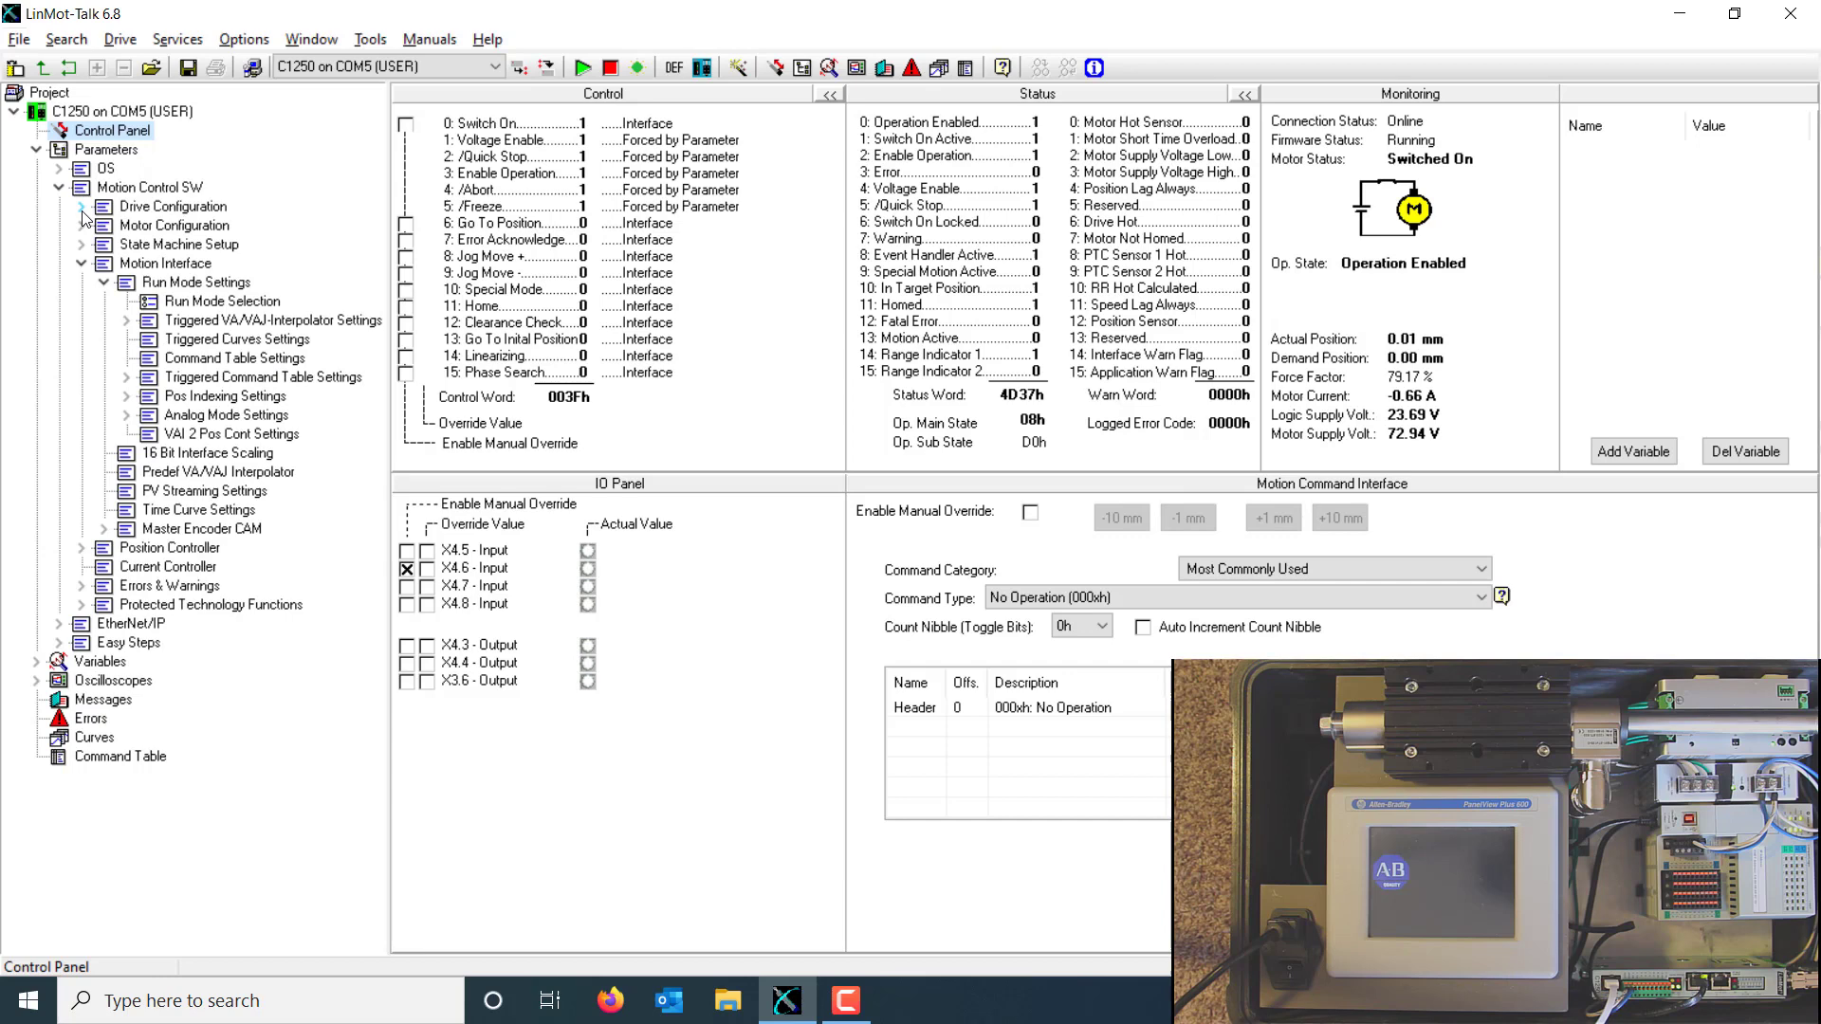
click(213, 301)
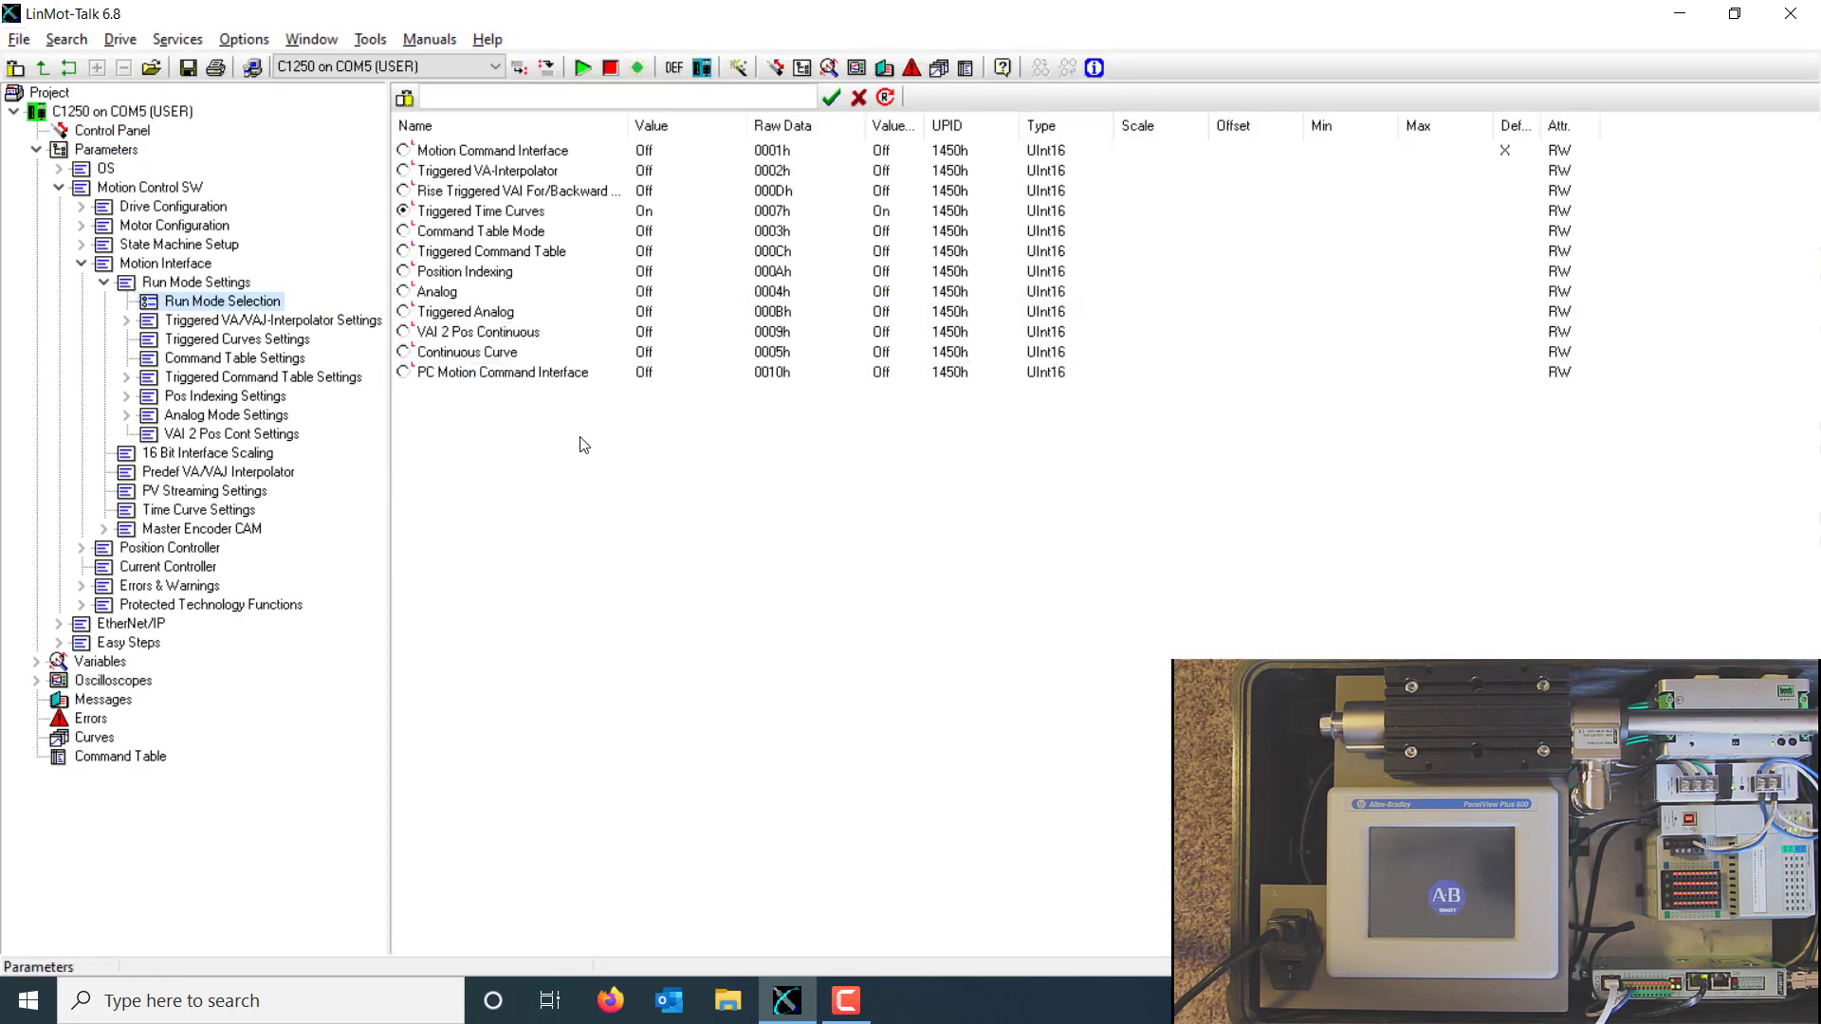
click(605, 503)
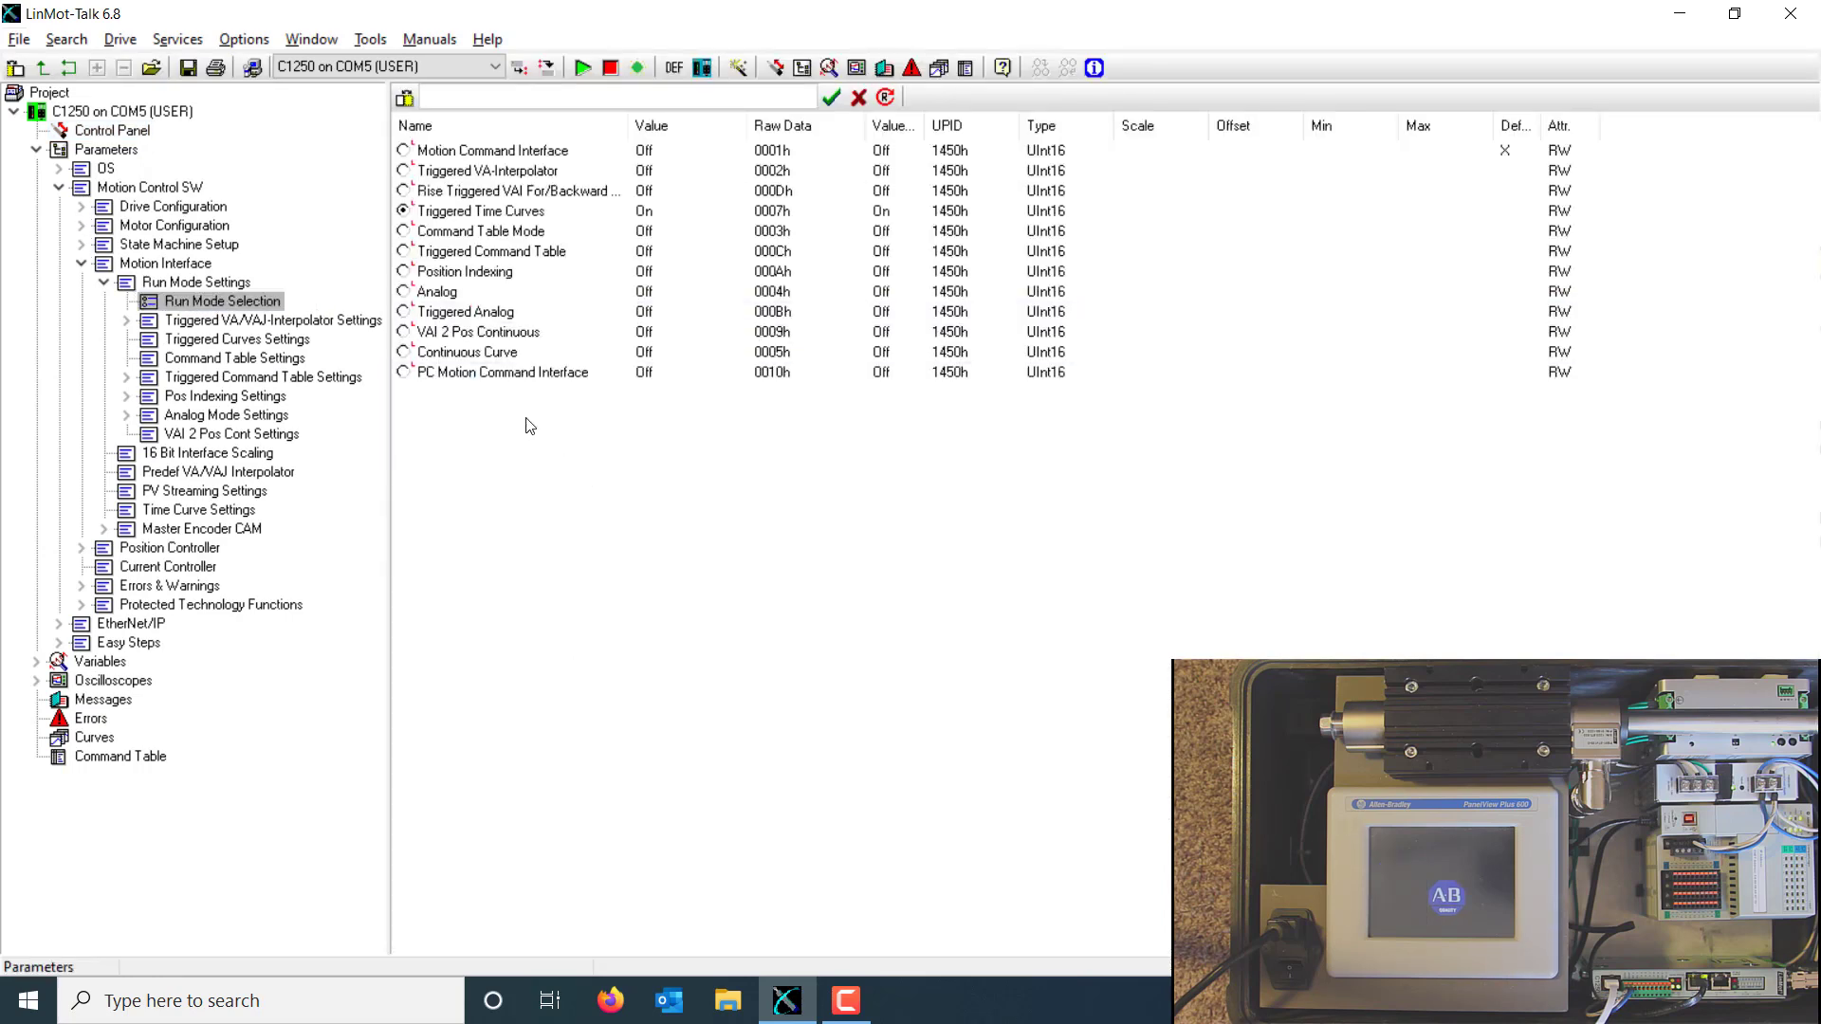
double_click(453, 354)
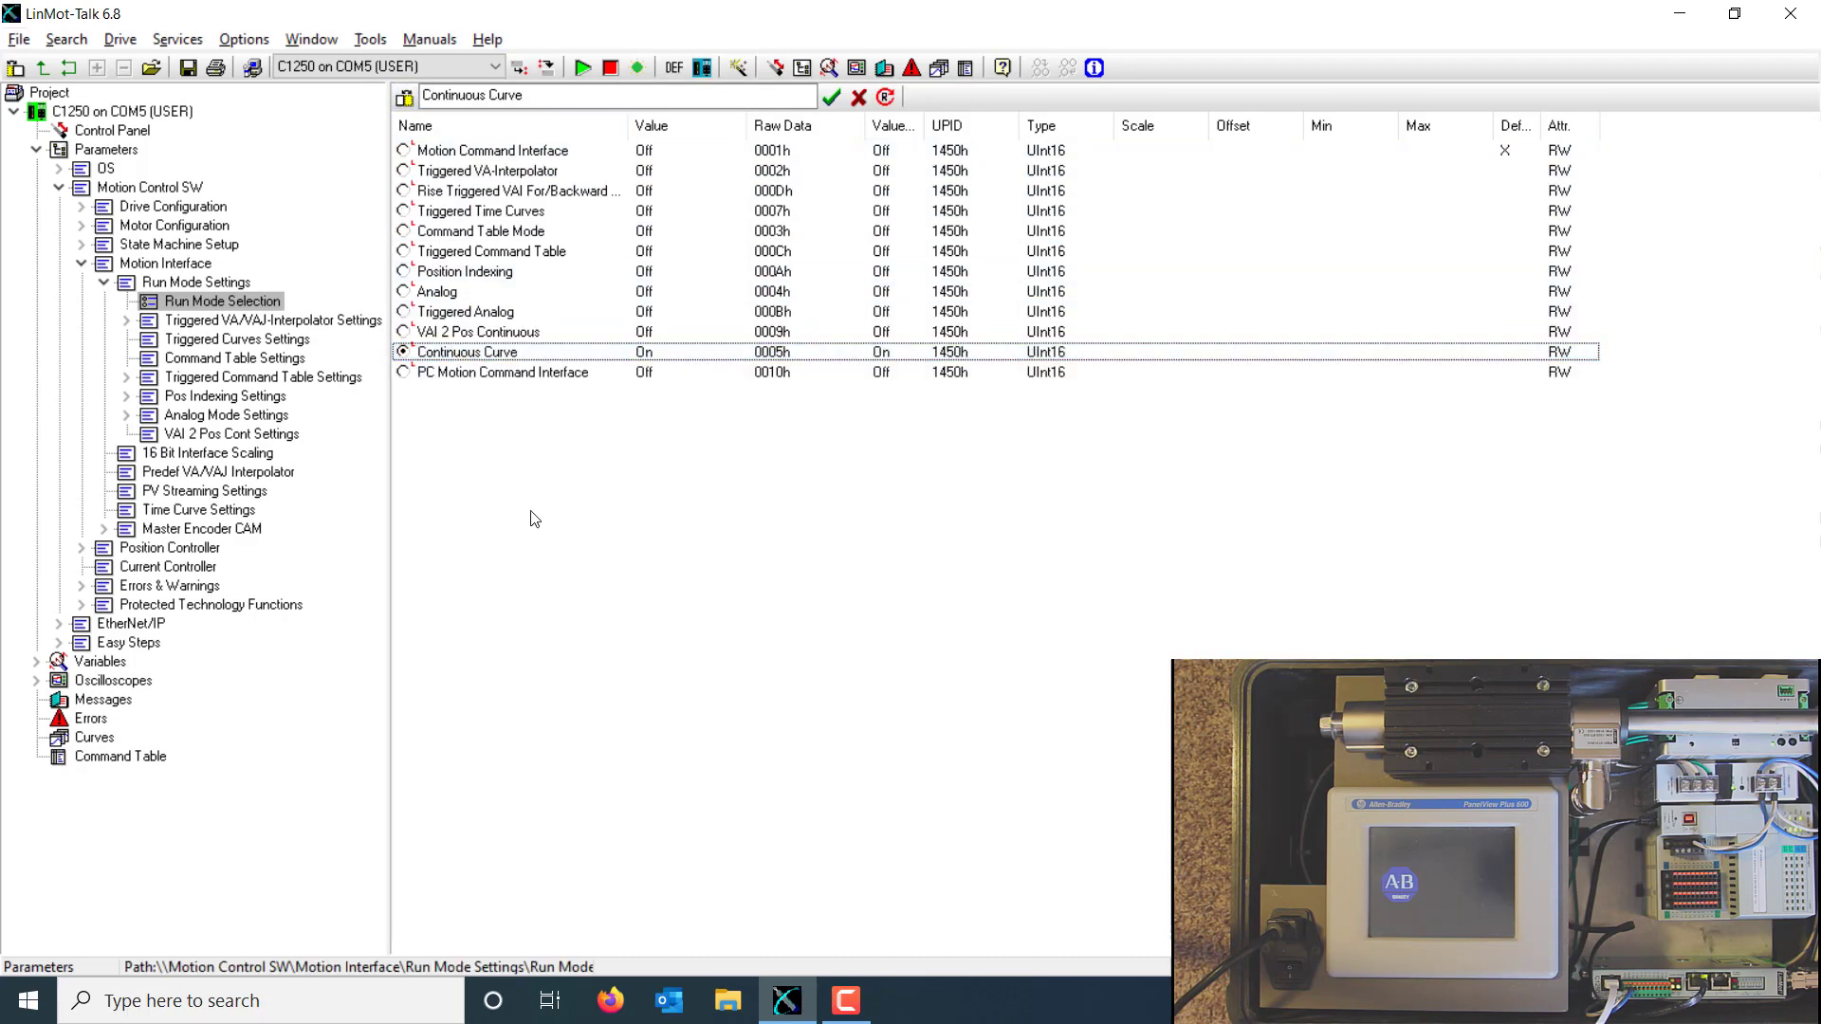
Set the Curve ID to 3 in the Time Curve Settings
click(194, 512)
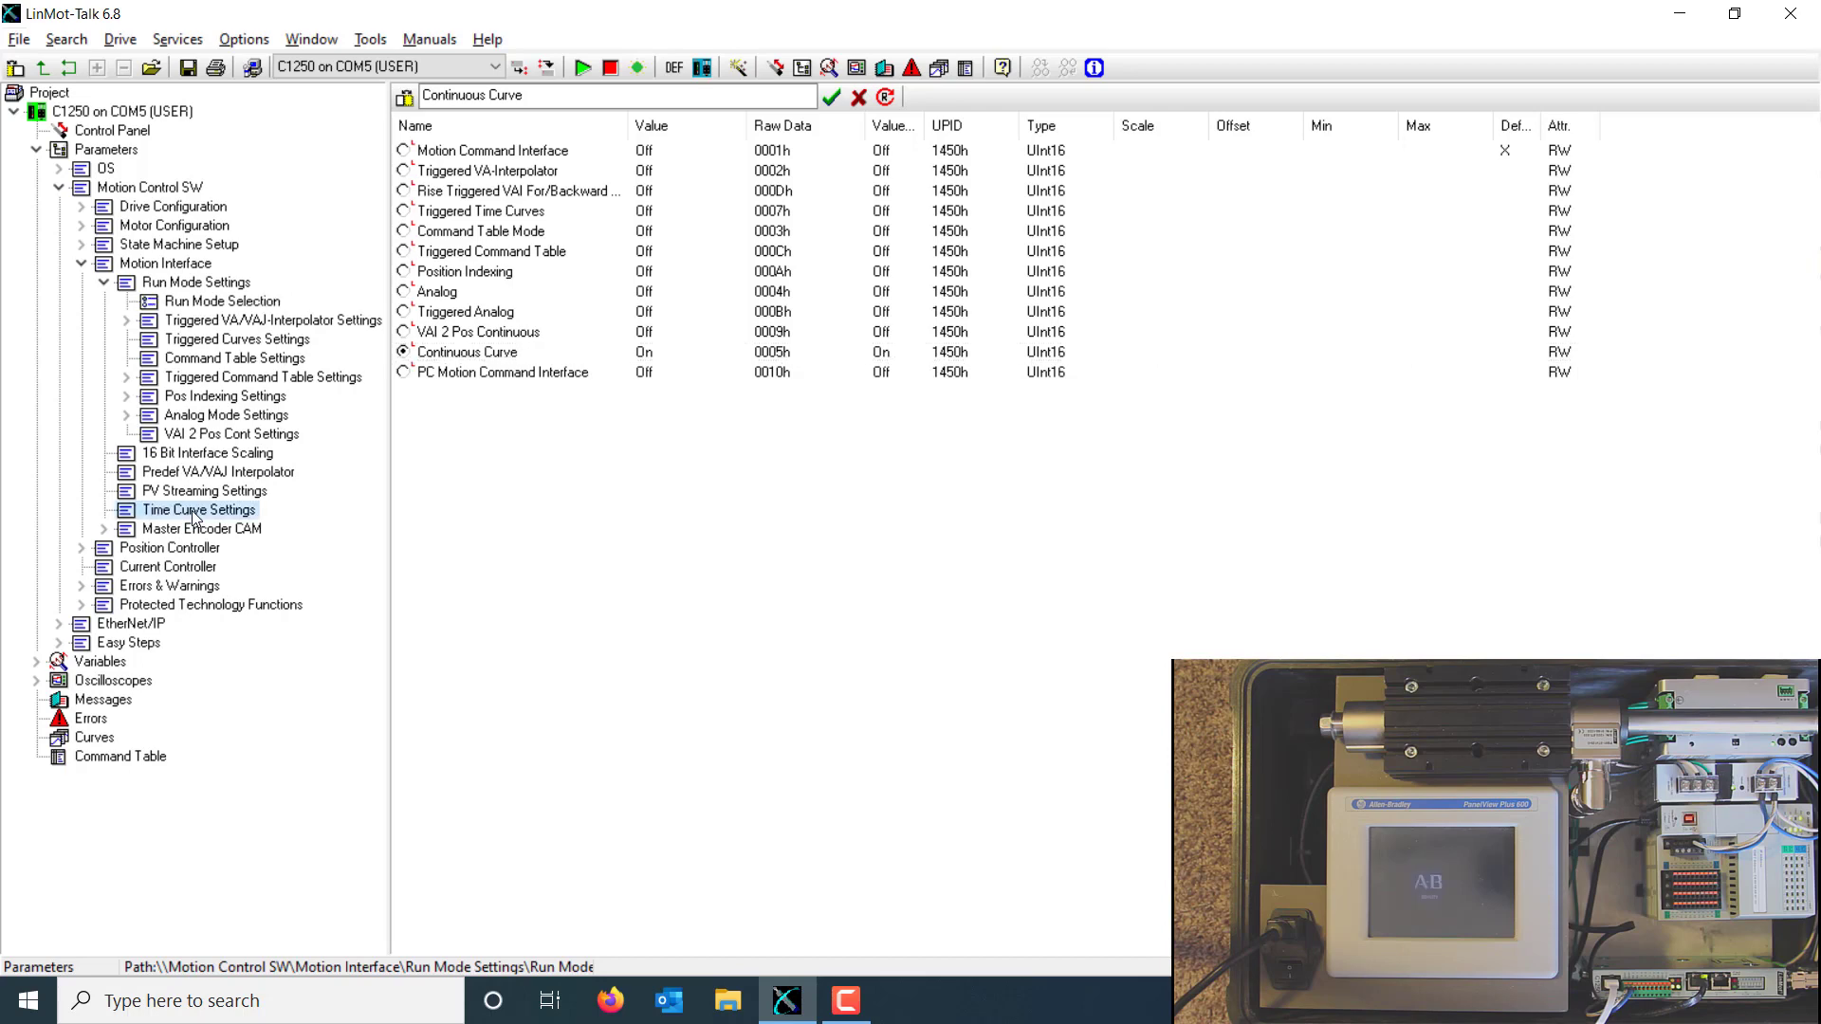
click(650, 152)
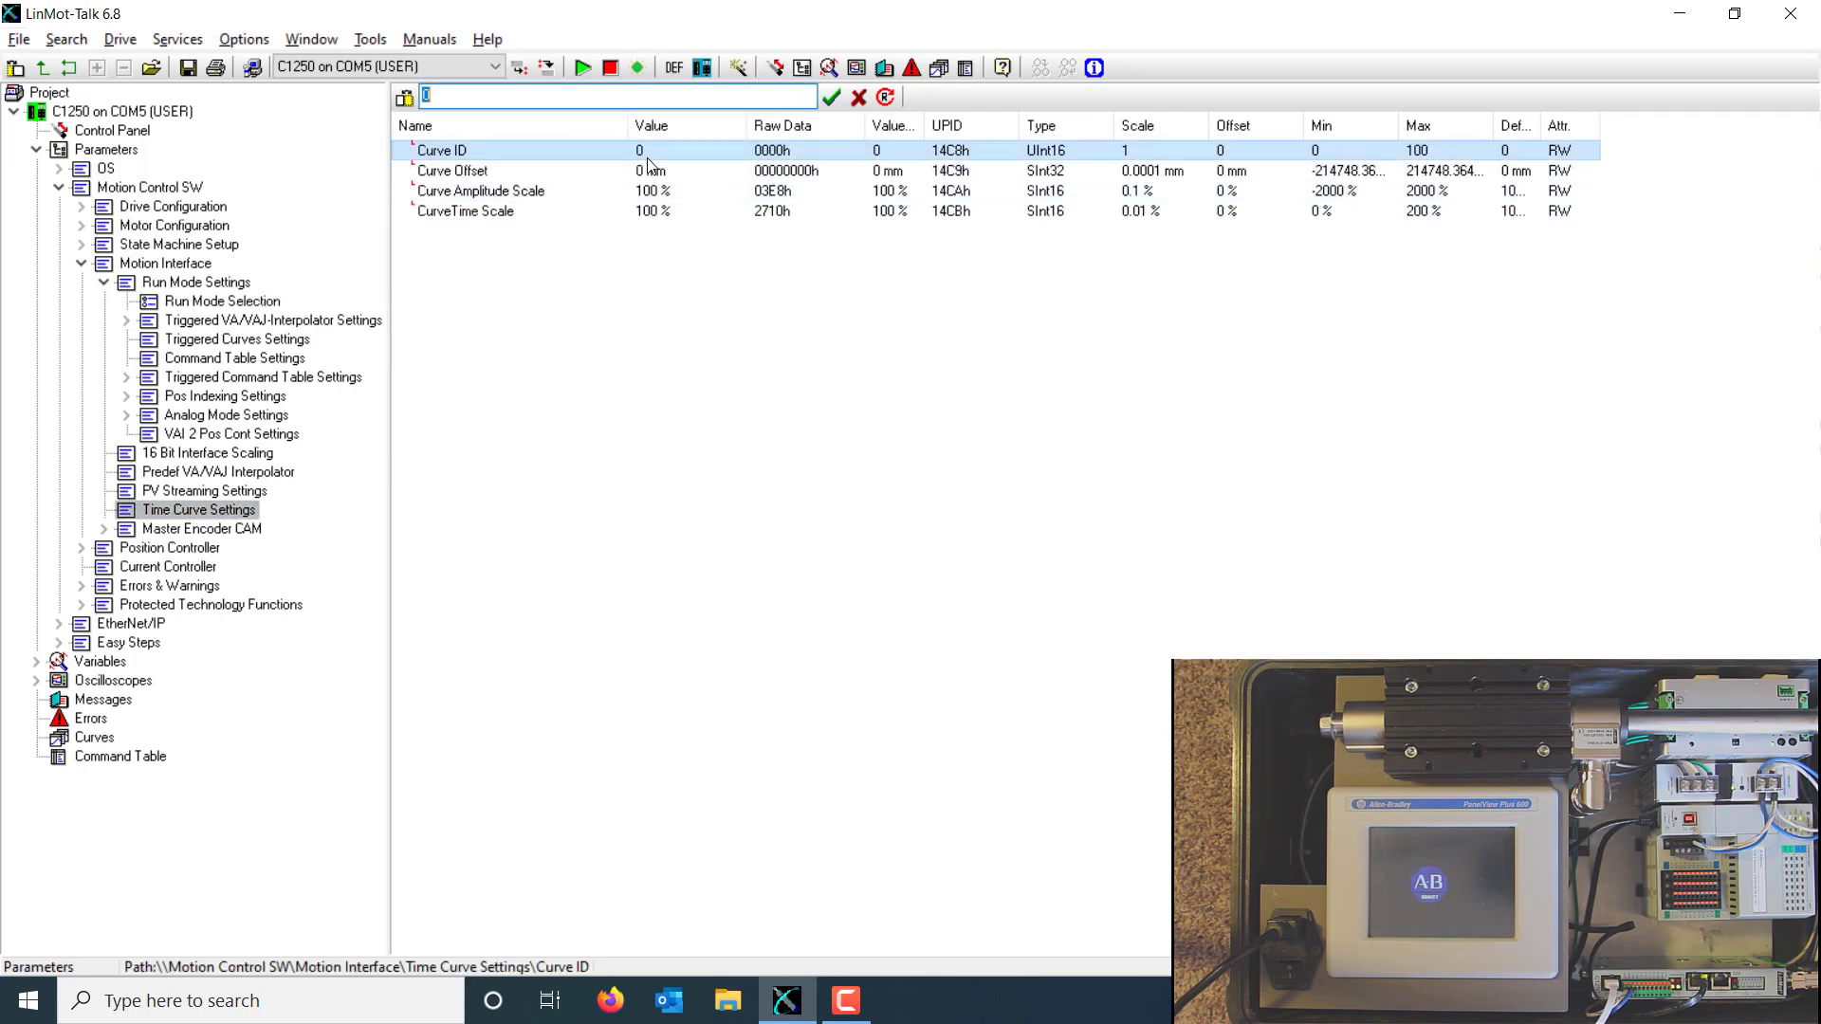
text(3)
key(Return)
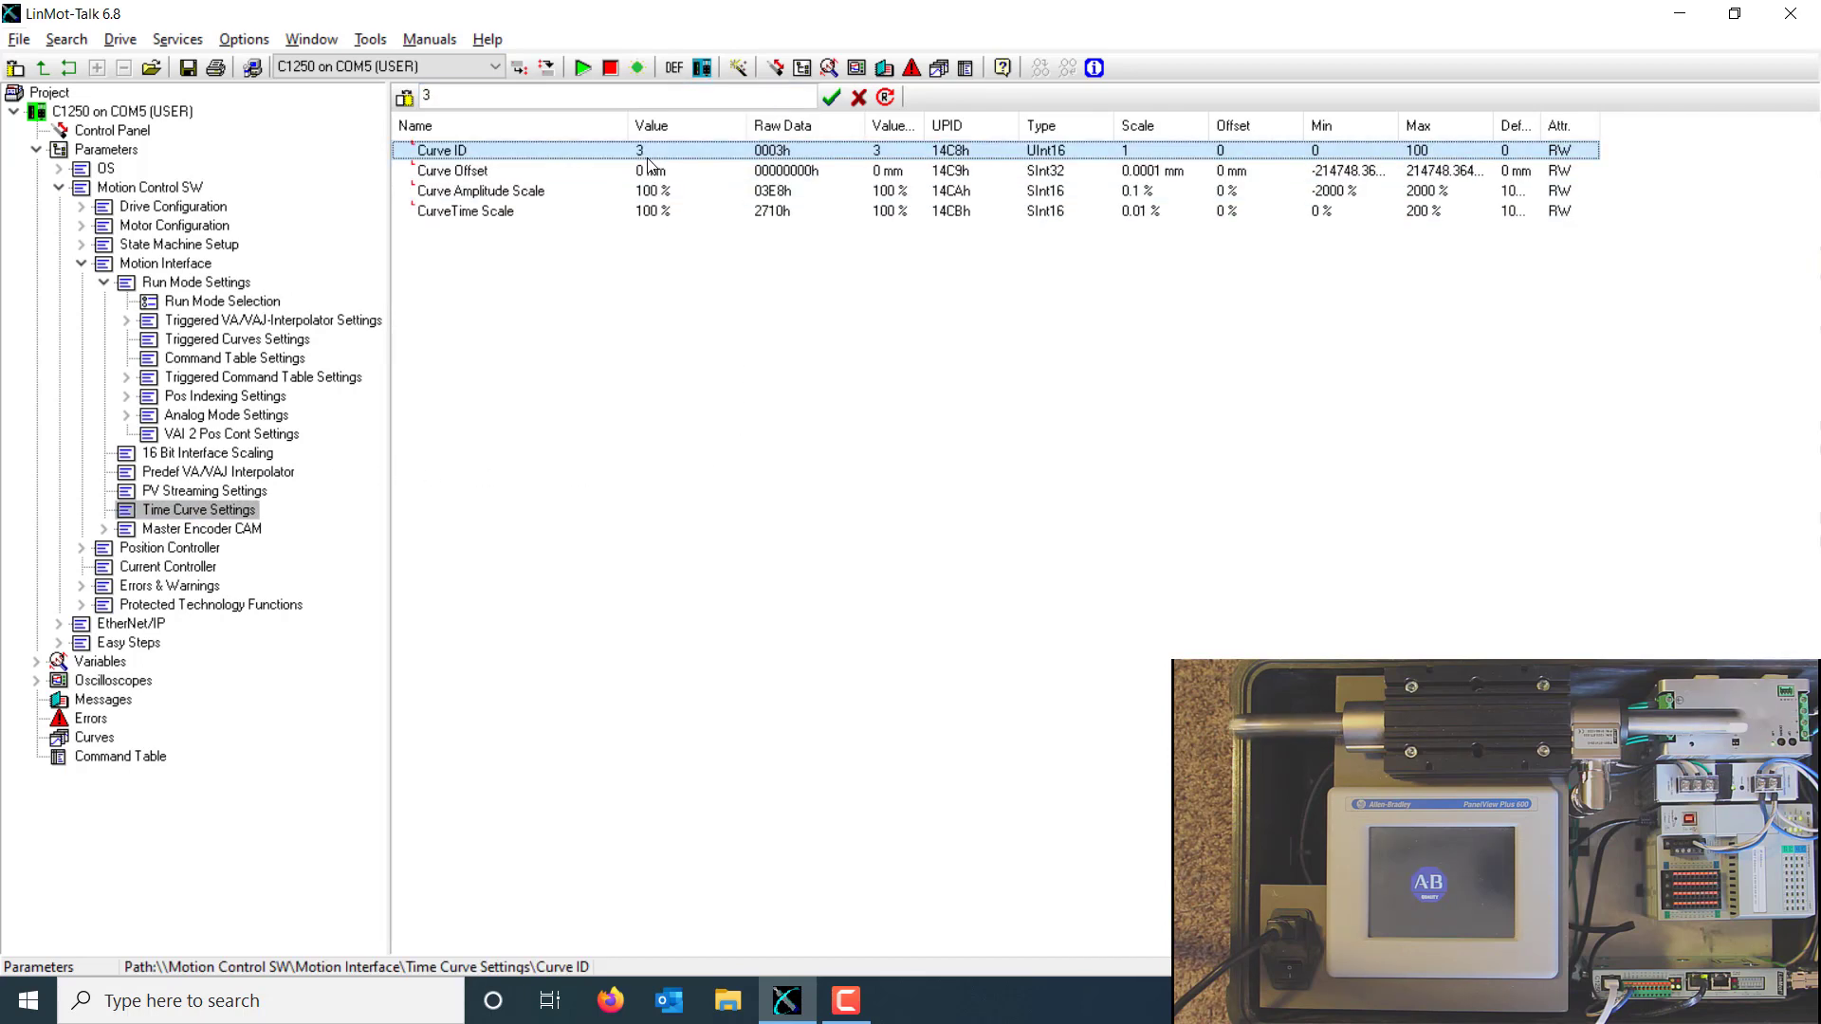
click(671, 272)
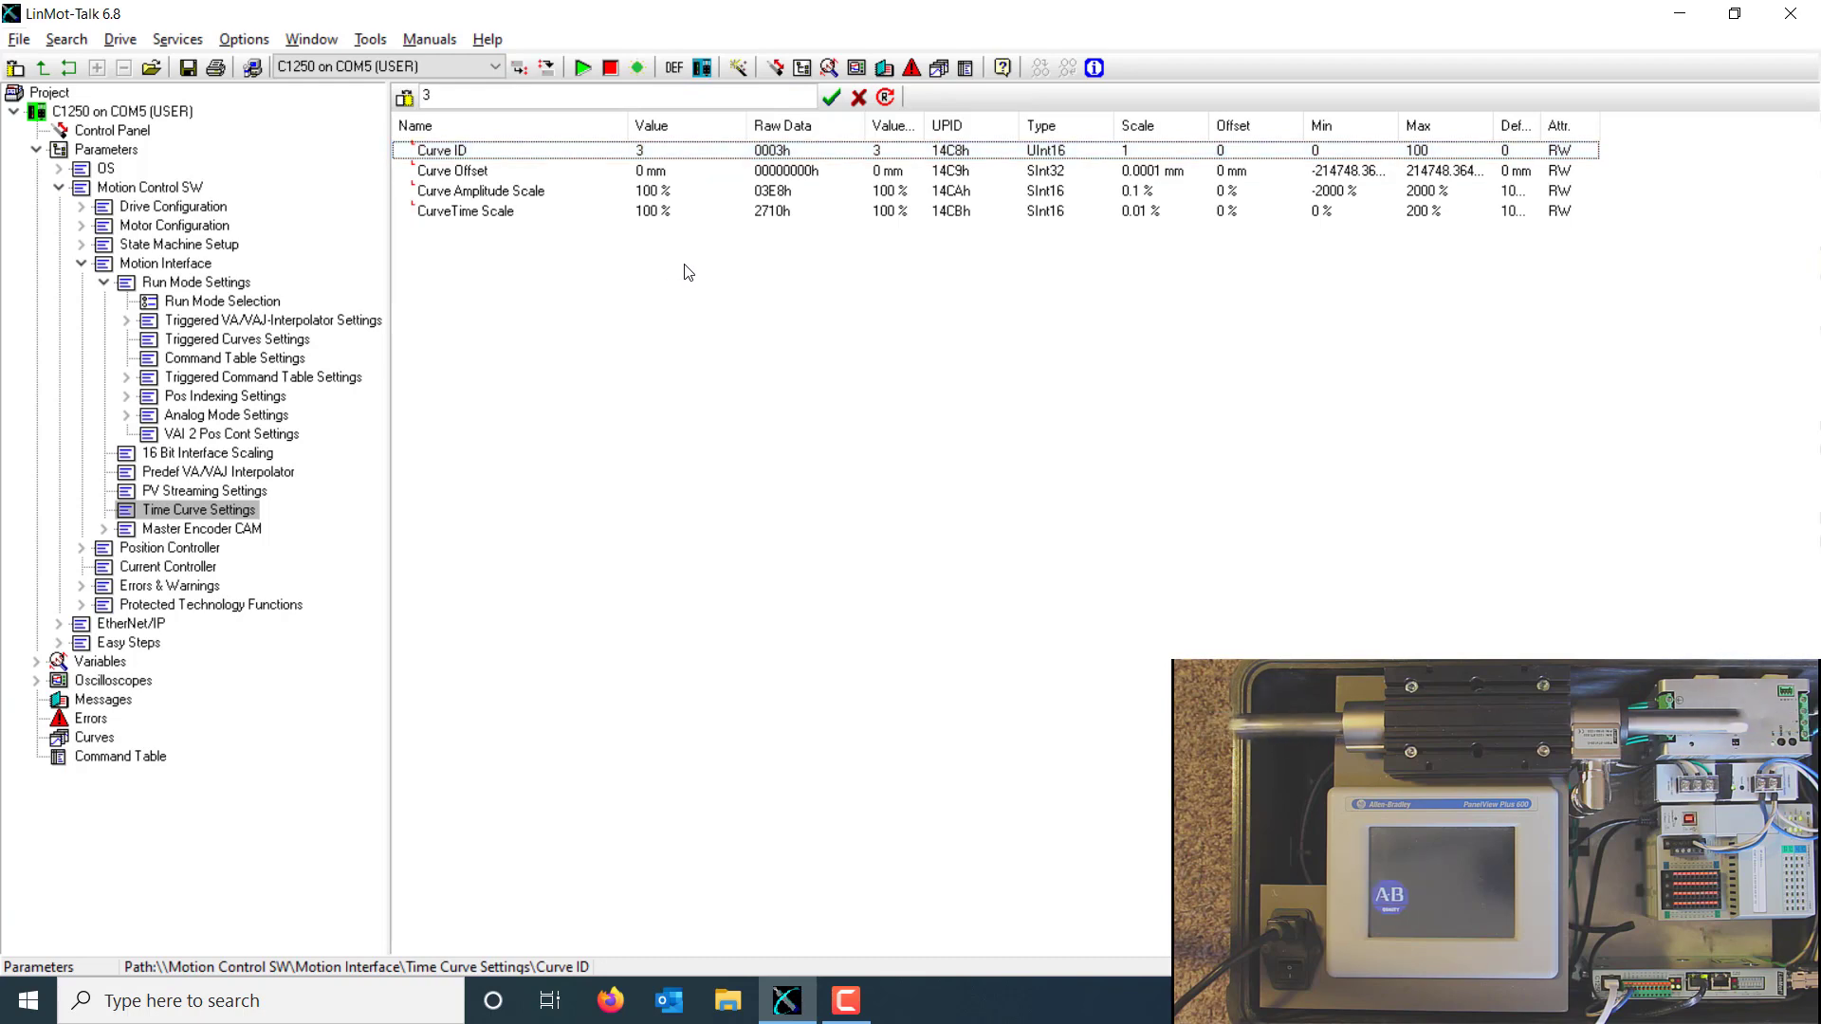
Lower the CurveTime Scale to 50 % and return to the Control Panel
click(595, 217)
text(90)
key(Return)
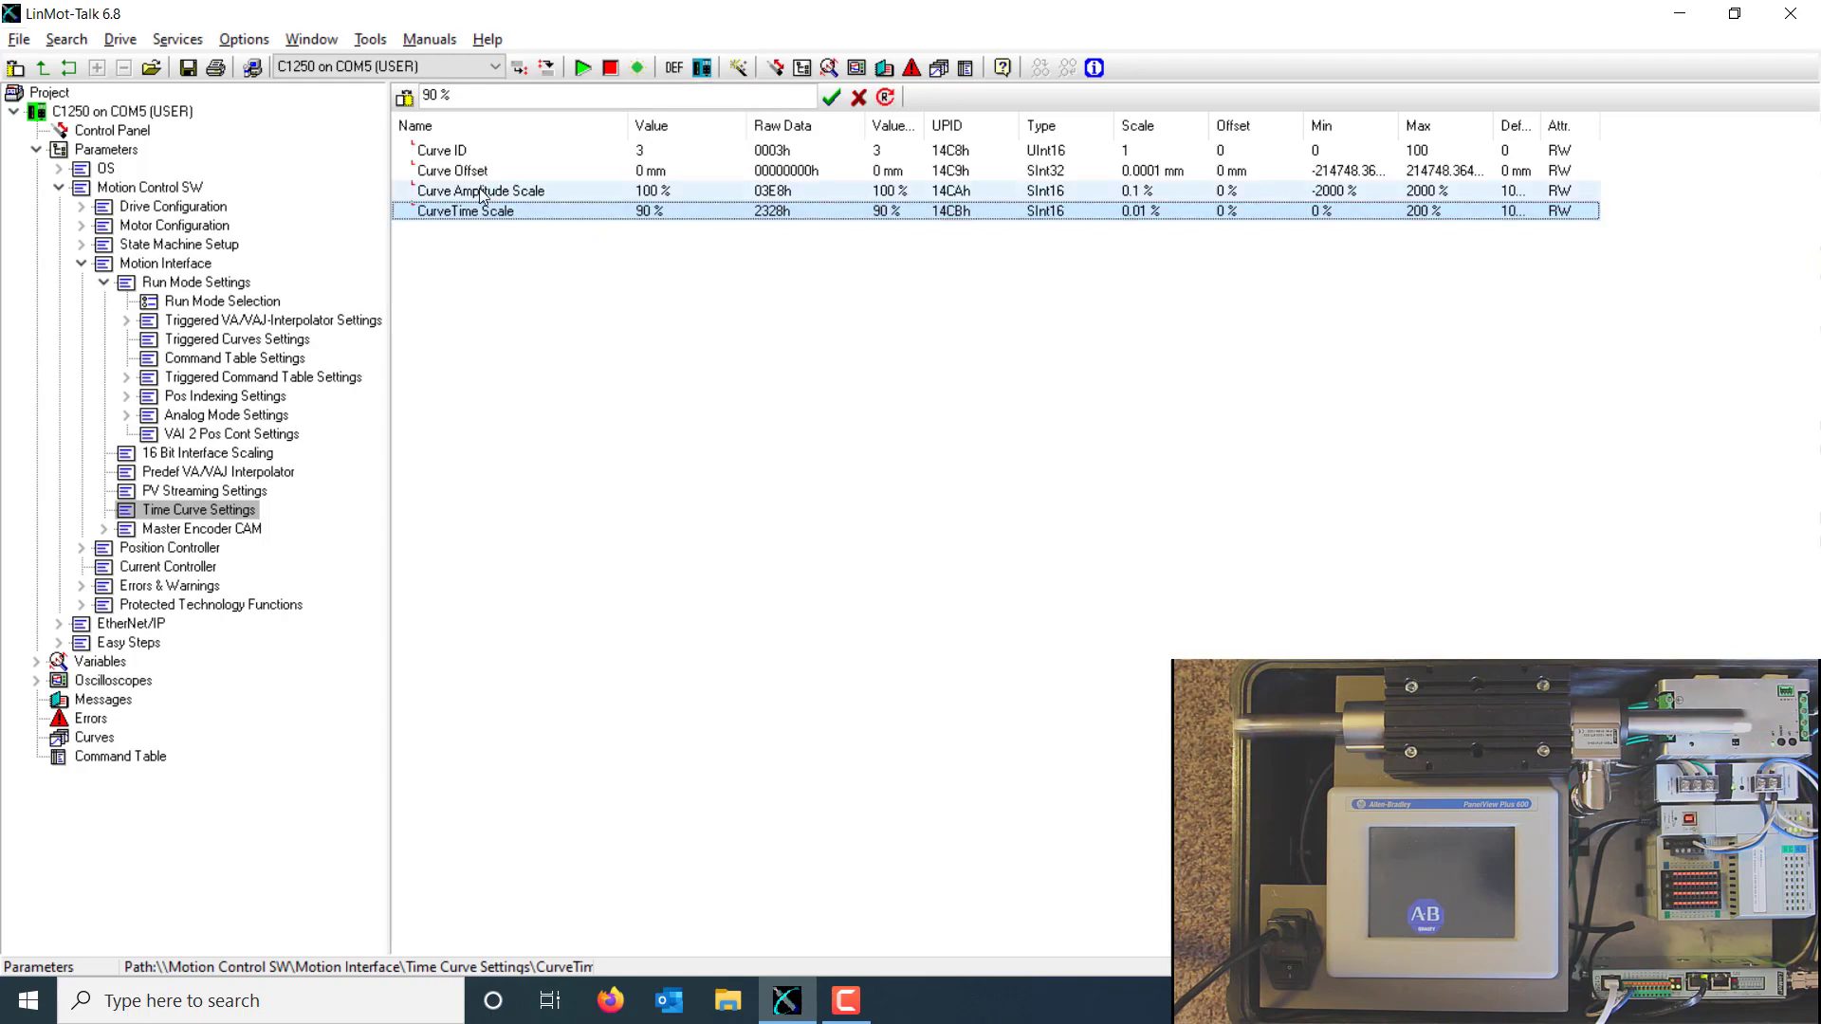
click(432, 97)
double_click(432, 97)
text(50)
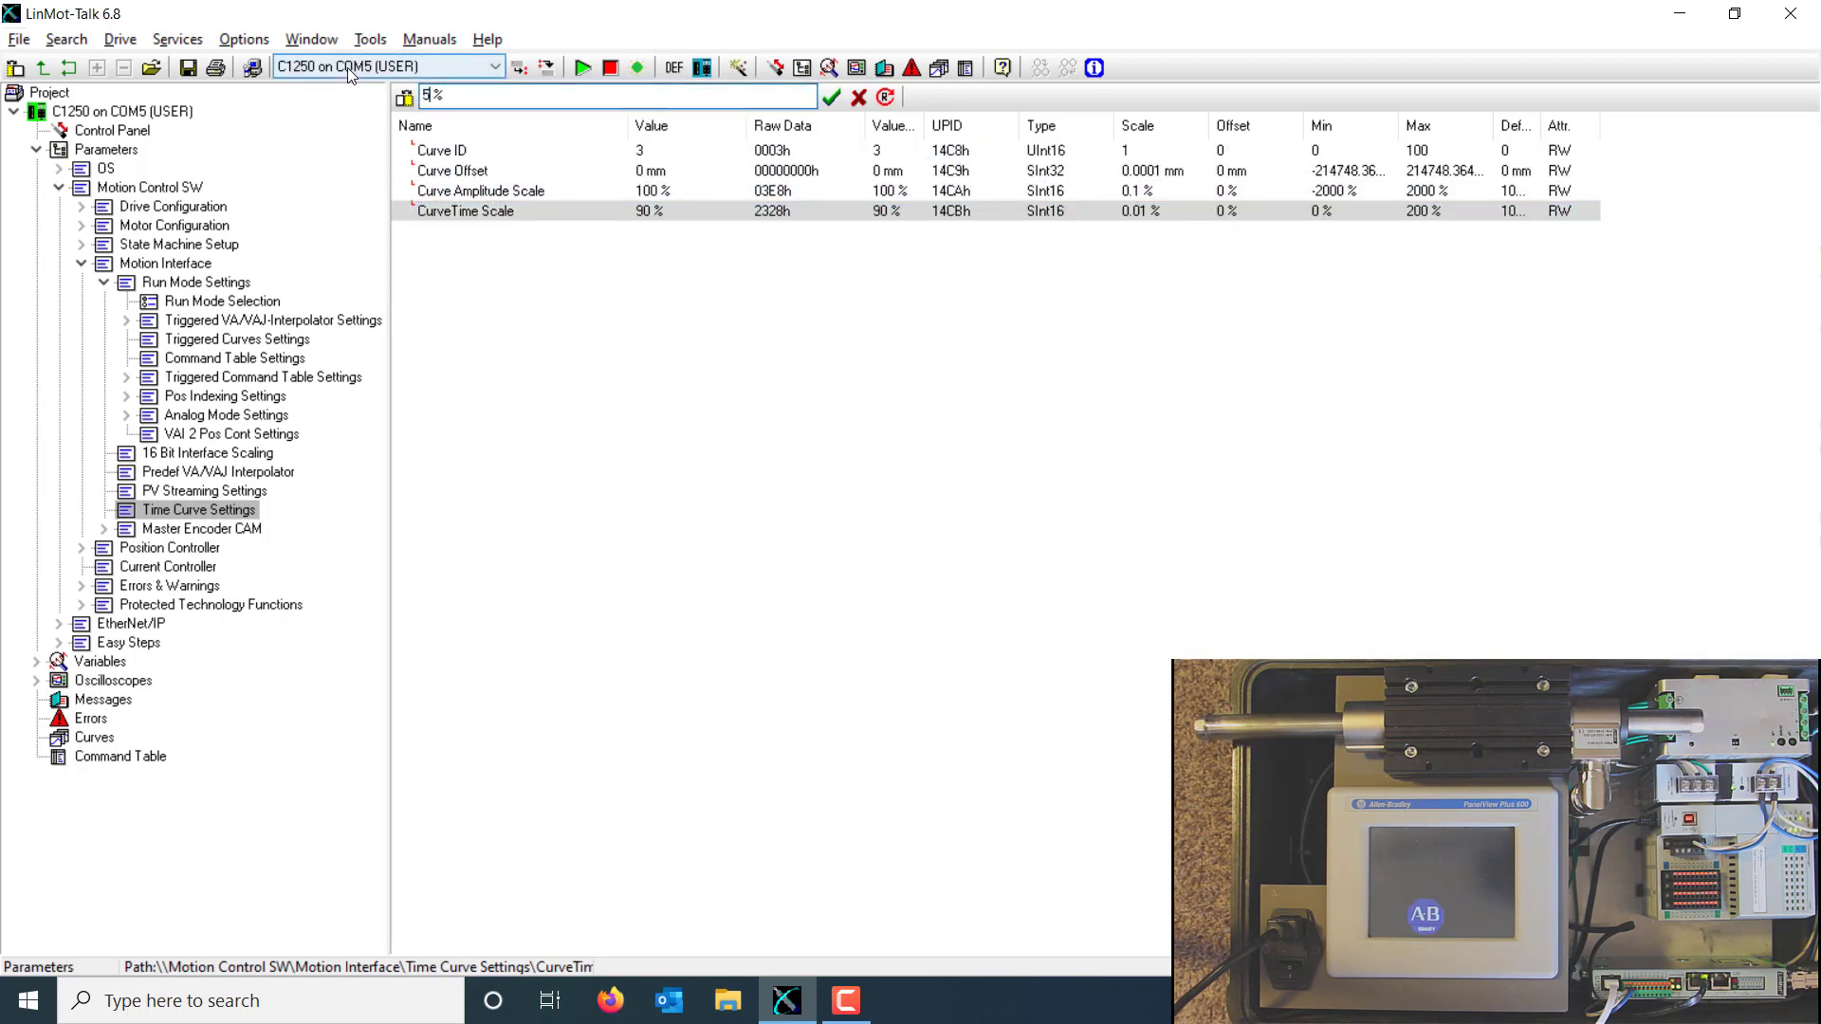
key(Return)
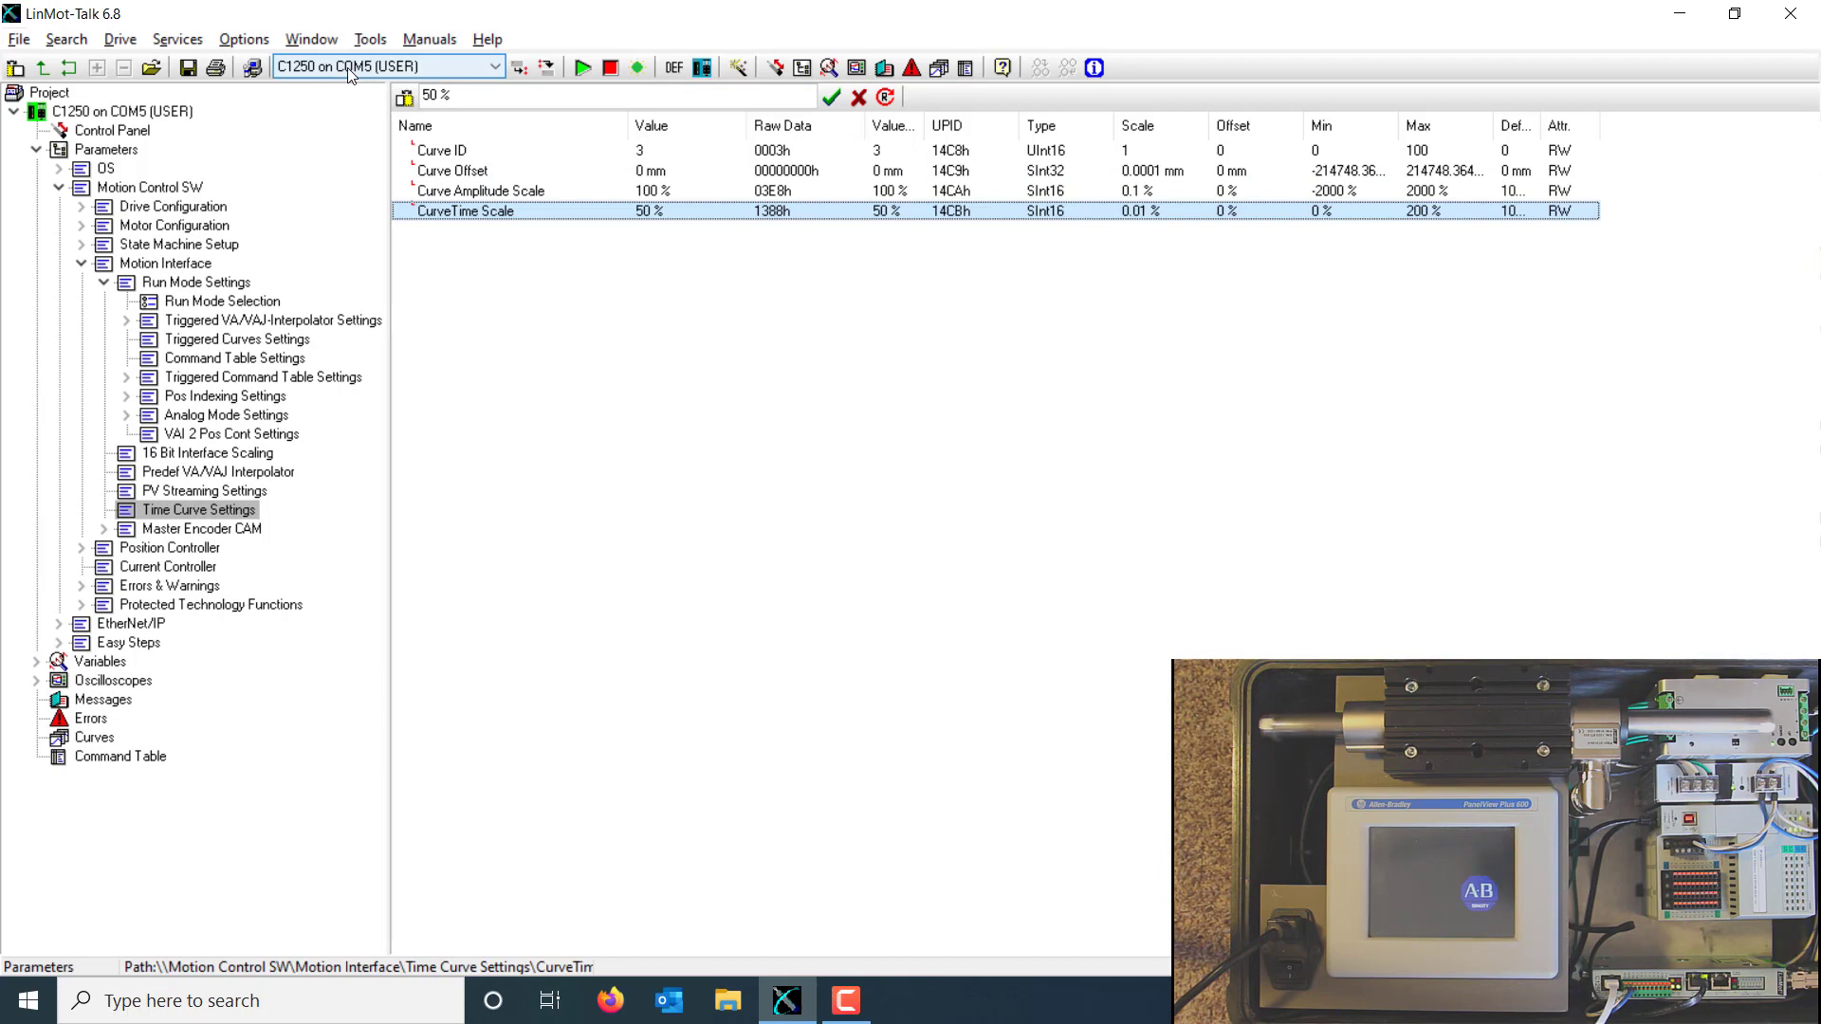
click(111, 133)
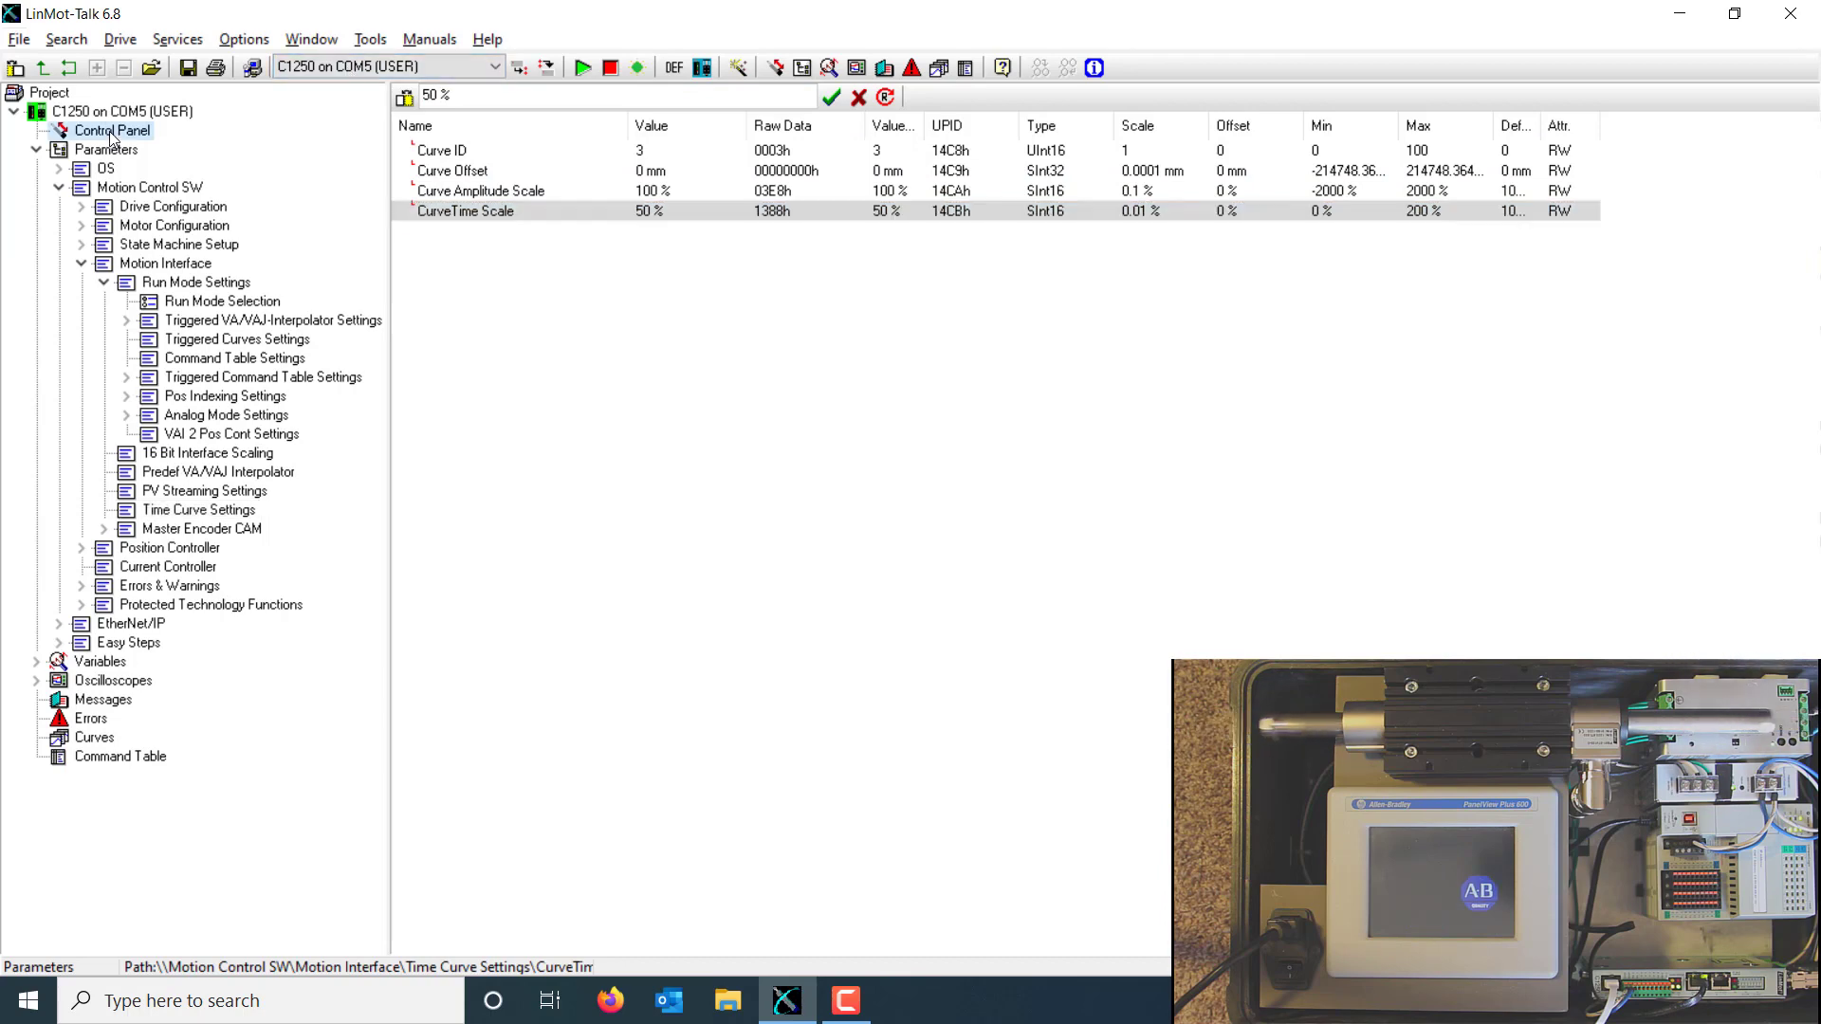